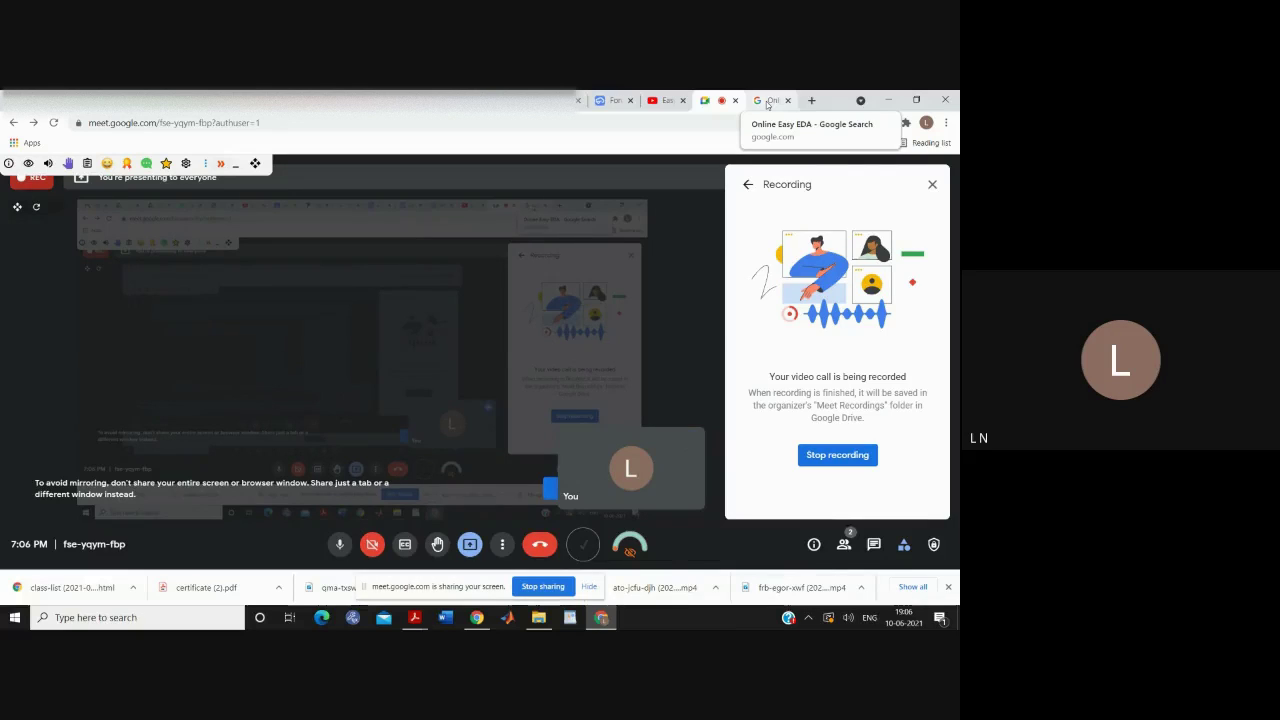
Open the EasyEDA website from the Online Easy EDA search results and launch the EasyEDA Designer
left_click(767, 101)
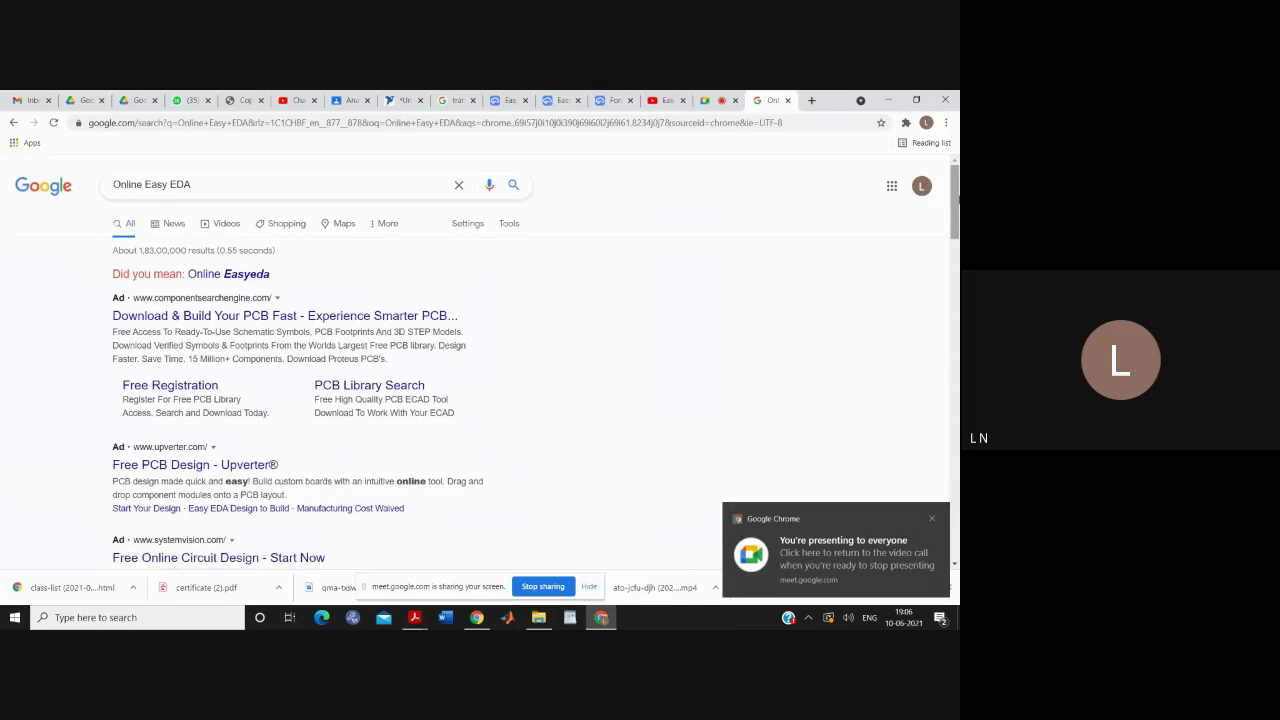
scroll(487, 360, "down", 1)
mouse_move(958, 213)
left_mouse_down()
mouse_move(958, 199)
mouse_move(958, 236)
left_mouse_up()
left_click(172, 440)
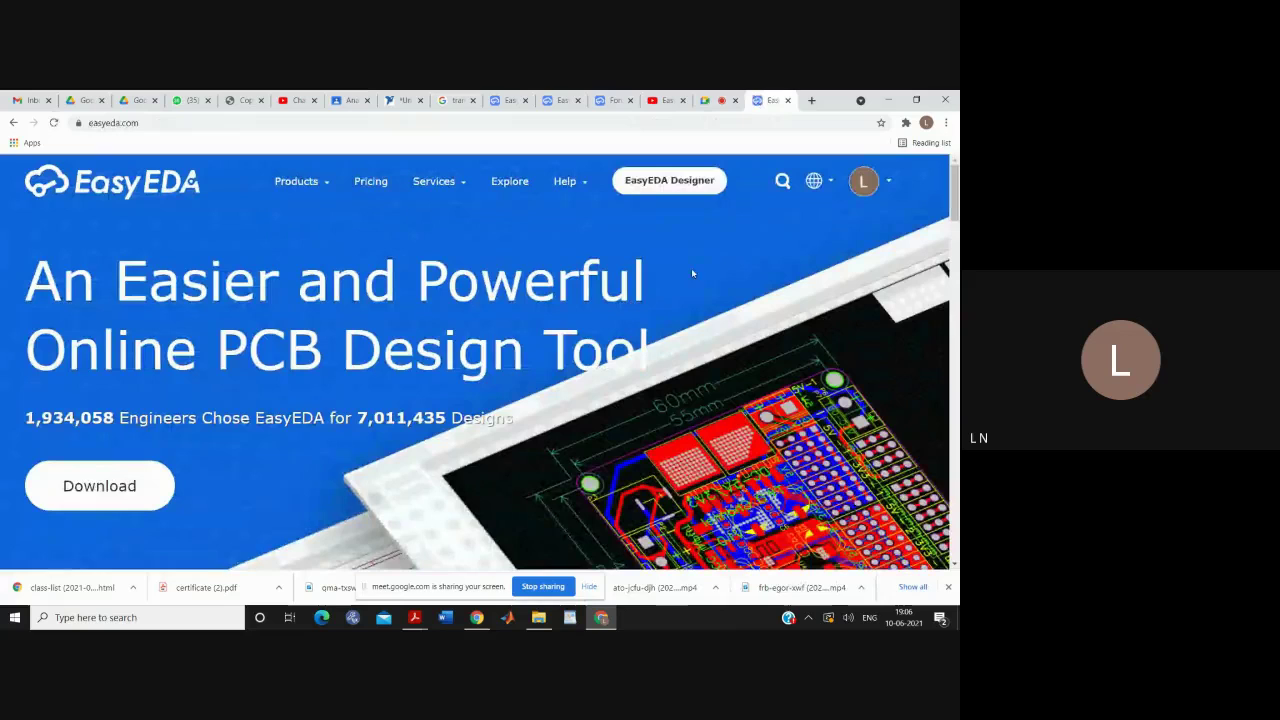
mouse_move(884, 182)
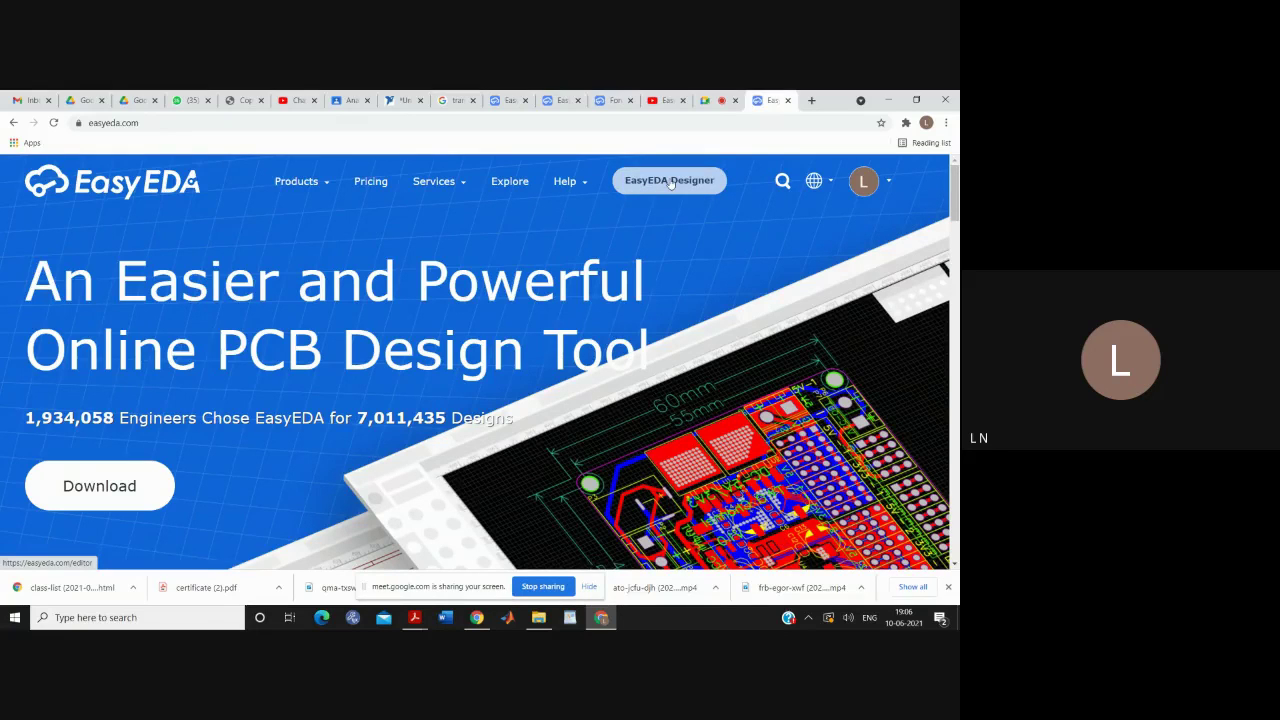
left_click(671, 183)
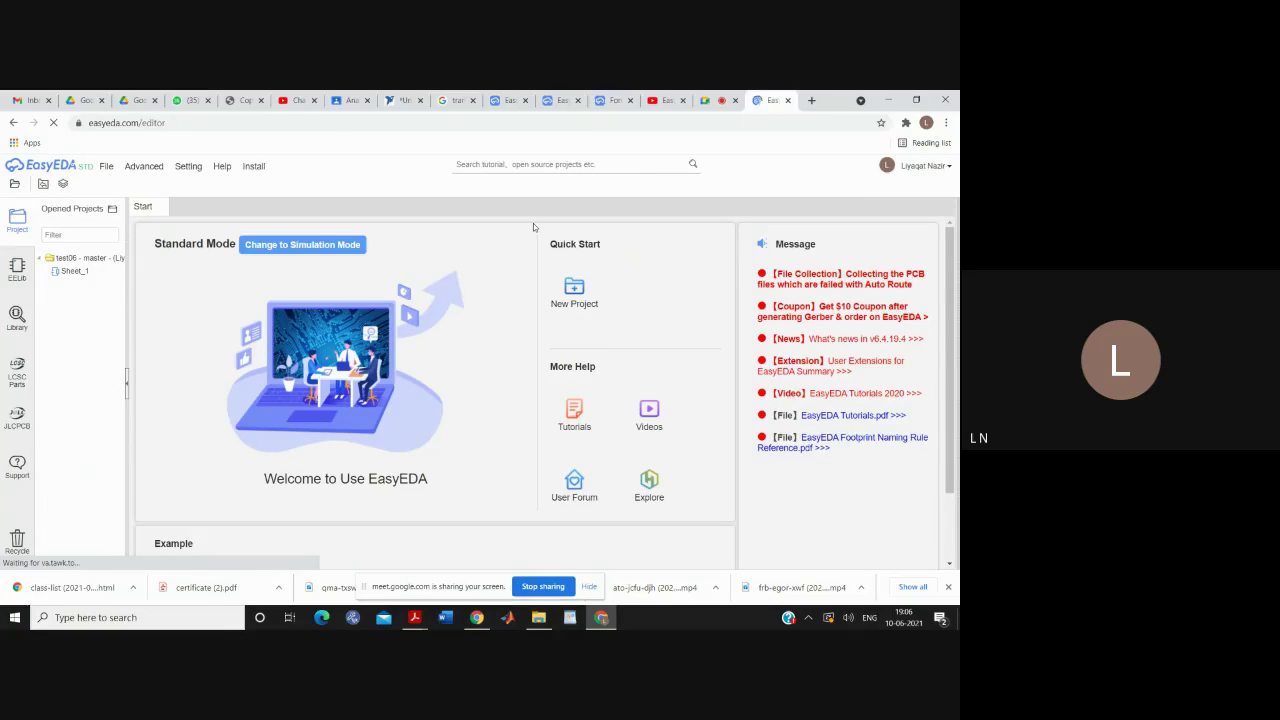
Create and save a new project titled test07
left_click(106, 166)
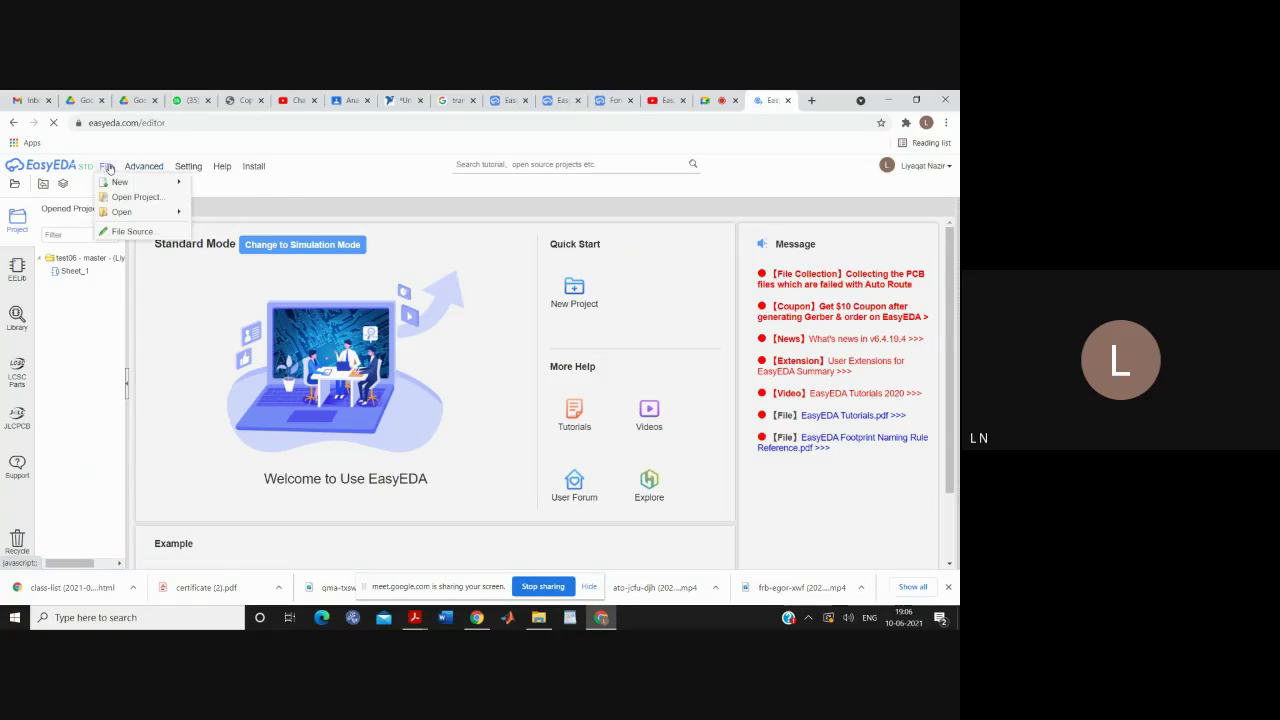
mouse_move(122, 184)
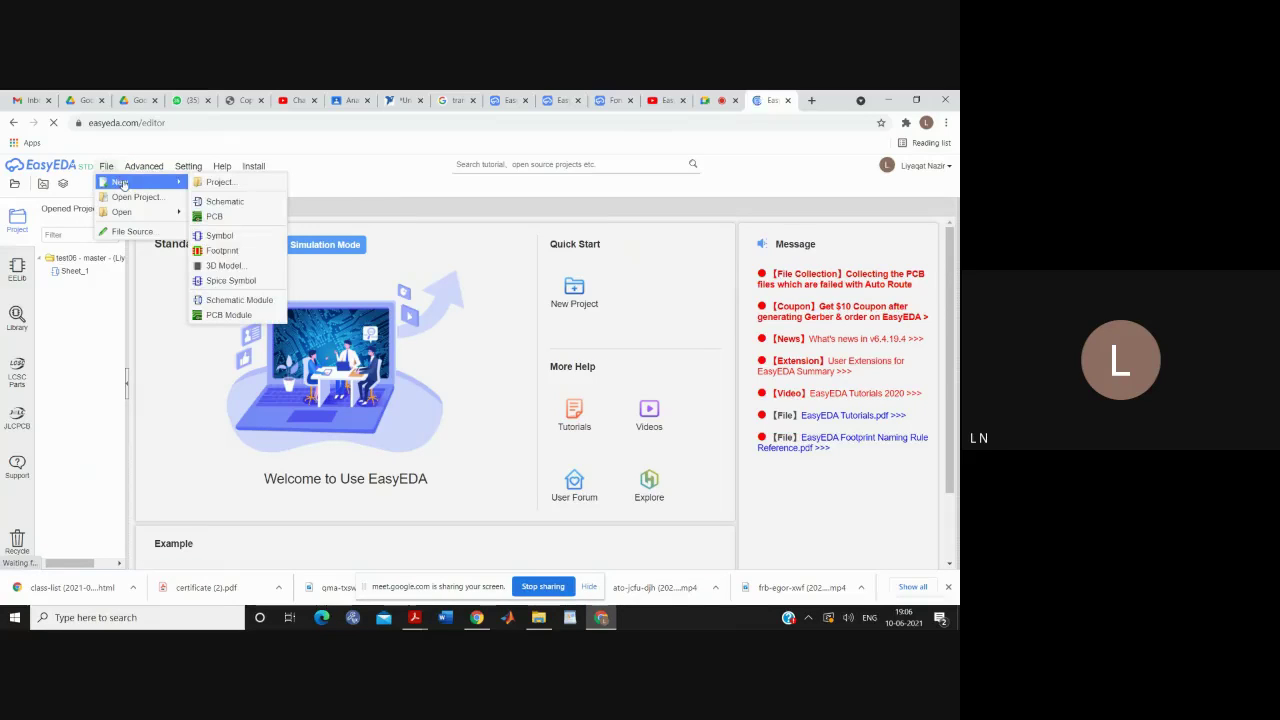
left_click(212, 183)
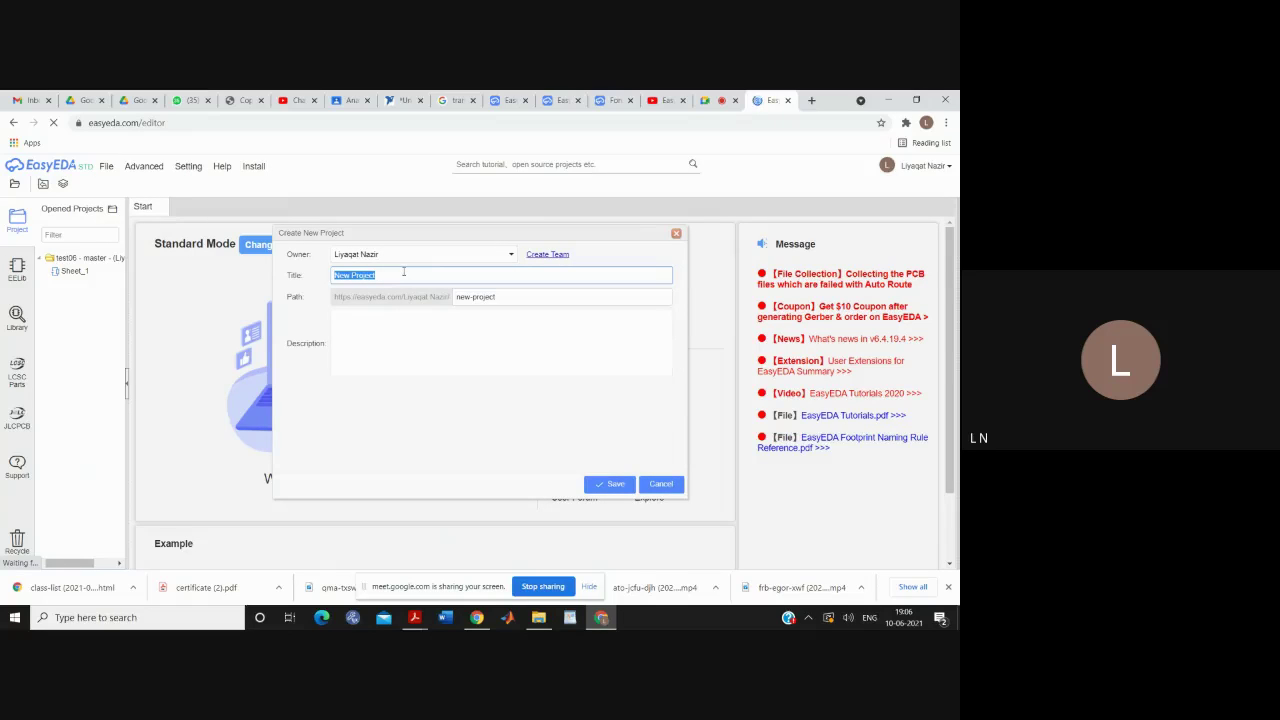
type("test07")
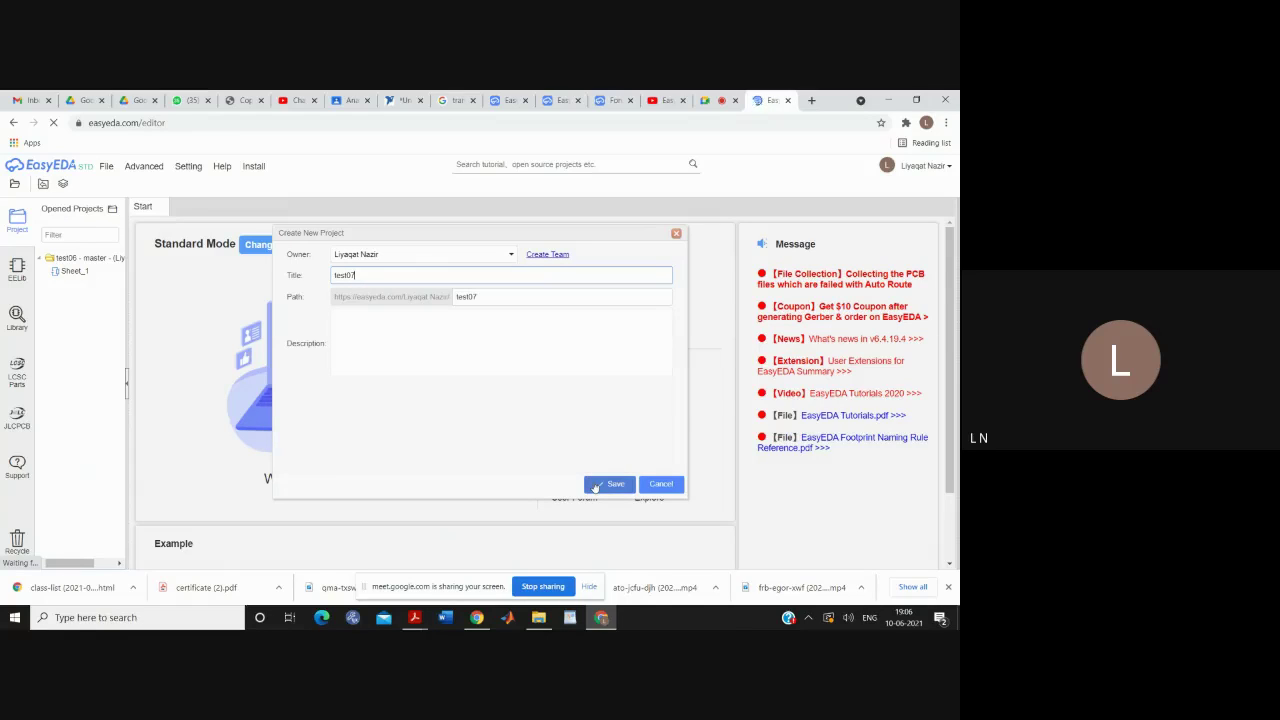
left_click(596, 486)
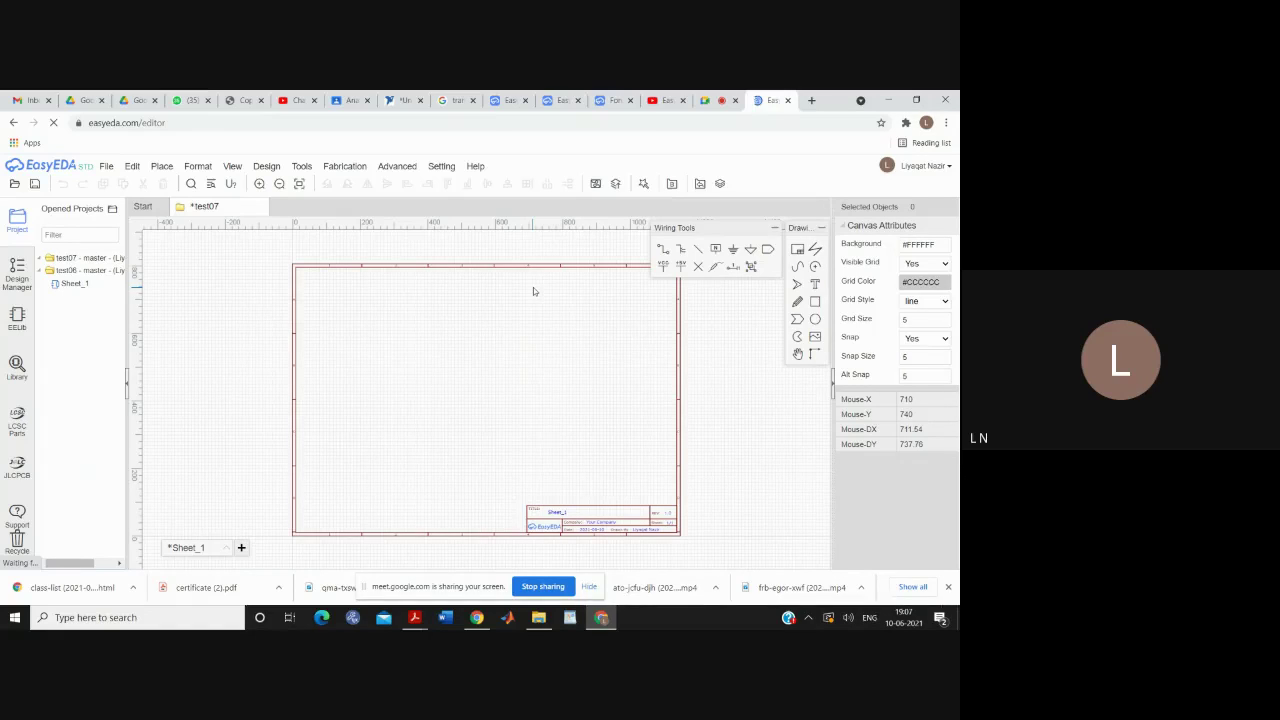
left_click(190, 167)
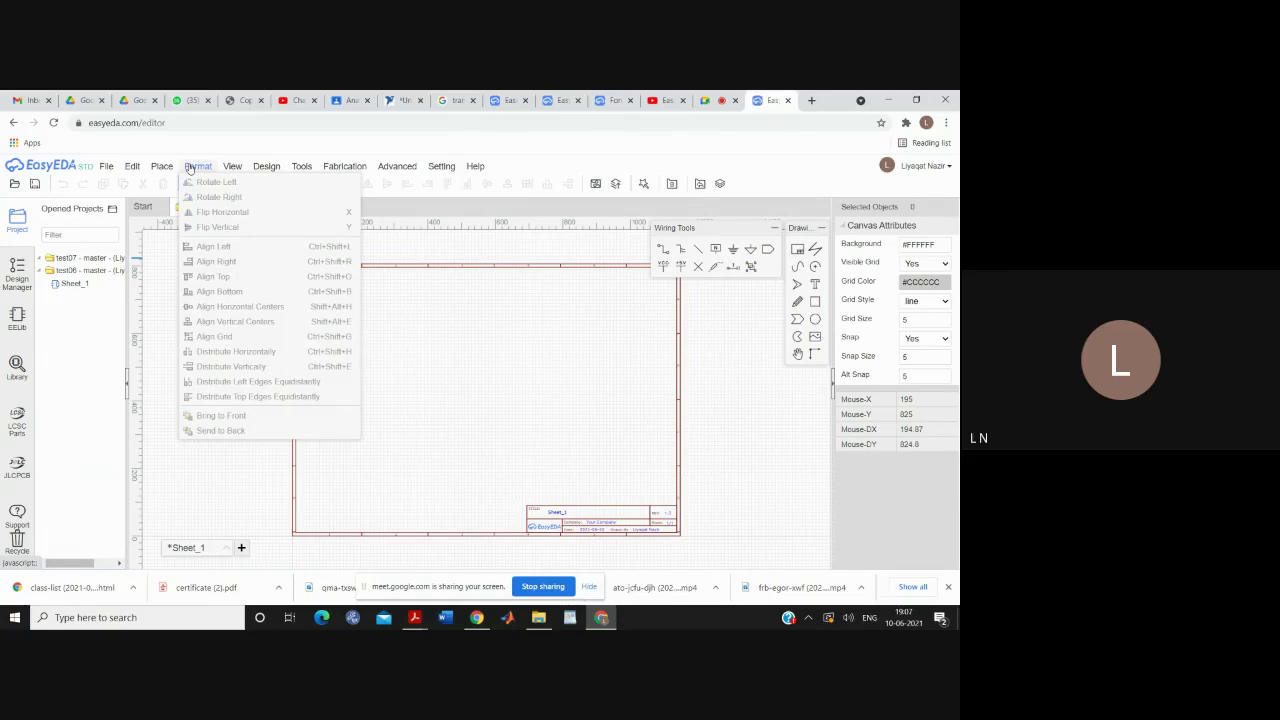
mouse_move(162, 168)
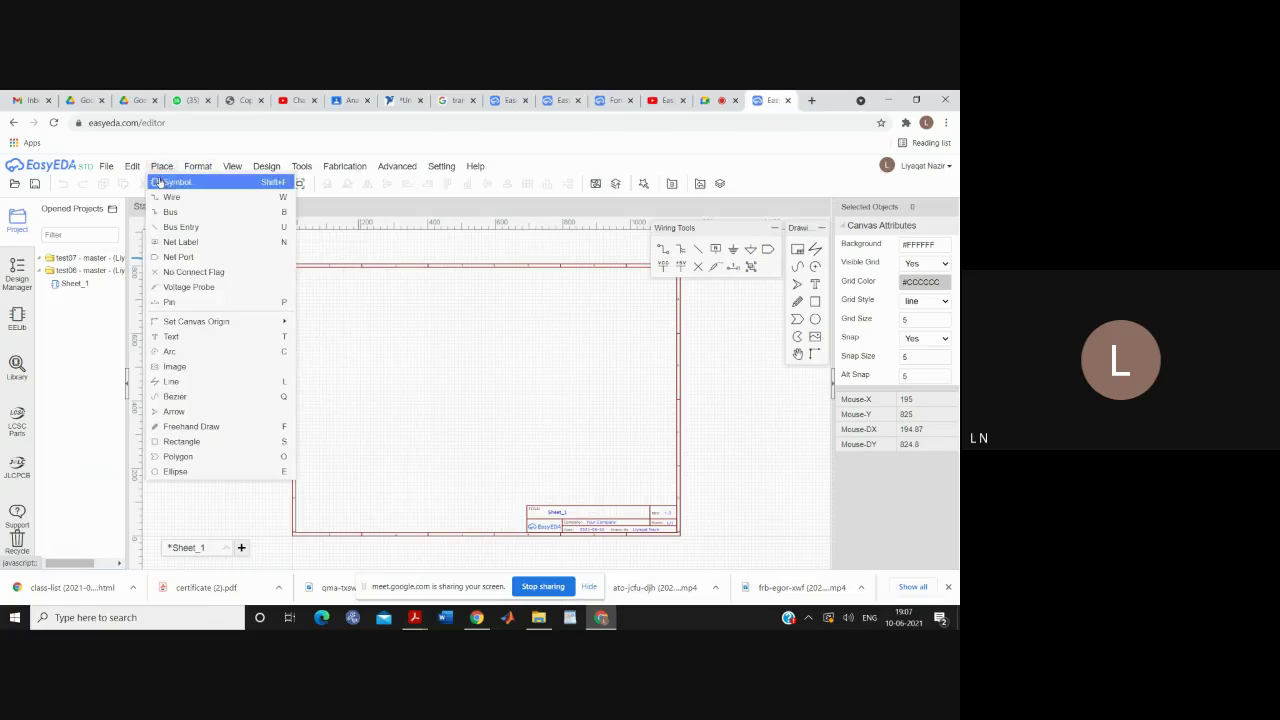
left_click(170, 182)
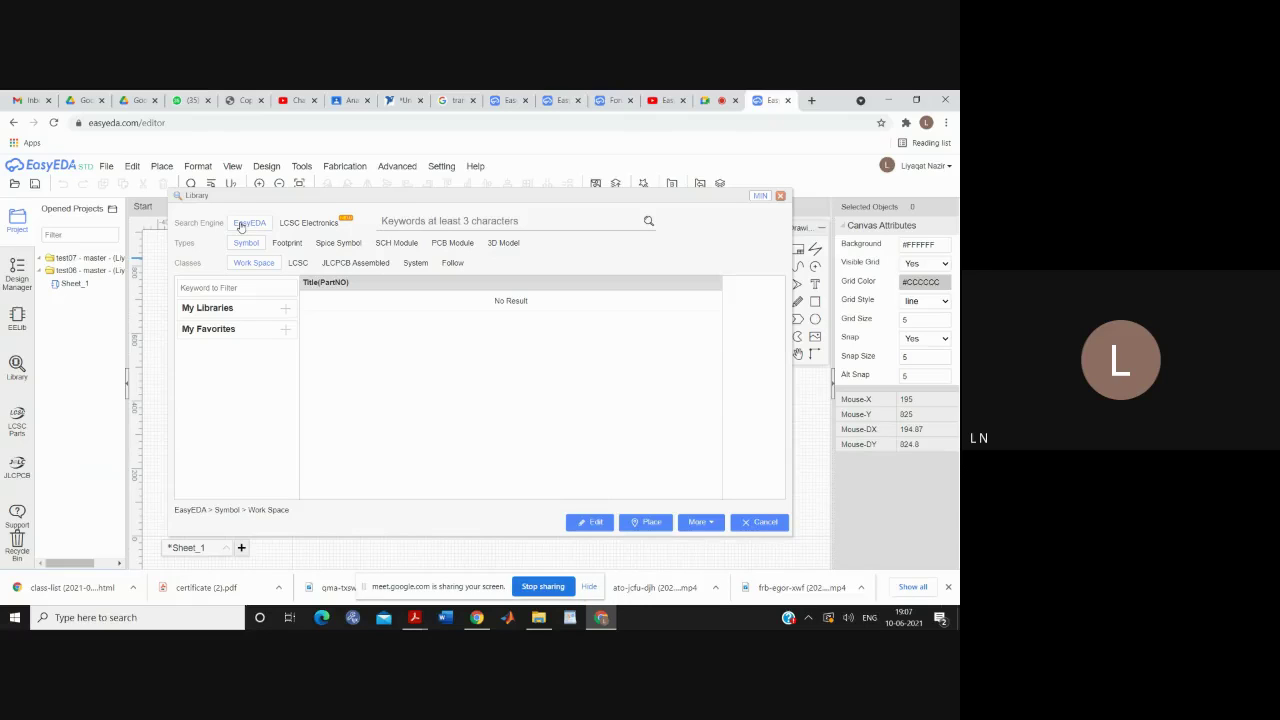
left_click(780, 195)
left_click(15, 366)
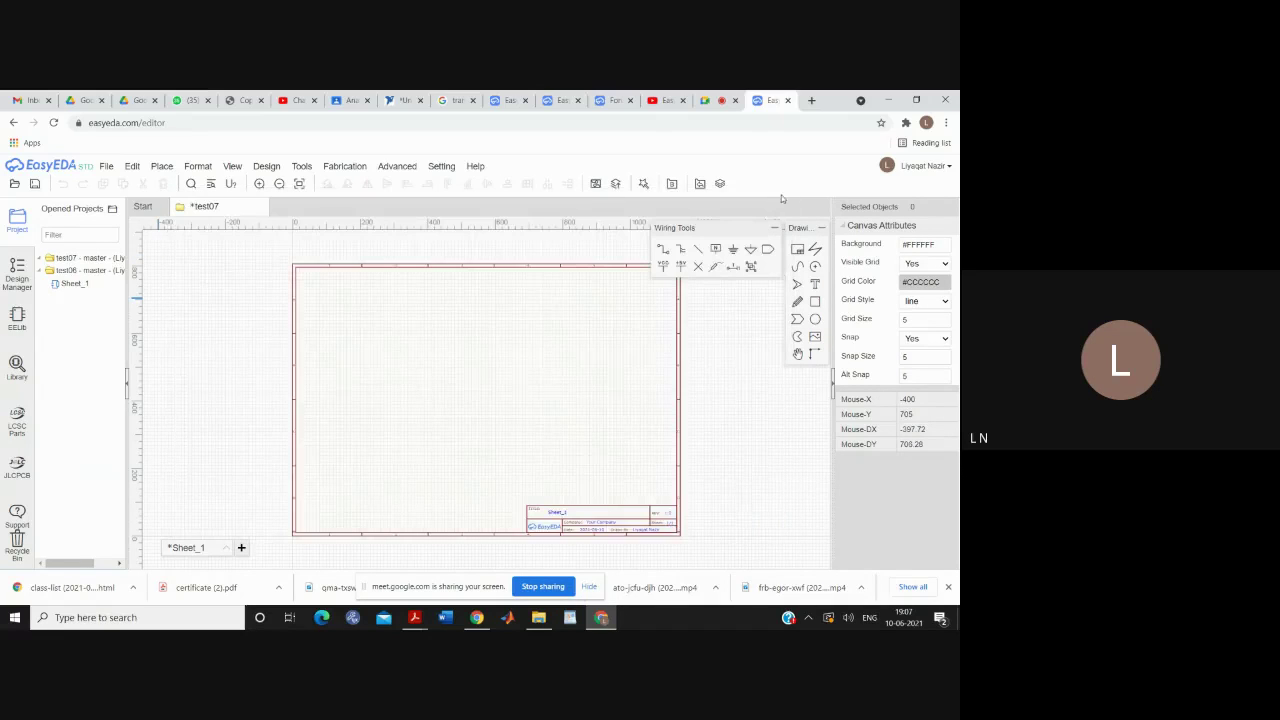
left_click(780, 195)
Show the EELib collection of basic parts and view its supply flags, resistors and capacitors
left_click(17, 318)
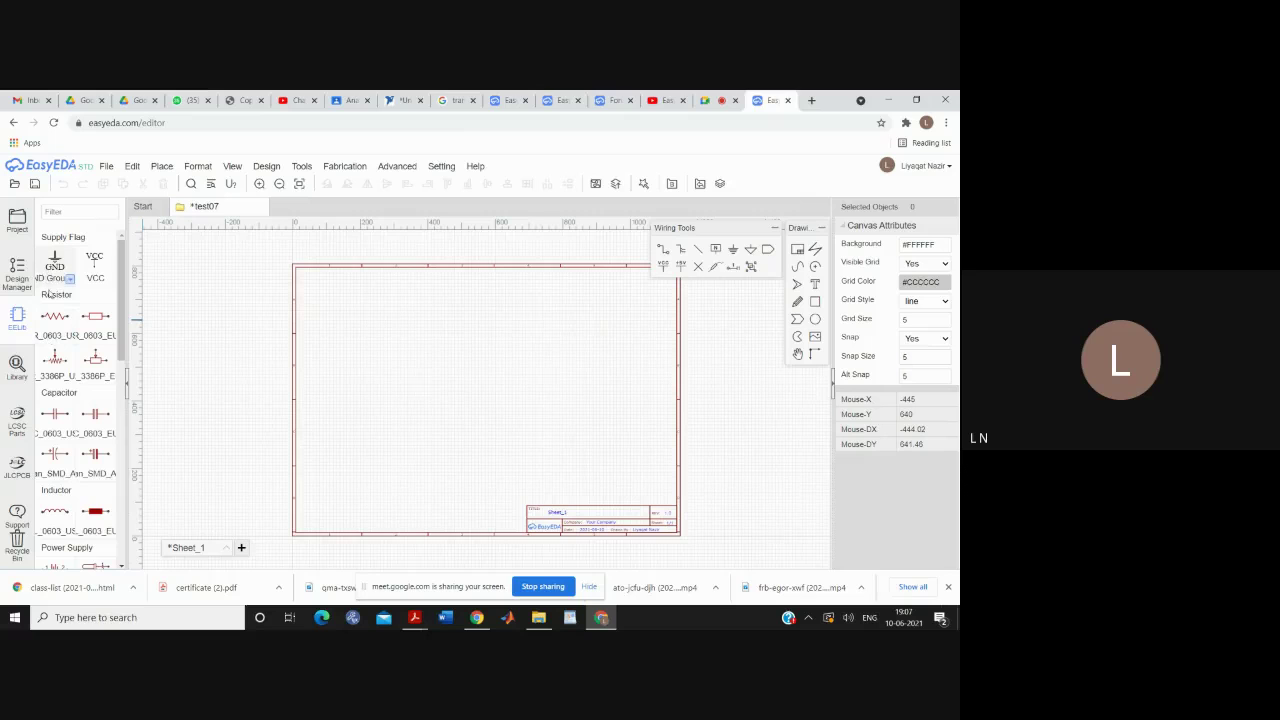
left_click_drag(52, 268, 358, 368)
left_click(474, 387)
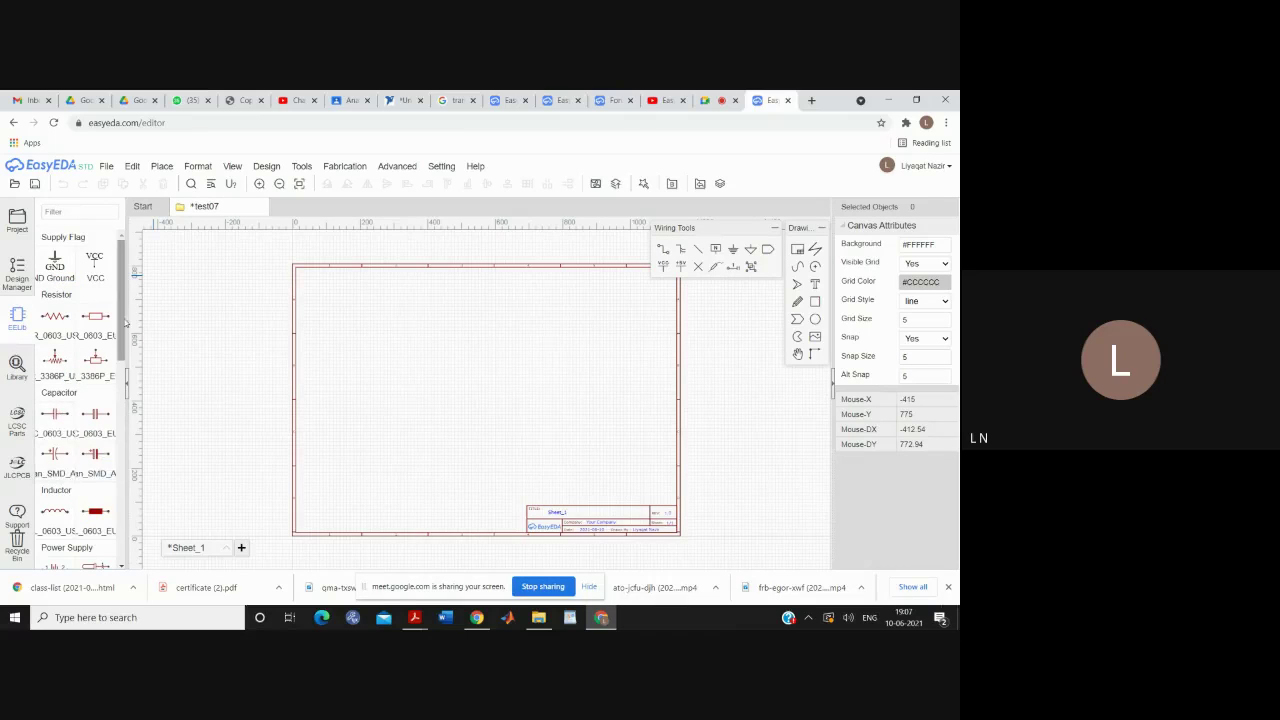
Open the symbol library with LCSC Electronics as the search engine and collapse its Connectors category
left_click(165, 167)
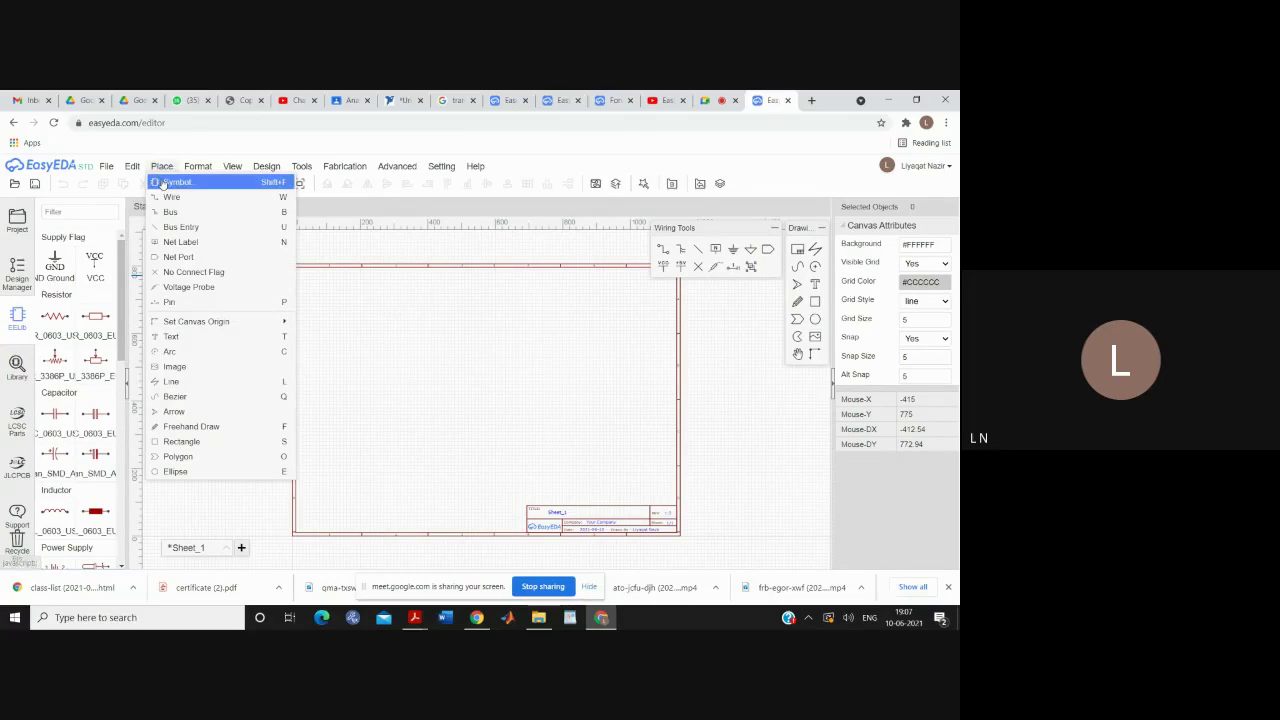
left_click(195, 183)
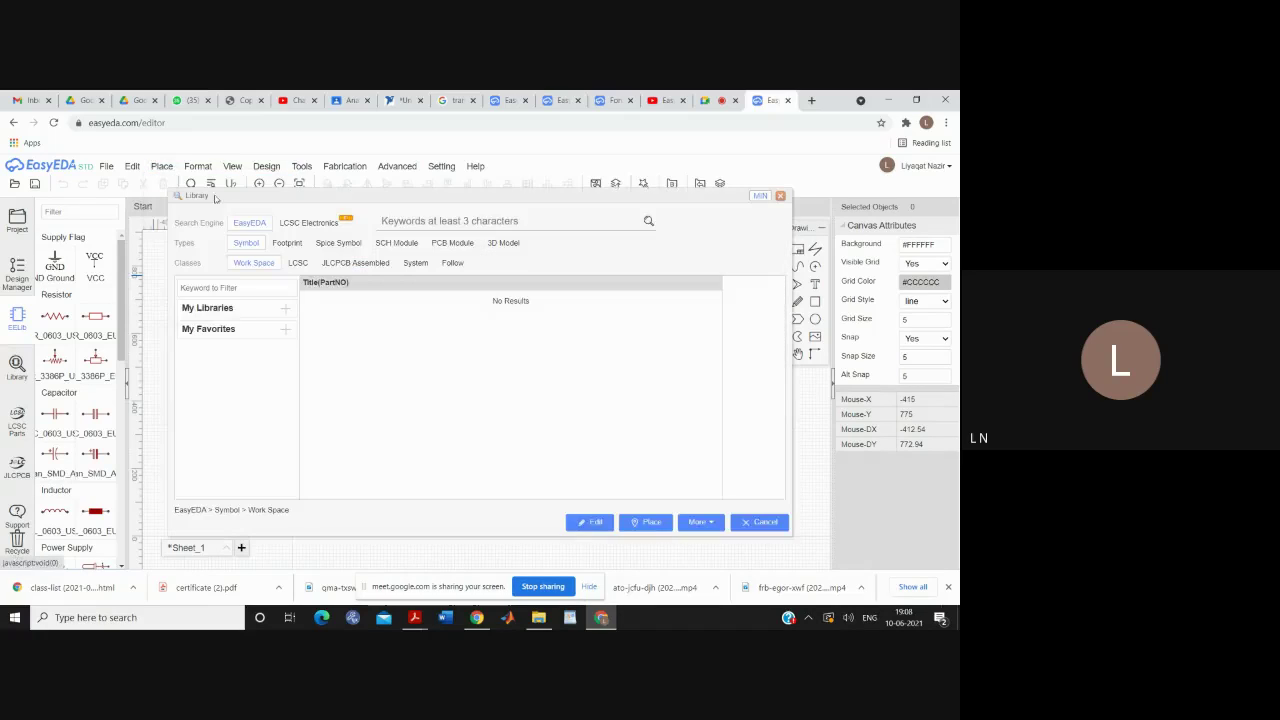
left_click(301, 224)
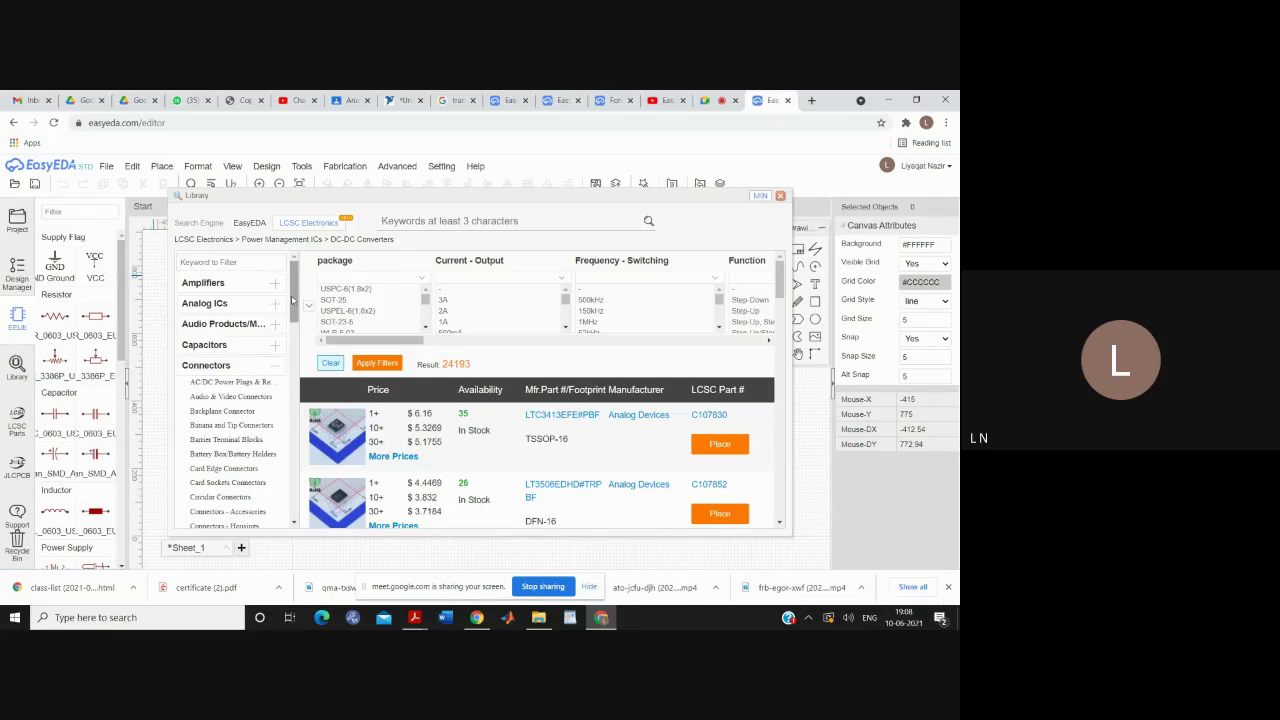
left_click_drag(292, 270, 290, 515)
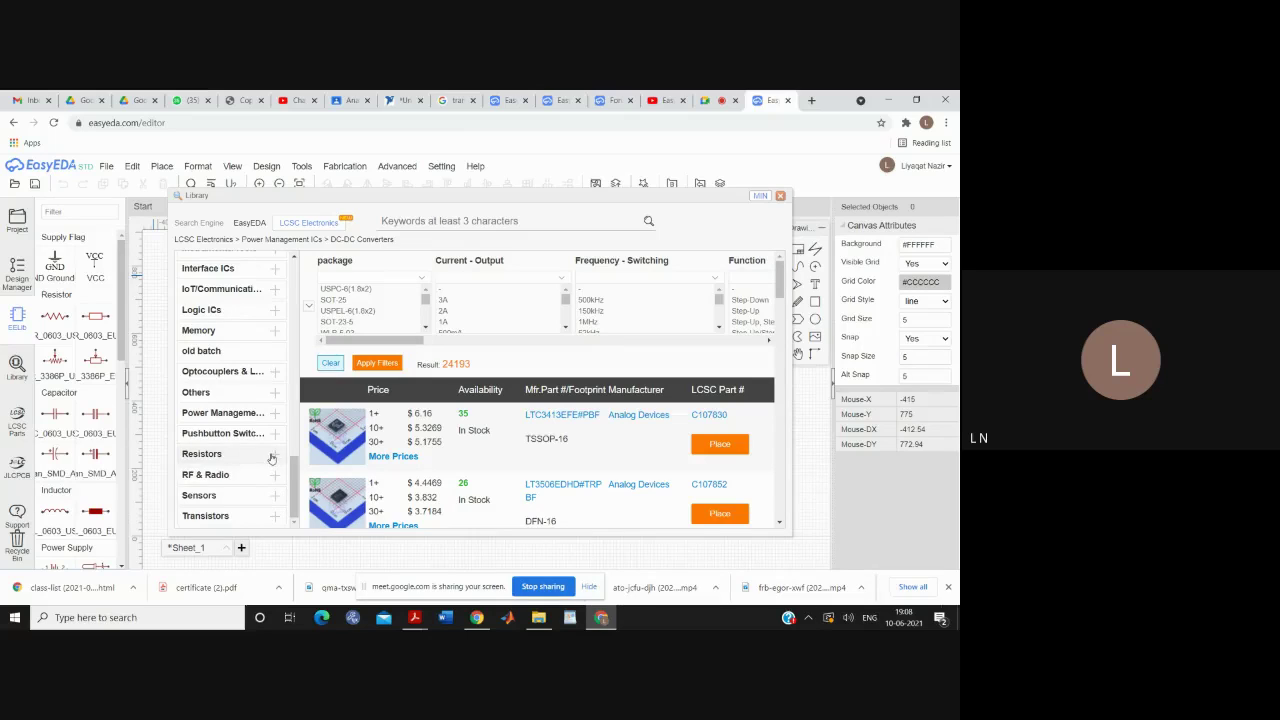
left_click_drag(295, 481, 292, 288)
left_click(264, 366)
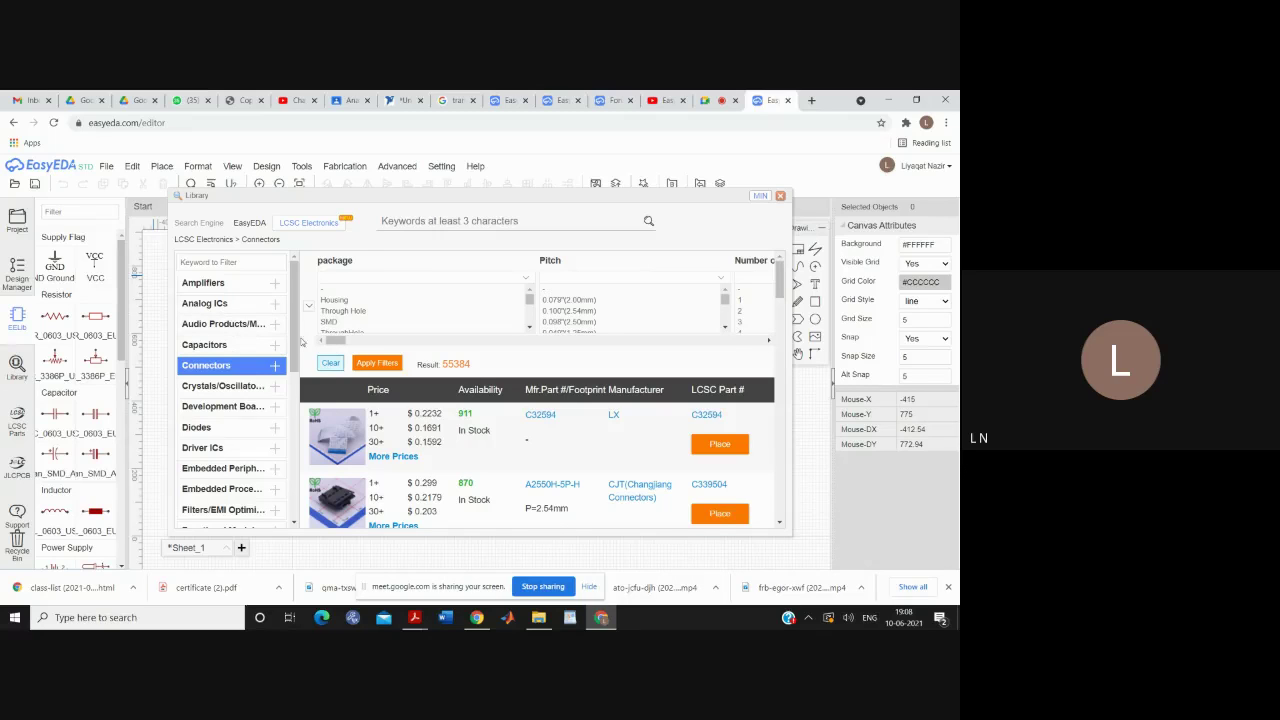
Expand the Resistors category in the LCSC catalogue and list its Through Hole Resistors
mouse_move(296, 328)
left_mouse_down()
mouse_move(296, 366)
mouse_move(286, 297)
mouse_move(293, 419)
mouse_move(291, 305)
left_mouse_up()
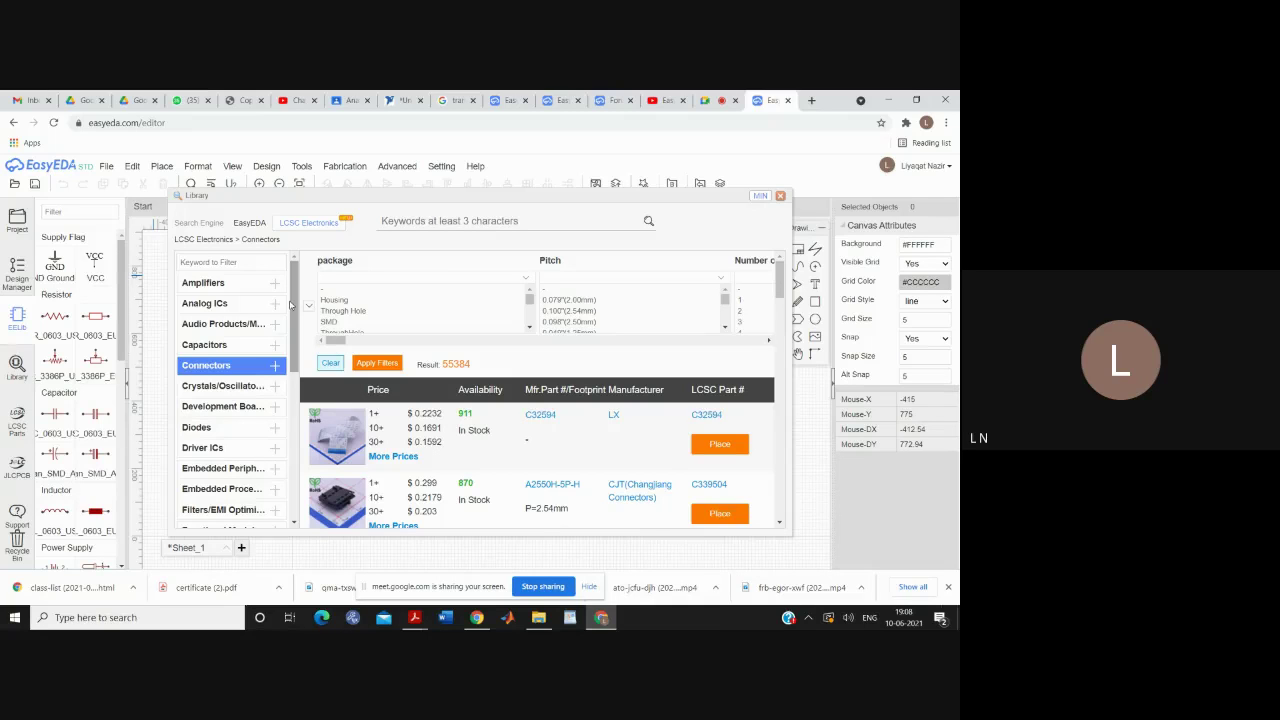
scroll(295, 302, "down", 1)
scroll(298, 300, "up", 1)
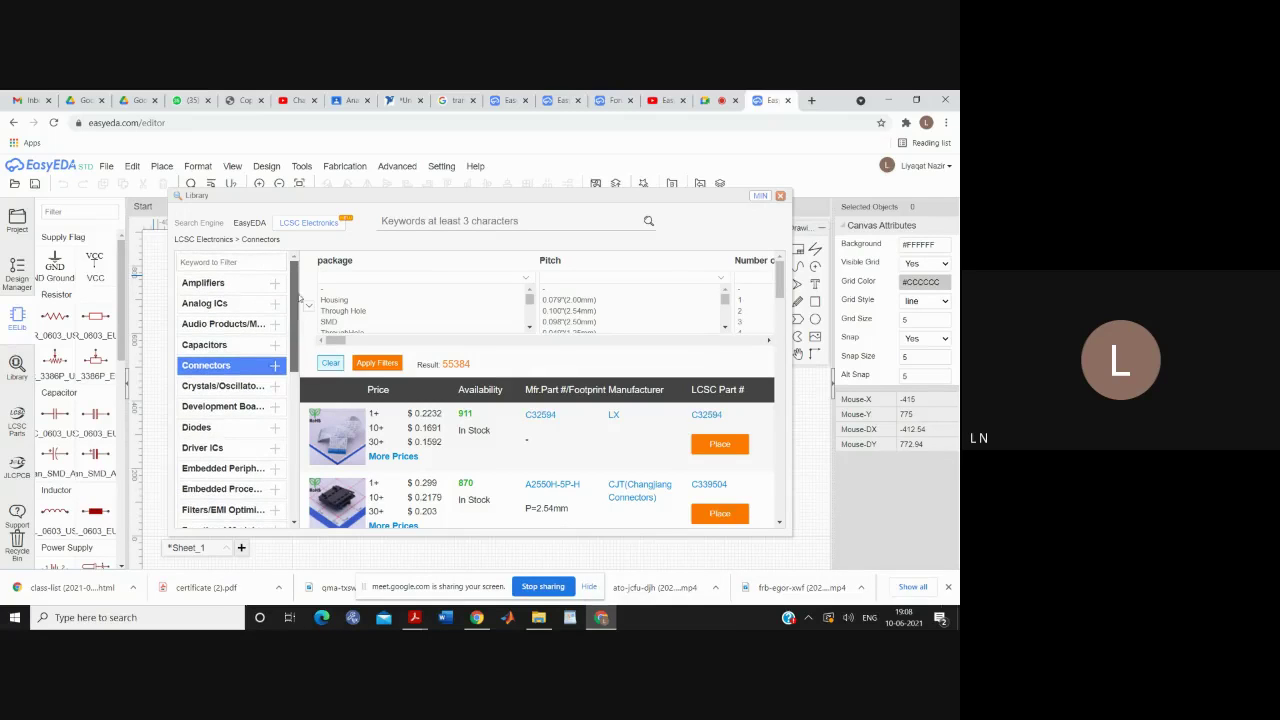
scroll(287, 435, "down", 5)
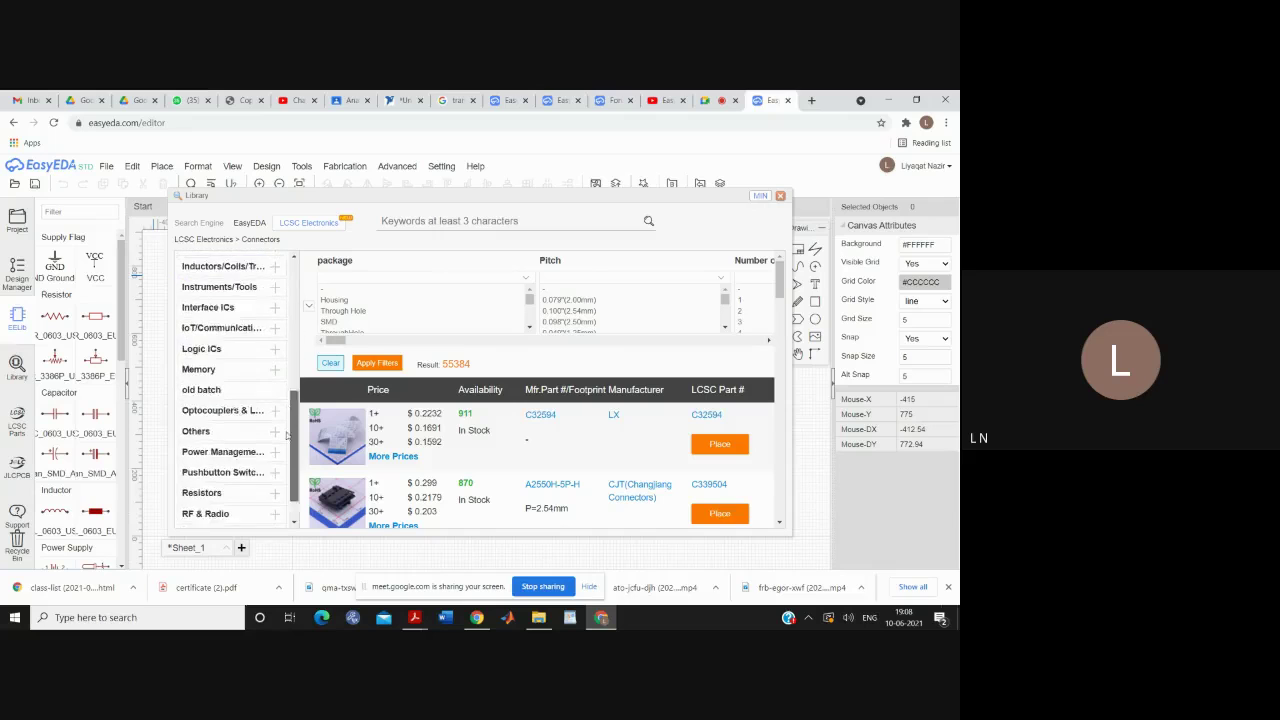
scroll(287, 435, "down", 2)
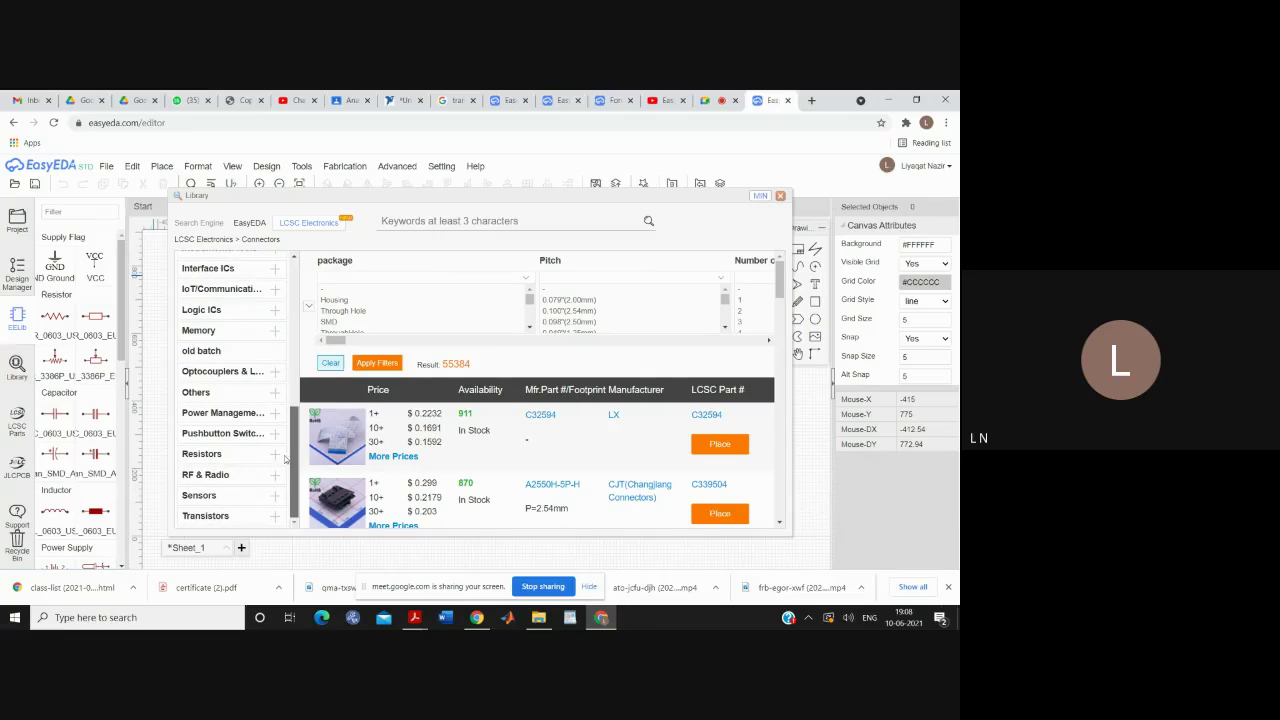
left_click(203, 455)
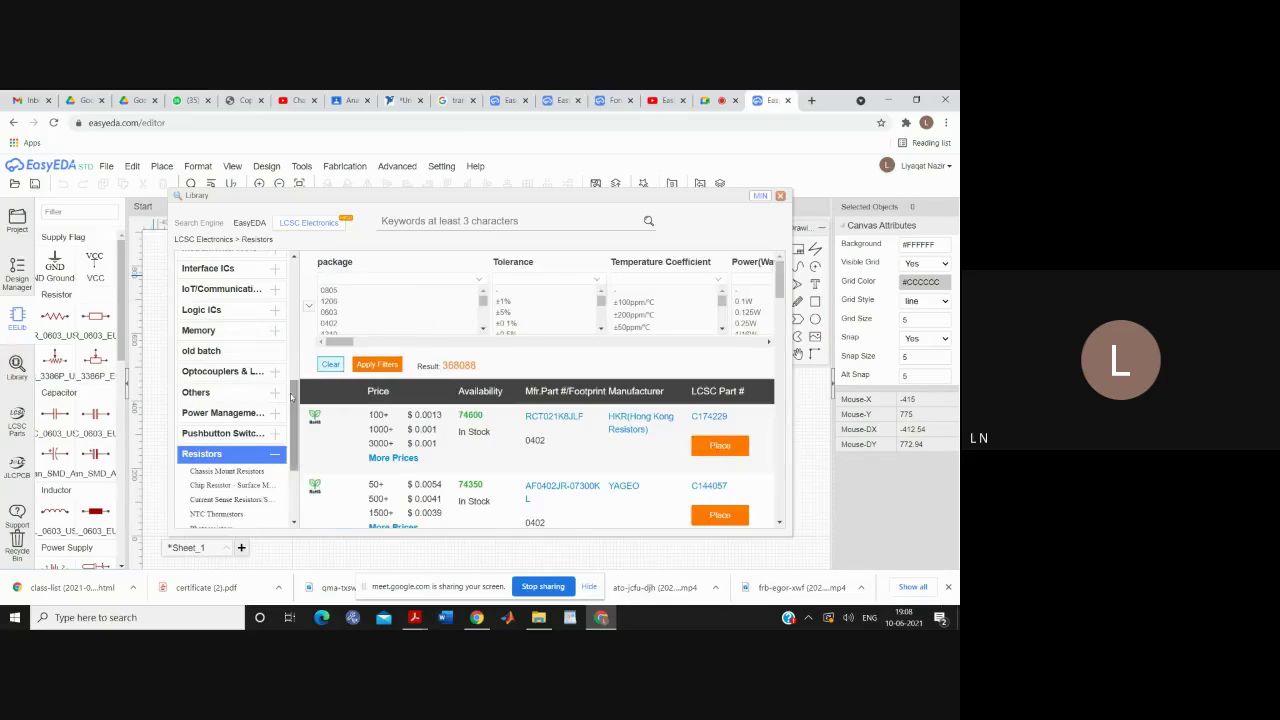
left_click_drag(291, 397, 294, 443)
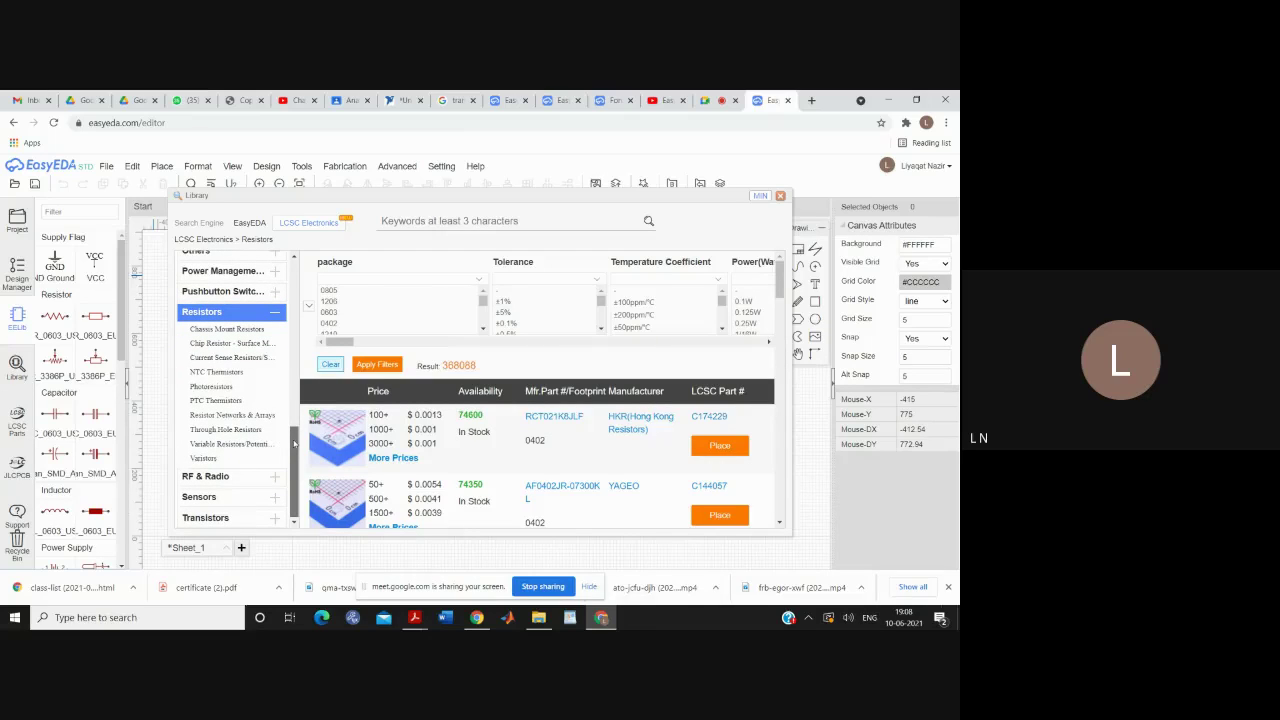
left_click(230, 429)
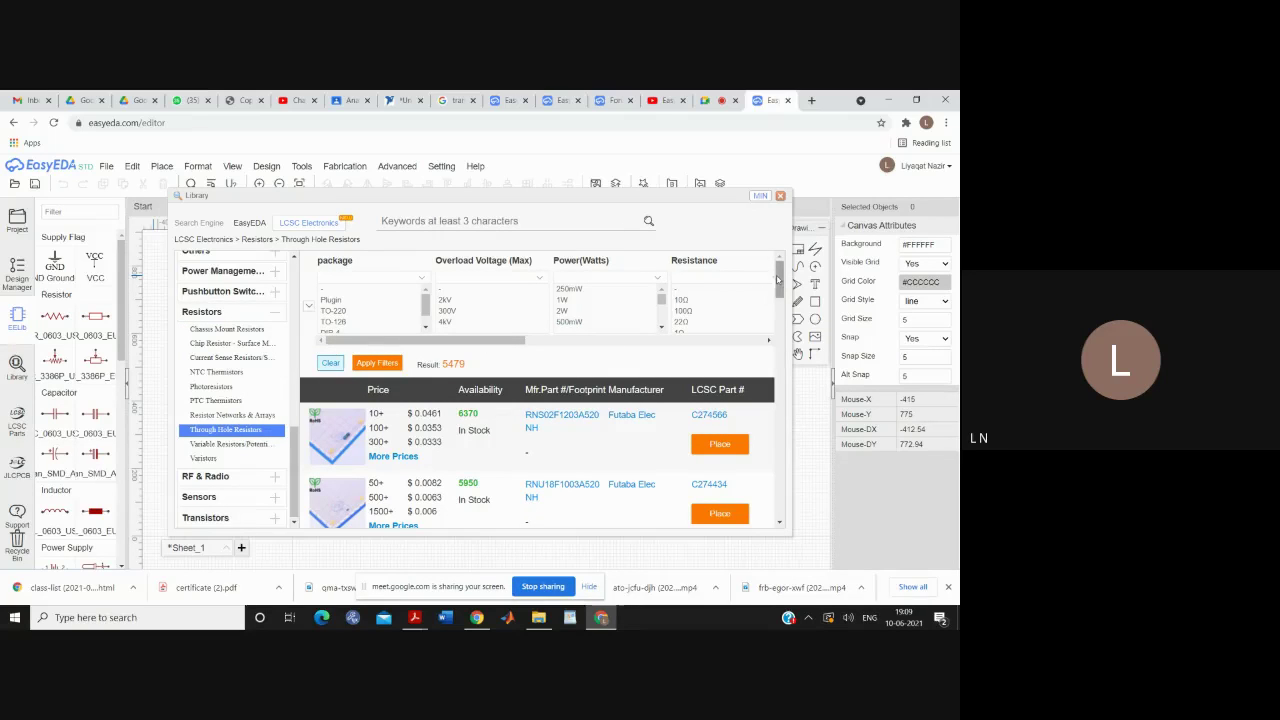
Preview the through-hole resistor photos and place the Futaba Elec resistor C274566 in the upper part of Sheet_1
scroll(778, 281, "down", 2)
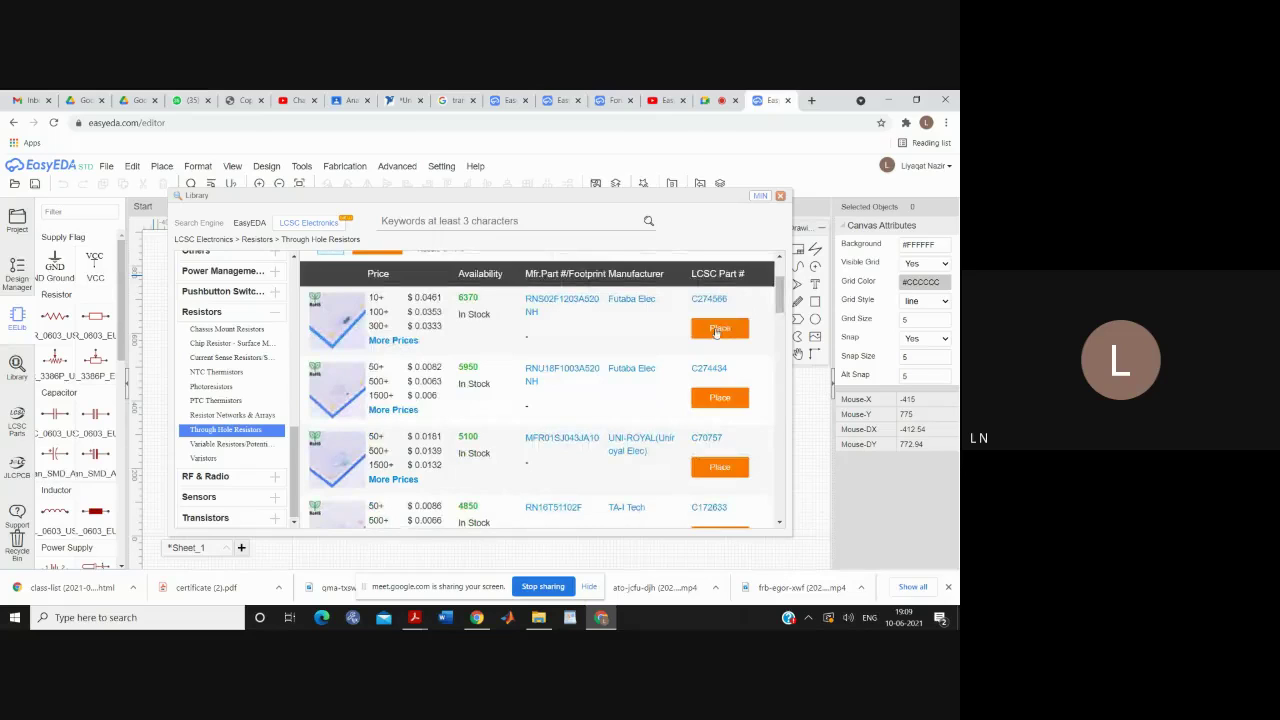
mouse_move(340, 330)
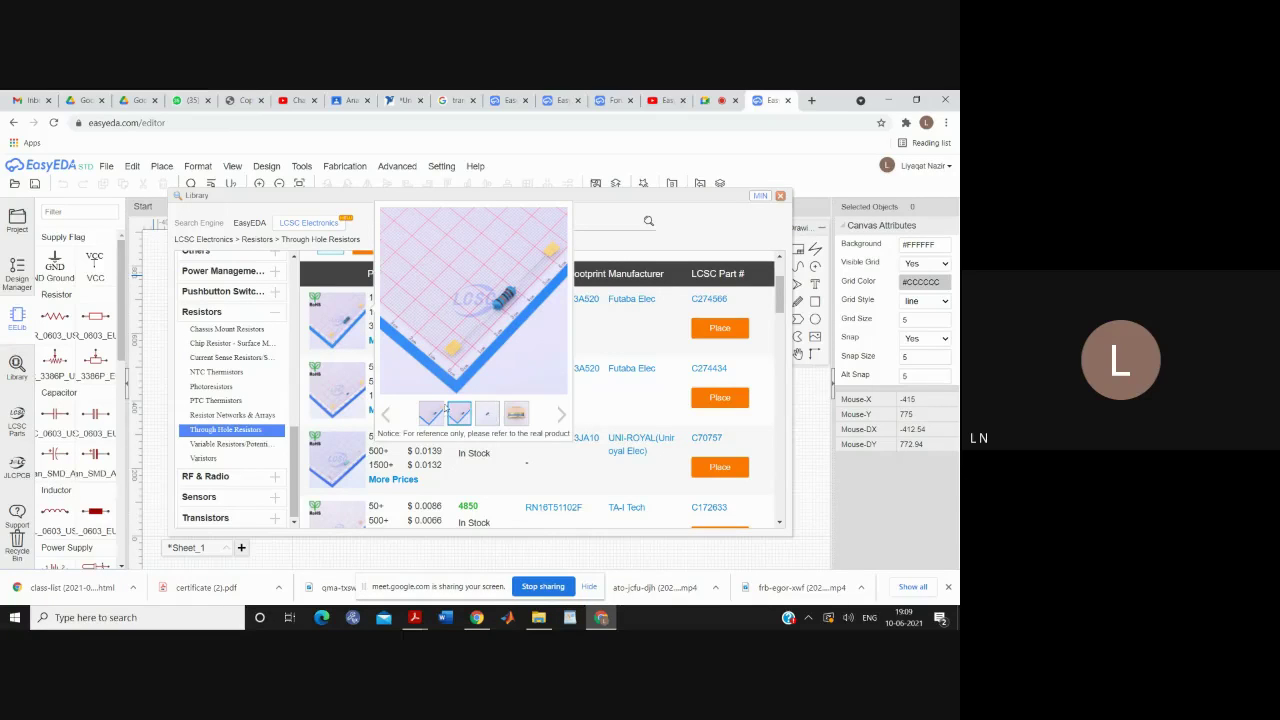
mouse_move(345, 398)
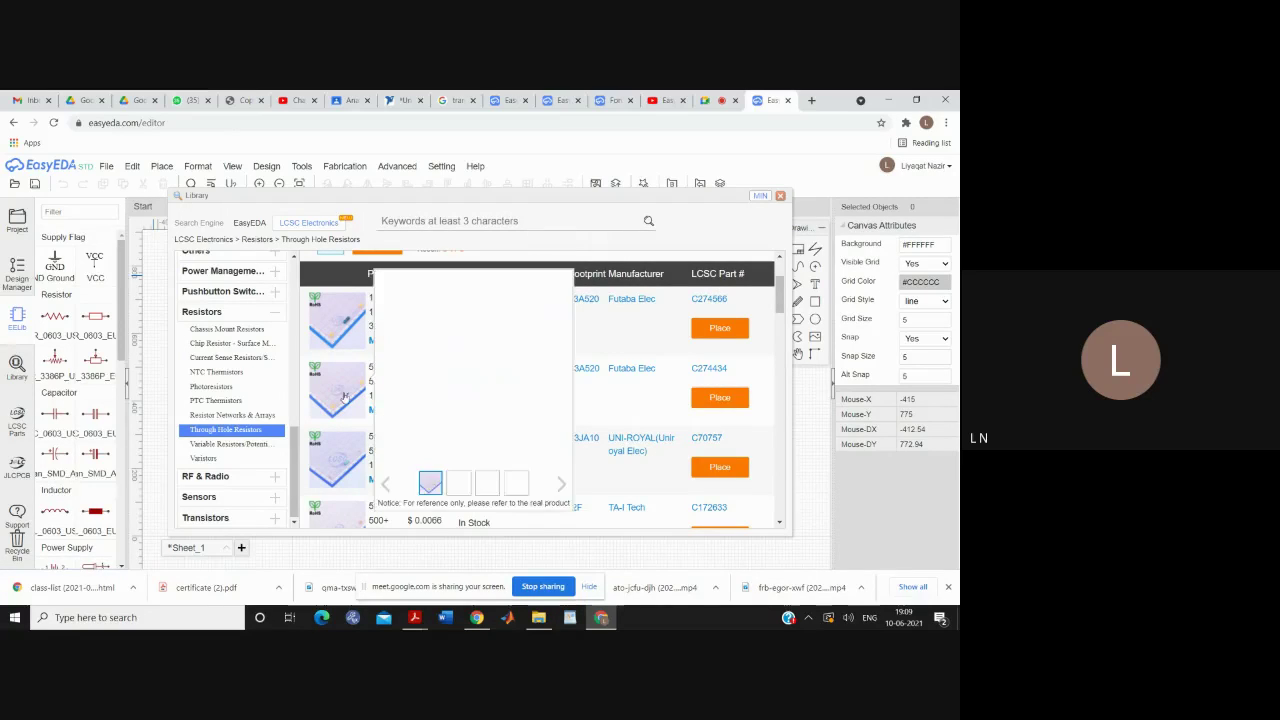
mouse_move(348, 466)
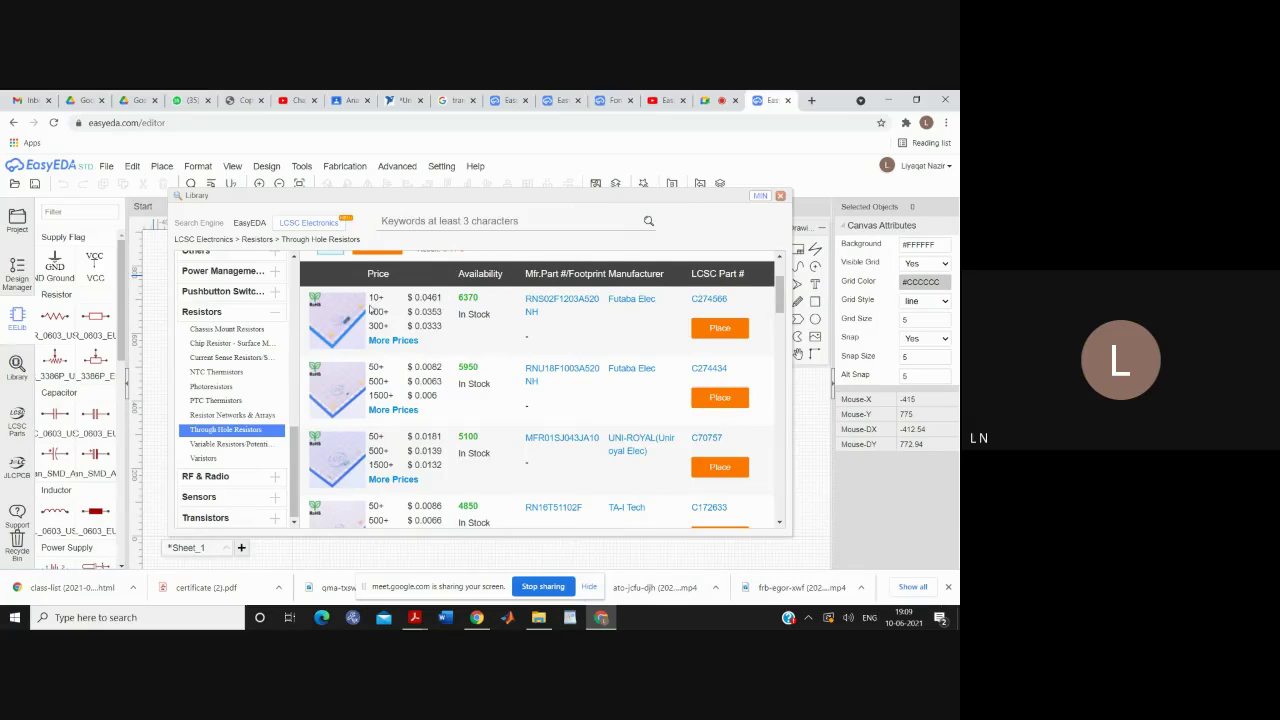
left_click(717, 329)
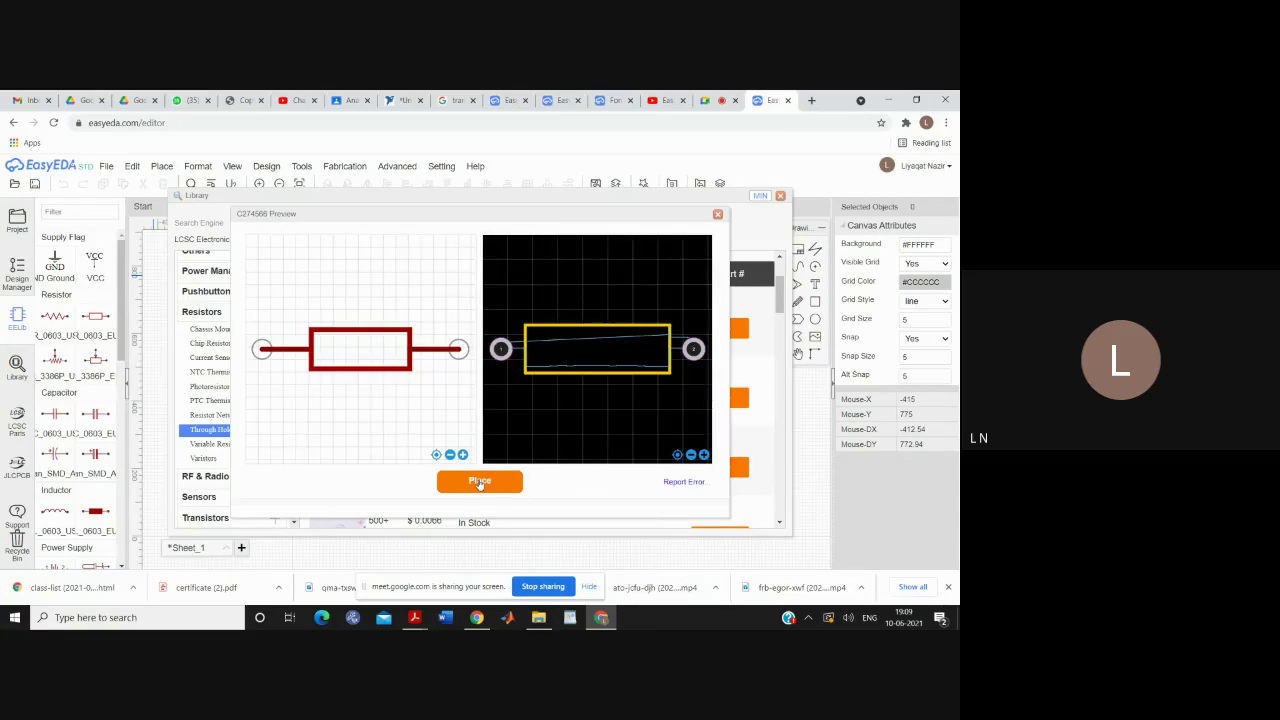
left_click(479, 482)
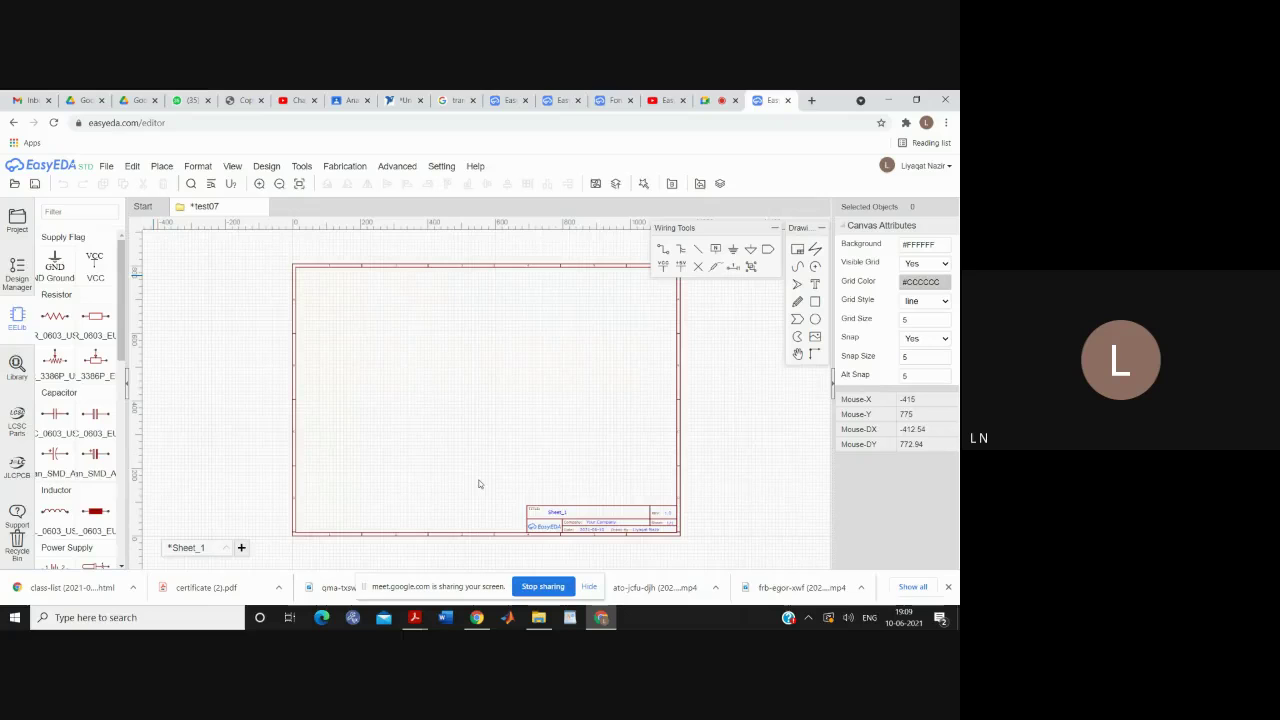
left_click(418, 325)
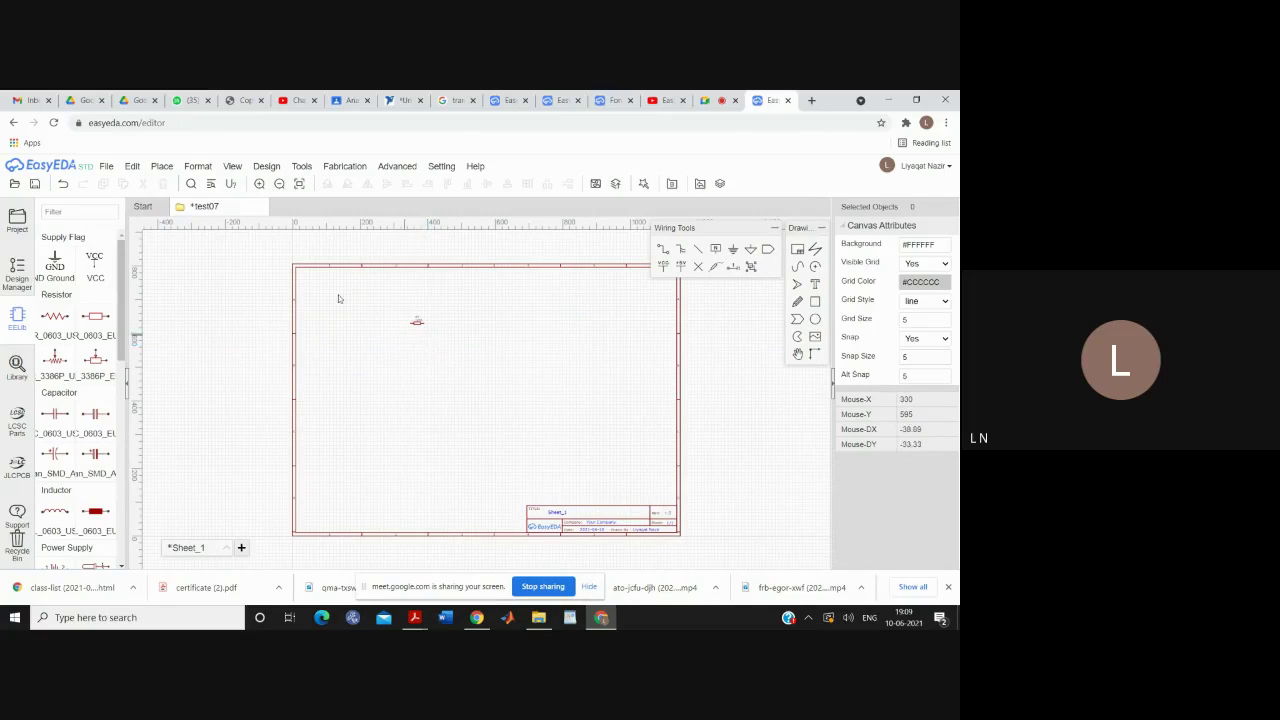
left_click(259, 184)
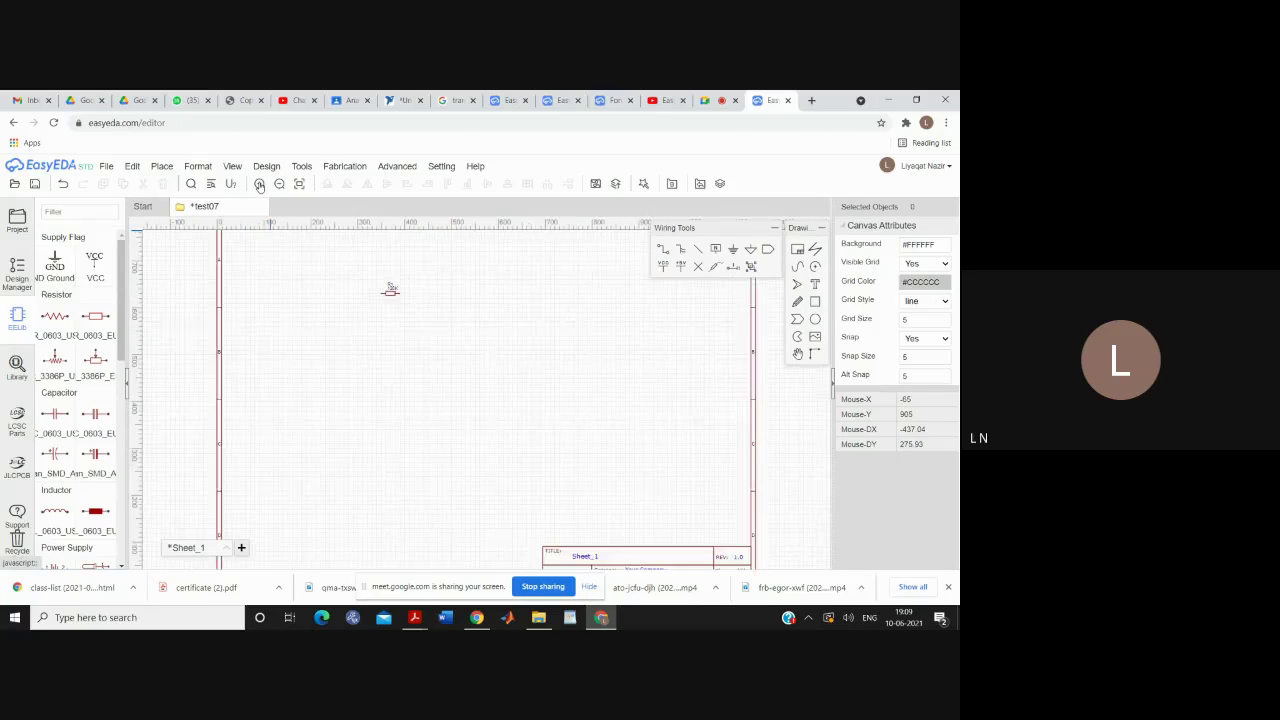
Enlarge the Sheet_1 view and bring the placed resistor R1 into sight
scroll(389, 289, "up", 1)
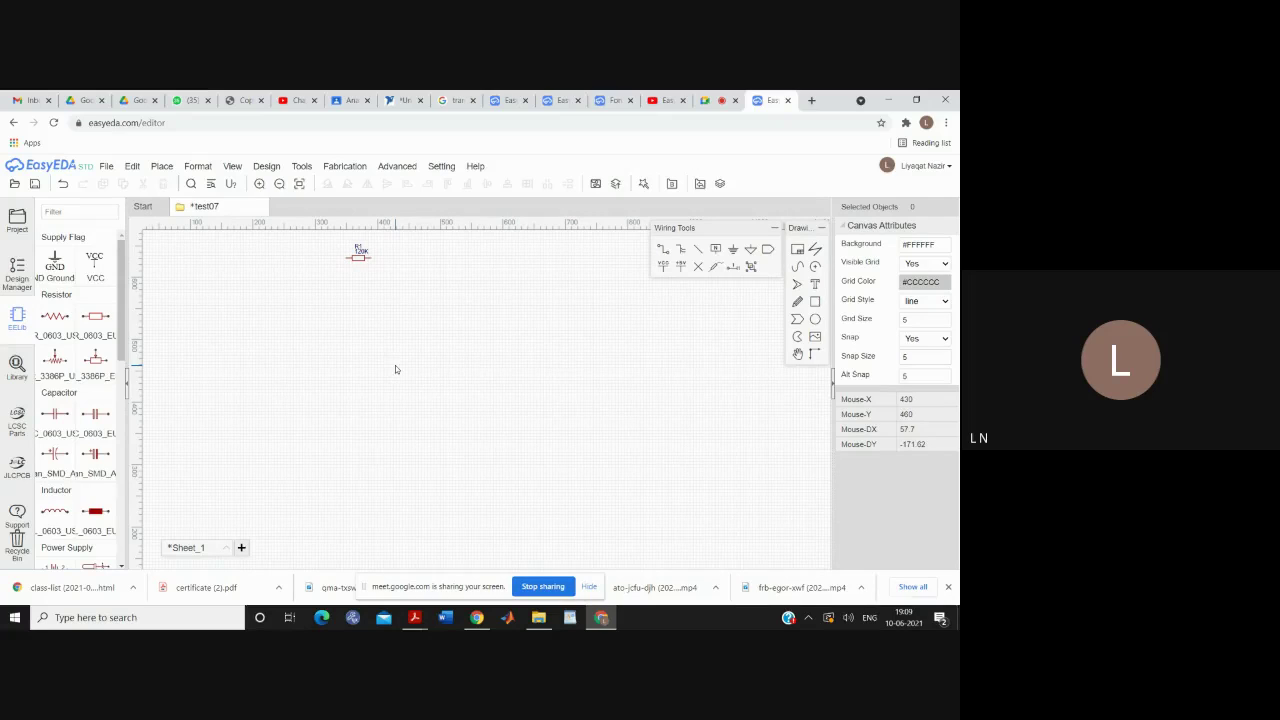
left_click(259, 184)
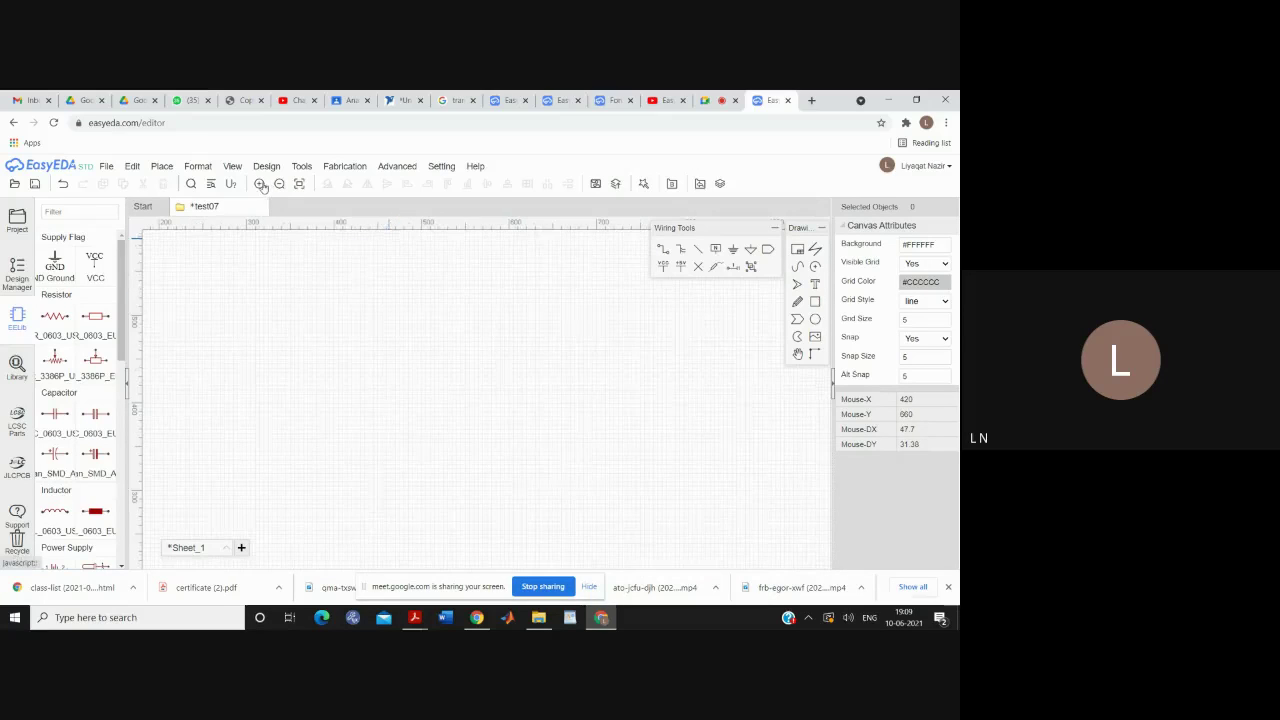
key("Up")
key("Up")
key("Up")
key("Up")
key("Up")
key("Up")
key("Up")
key("Up")
key("Up")
key("Up")
key("Up")
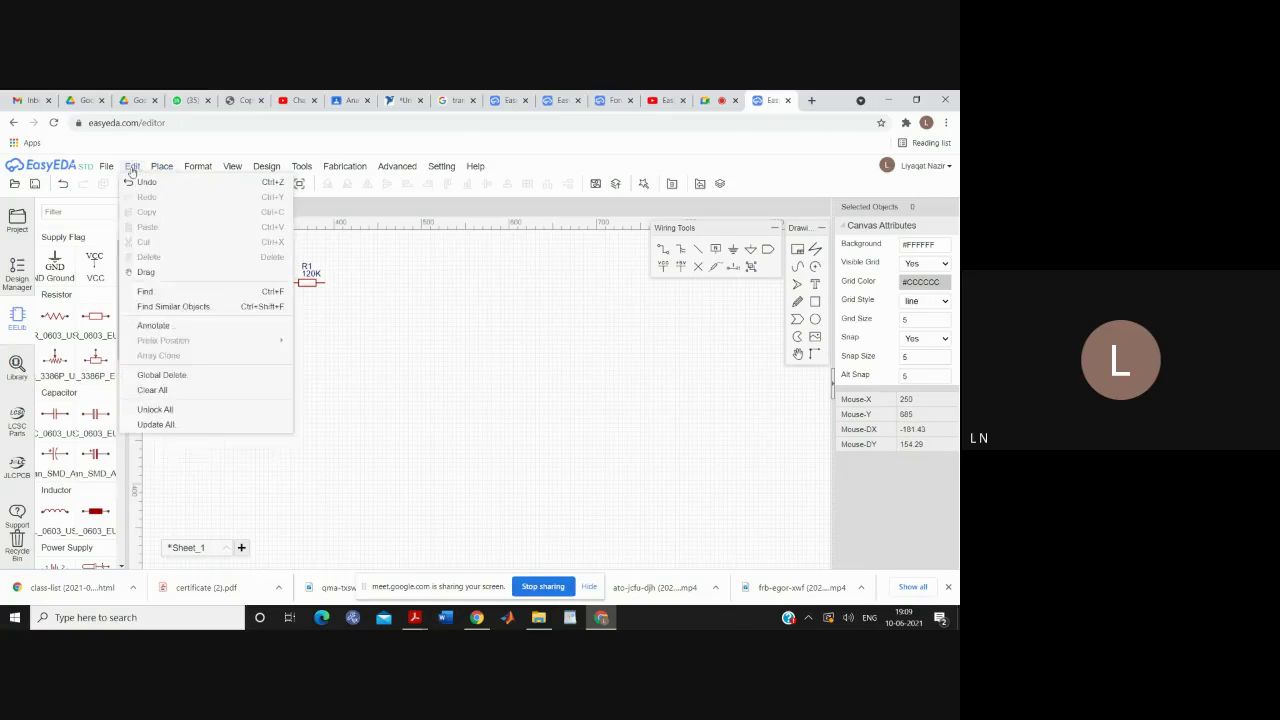
Reopen the symbol library and collapse the Resistors category in the LCSC catalogue
mouse_move(201, 171)
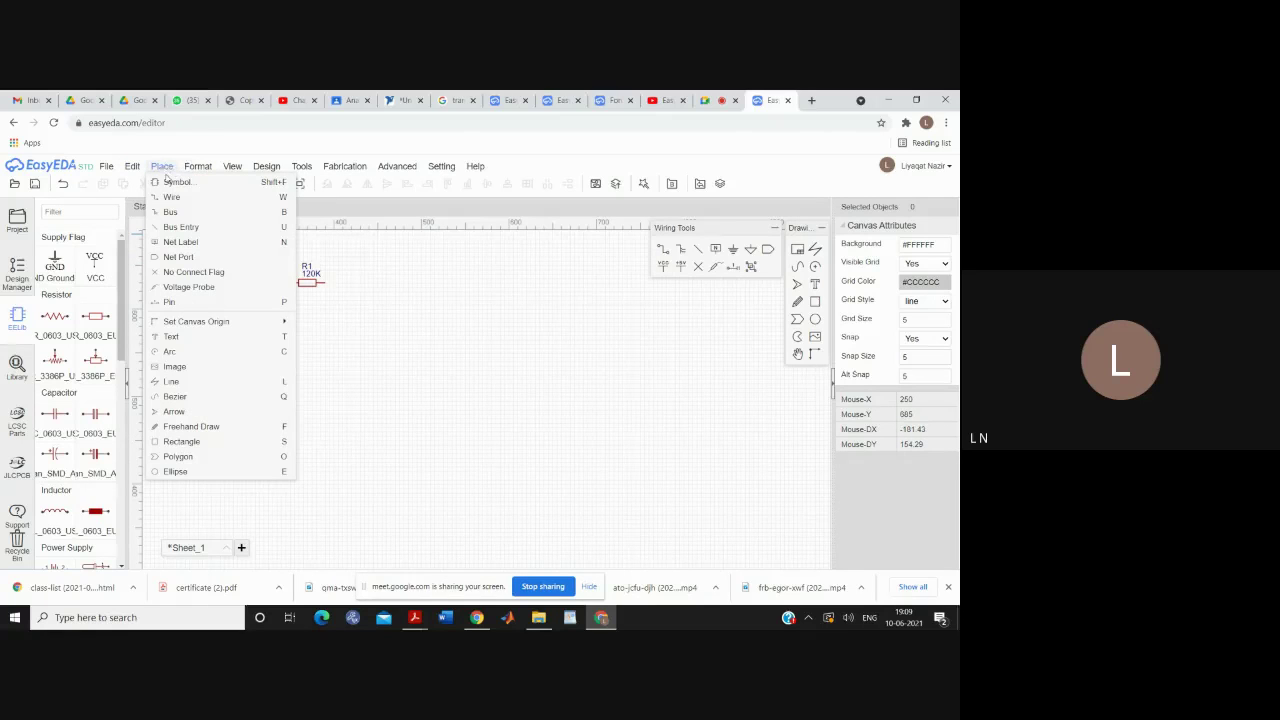
left_click(170, 183)
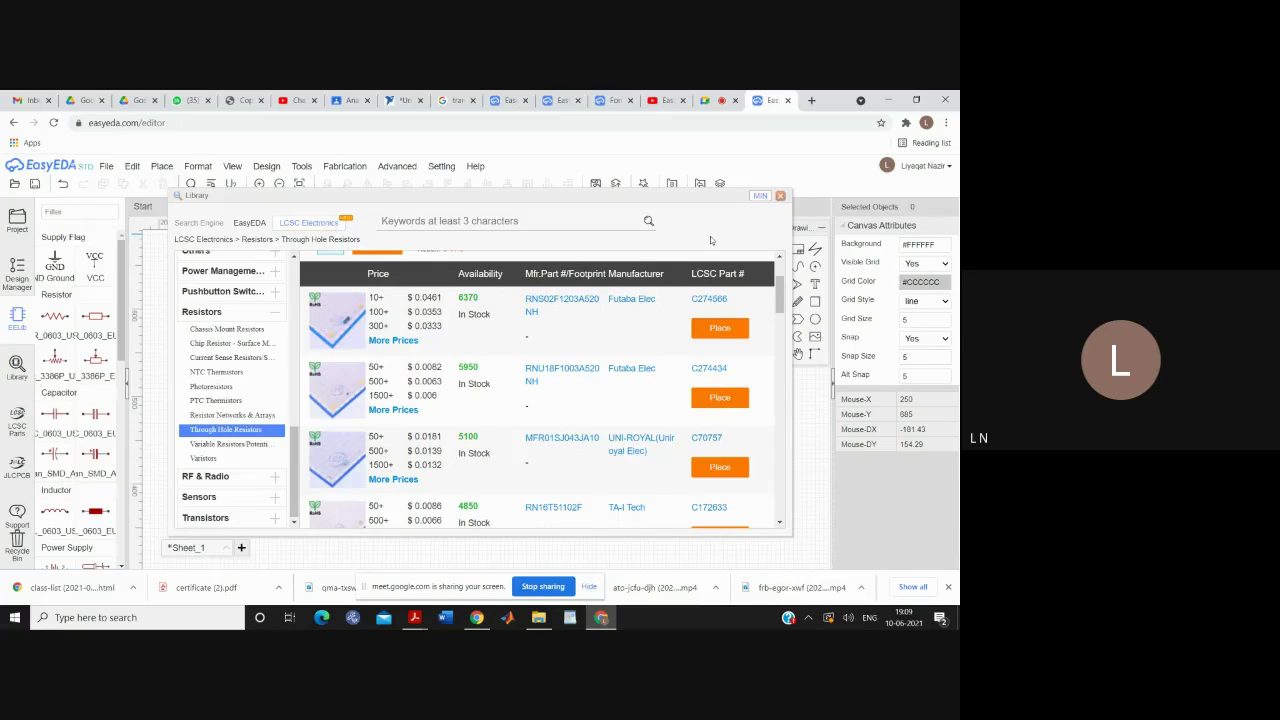
left_click_drag(780, 291, 782, 253)
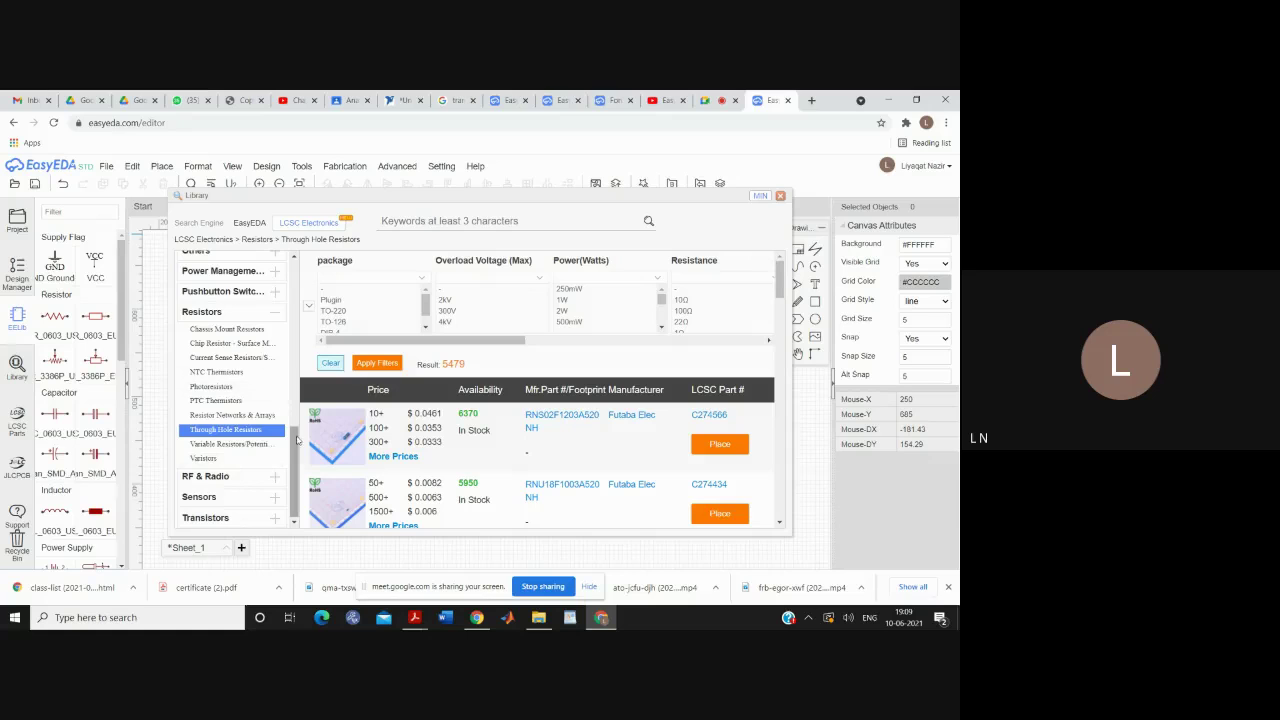
left_click_drag(297, 440, 297, 450)
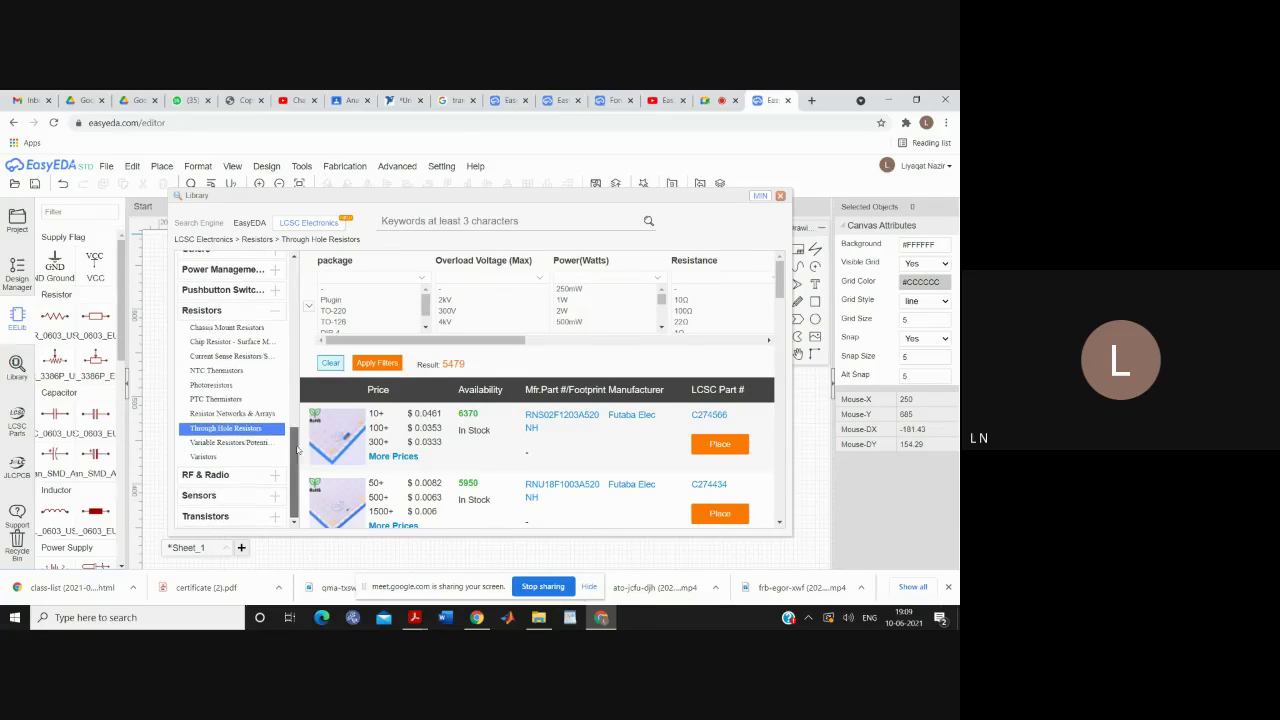
left_click(232, 311)
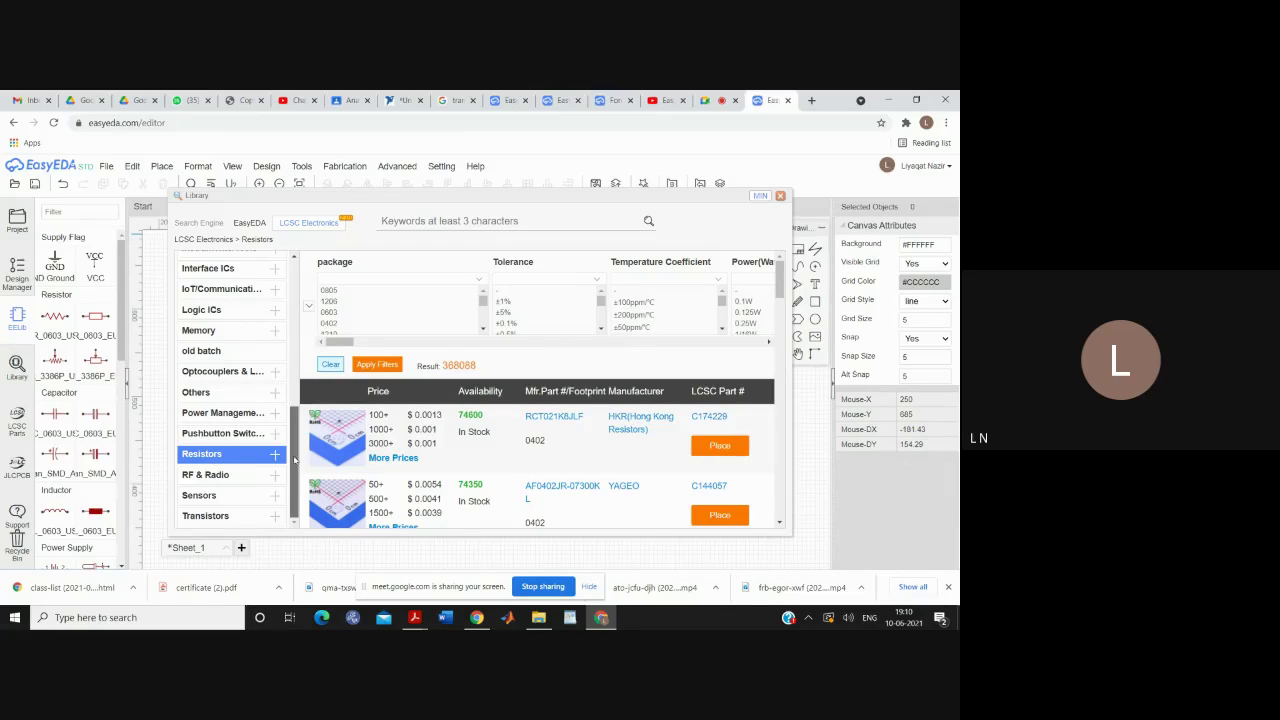
Expand the Optocouplers & LEDs & Infrared category and list its Light Emitting Diodes (LED)
left_click(256, 374)
scroll(295, 400, "down", 2)
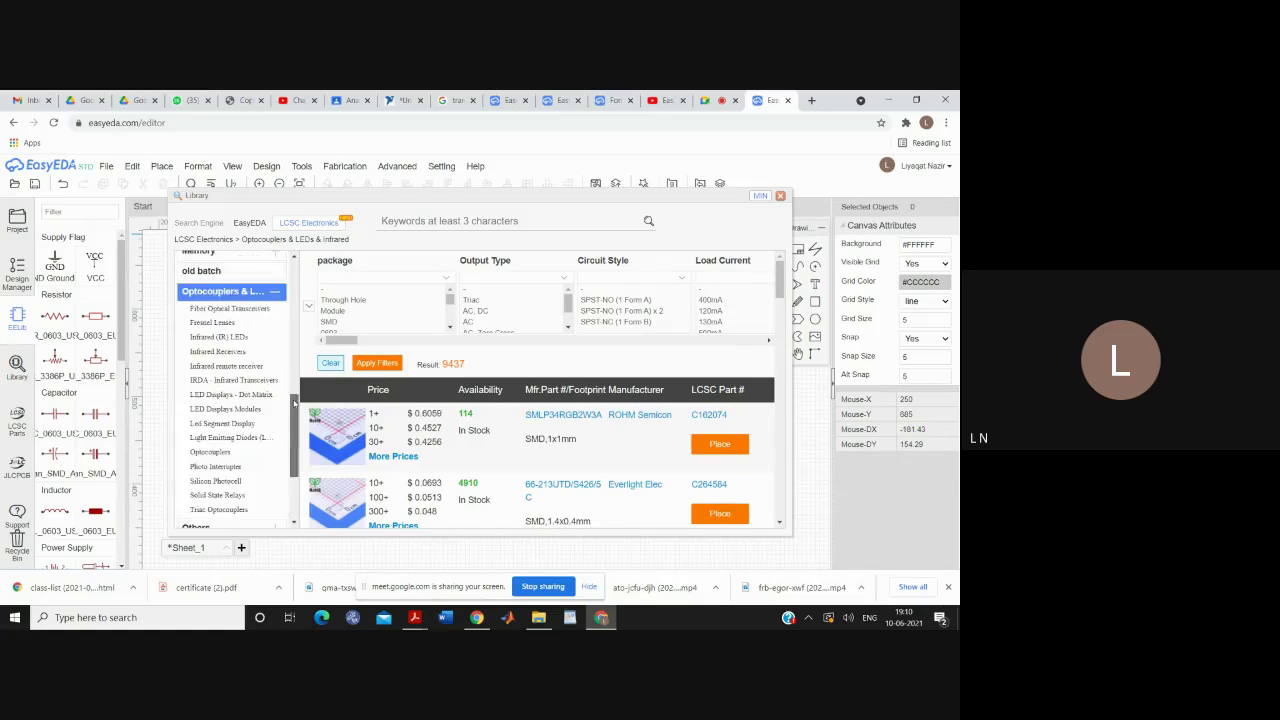
scroll(295, 400, "up", 1)
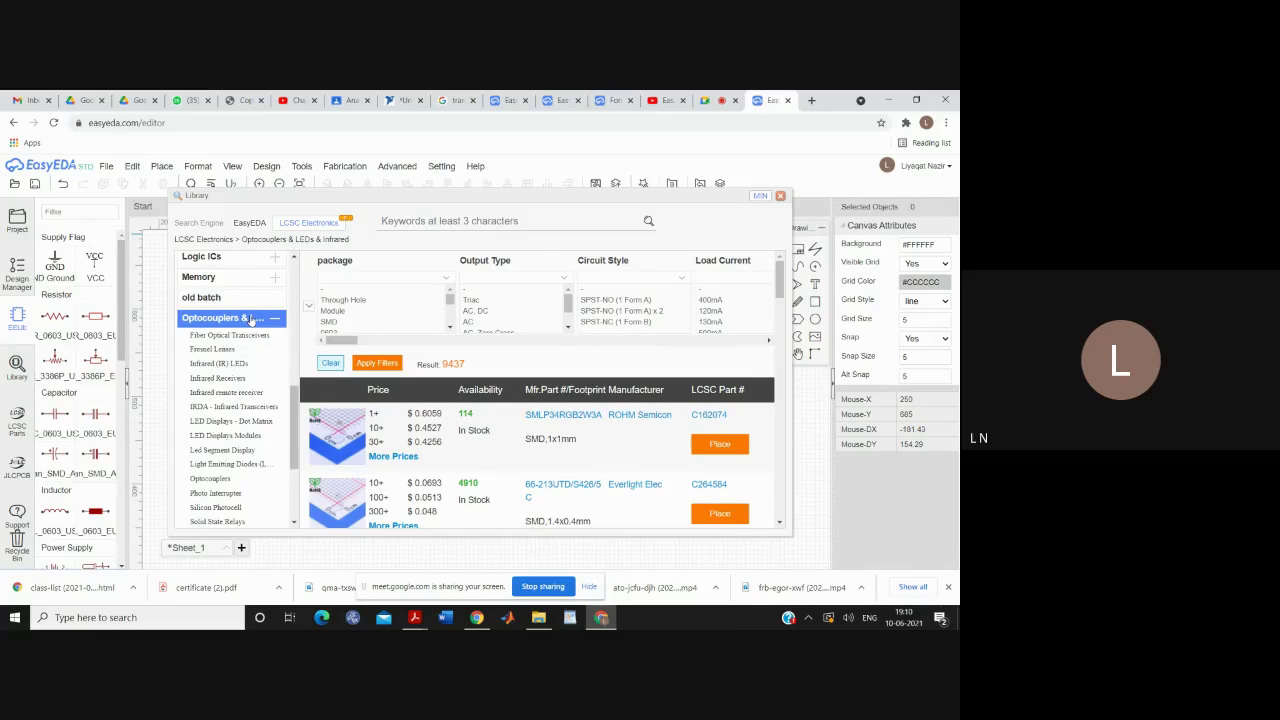
mouse_move(293, 398)
left_mouse_down()
mouse_move(292, 319)
mouse_move(290, 397)
left_mouse_up()
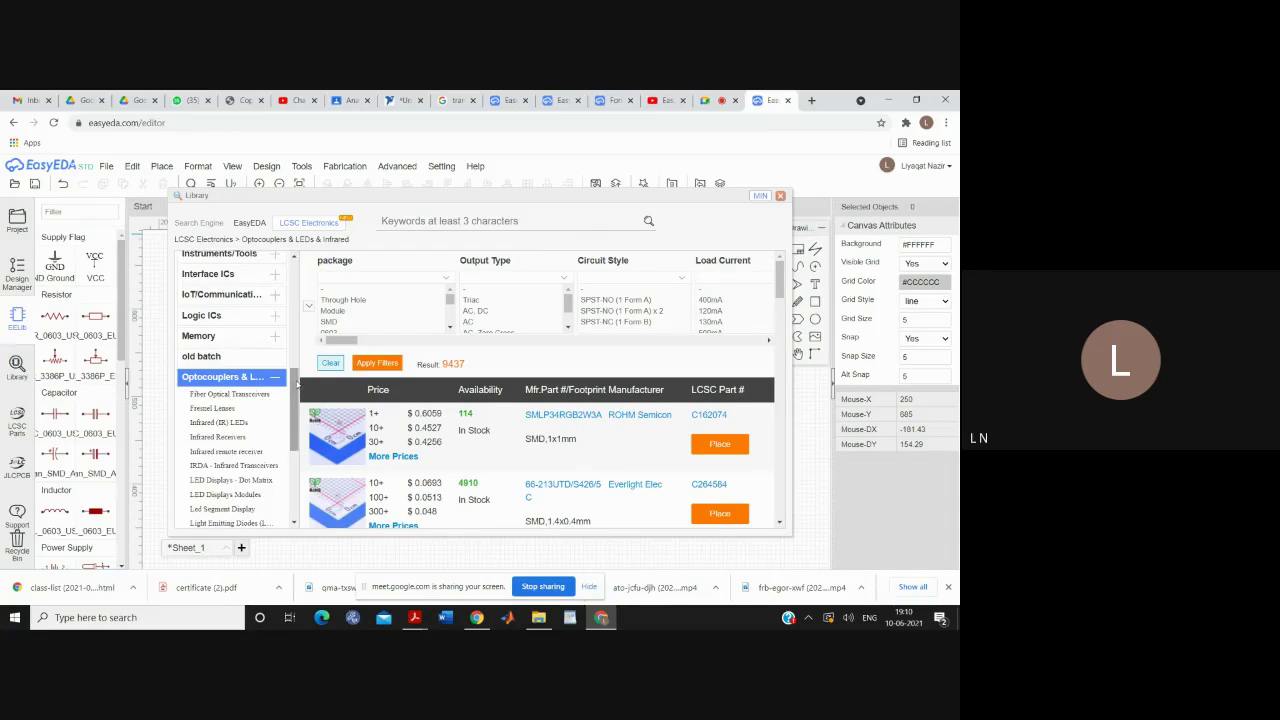
left_click_drag(296, 384, 294, 420)
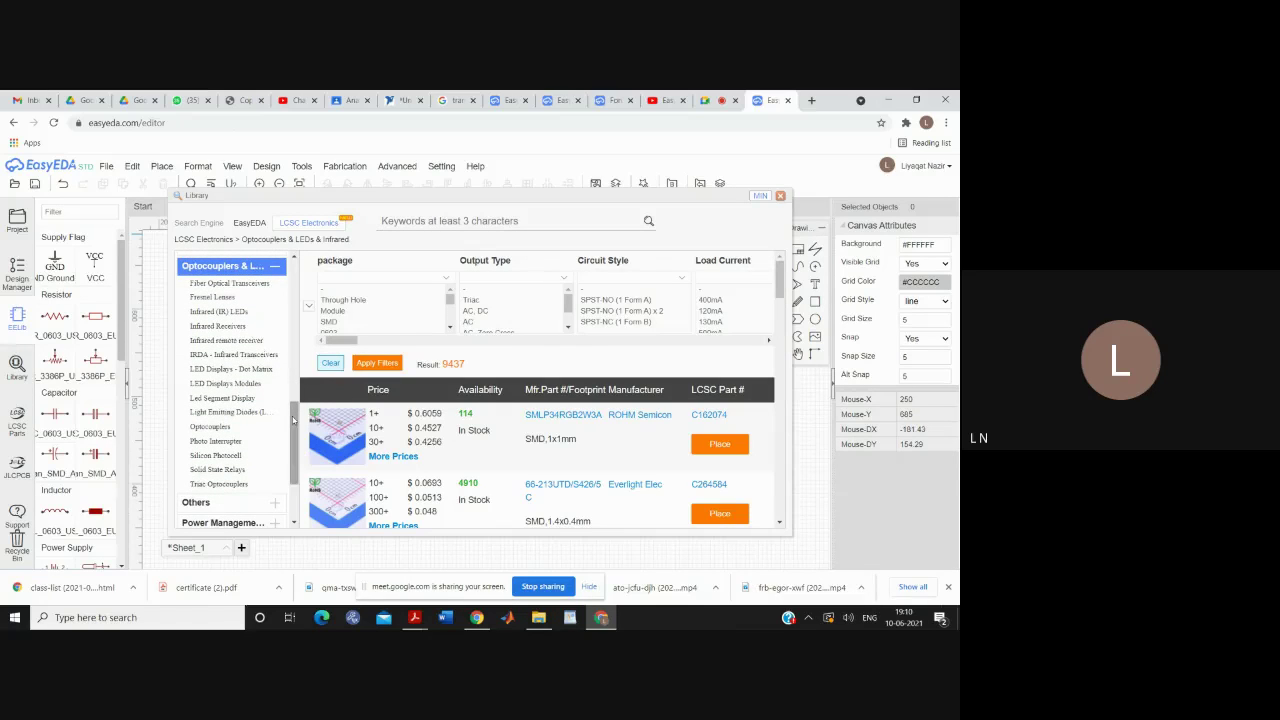
left_click(218, 413)
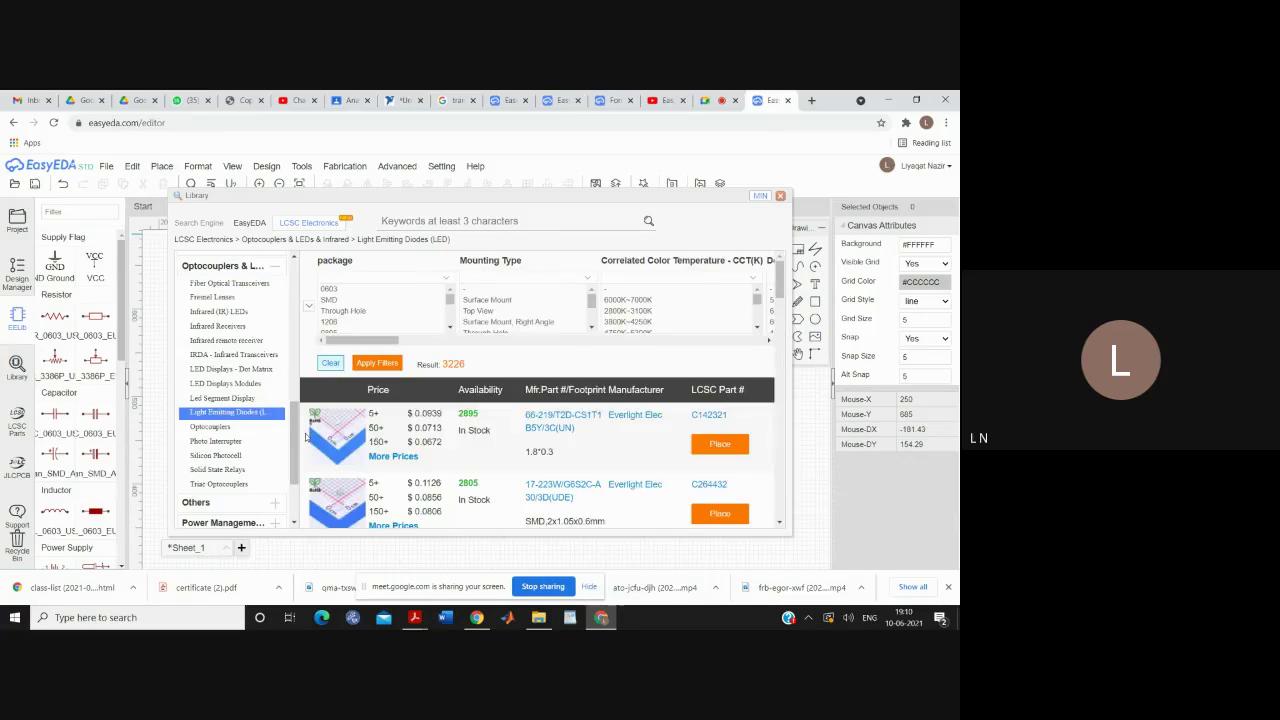
Look through the package filter options available for the light emitting diodes
scroll(295, 452, "up", 1)
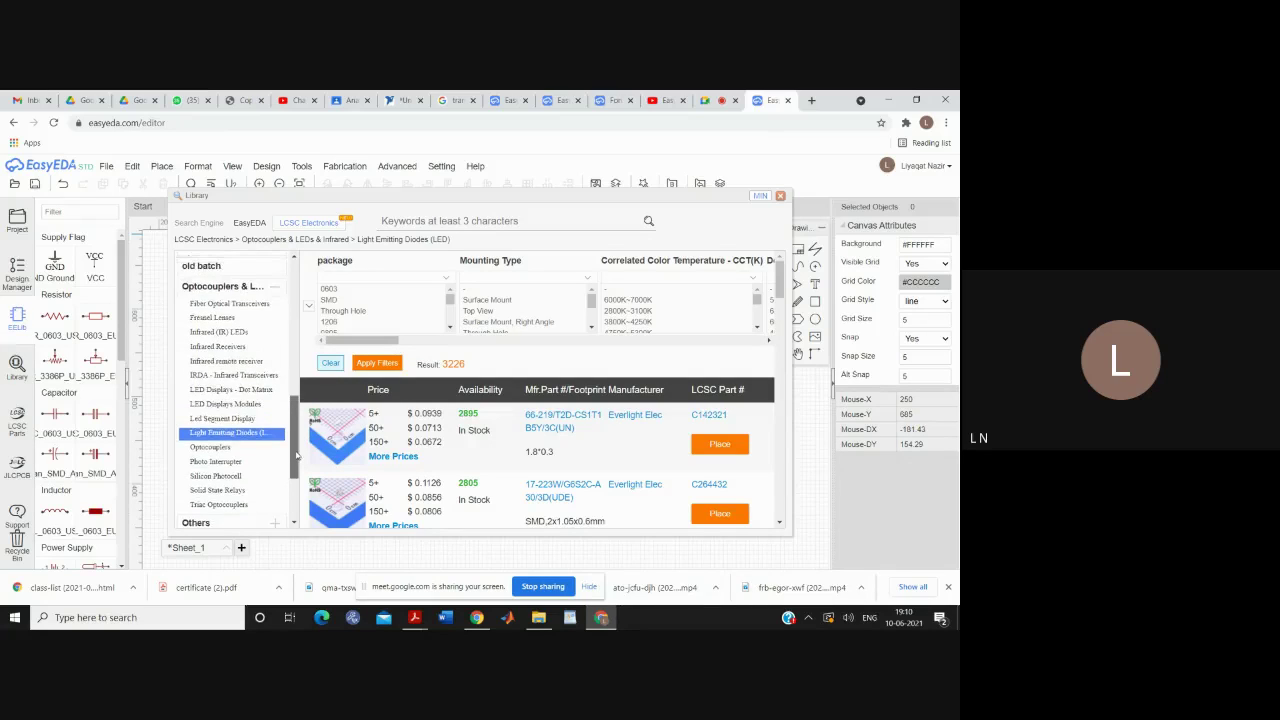
left_click_drag(295, 452, 295, 465)
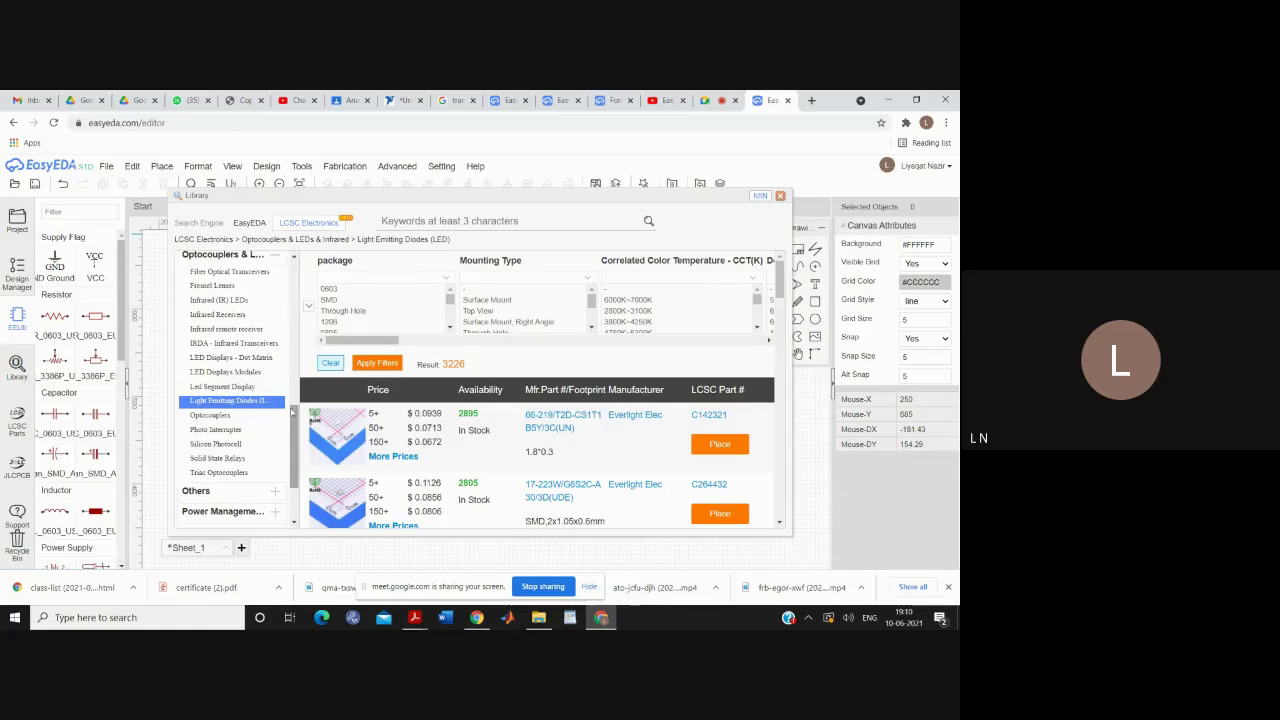
scroll(293, 410, "down", 1)
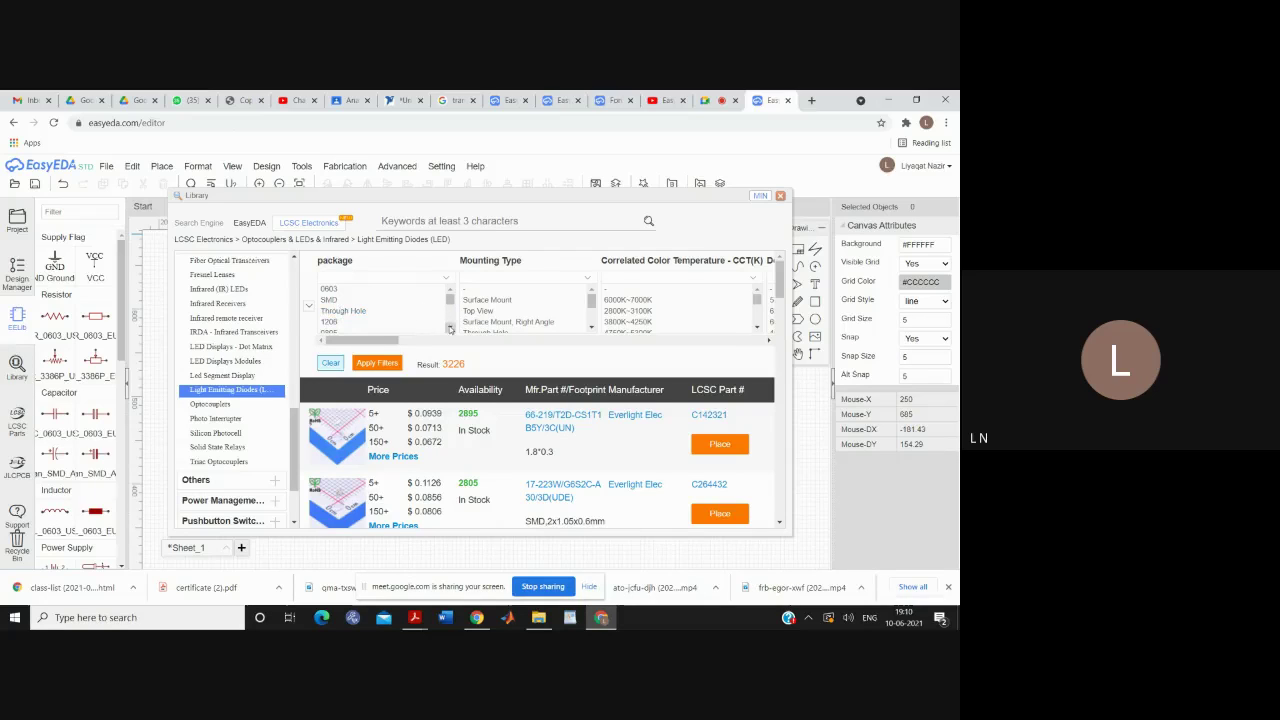
left_click(450, 328)
left_click(450, 328)
left_click(450, 329)
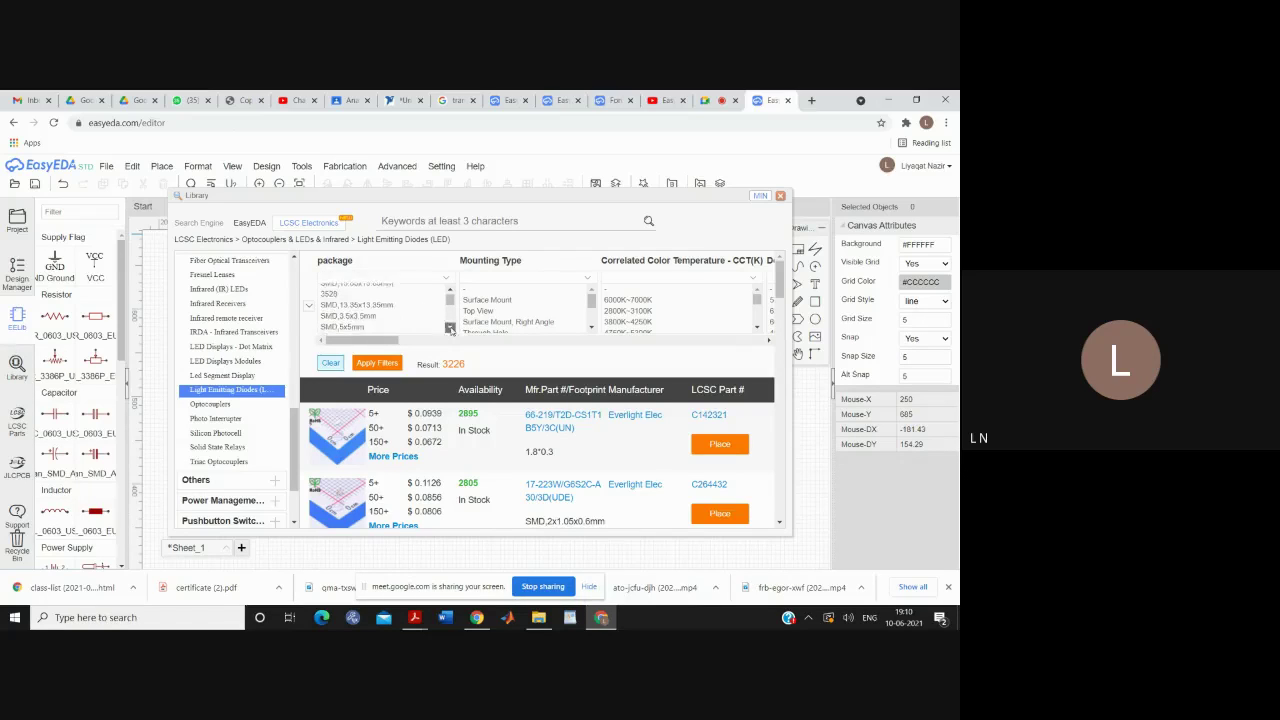
left_click(450, 329)
left_click(450, 329)
left_click(450, 329)
left_click(450, 329)
left_click(450, 329)
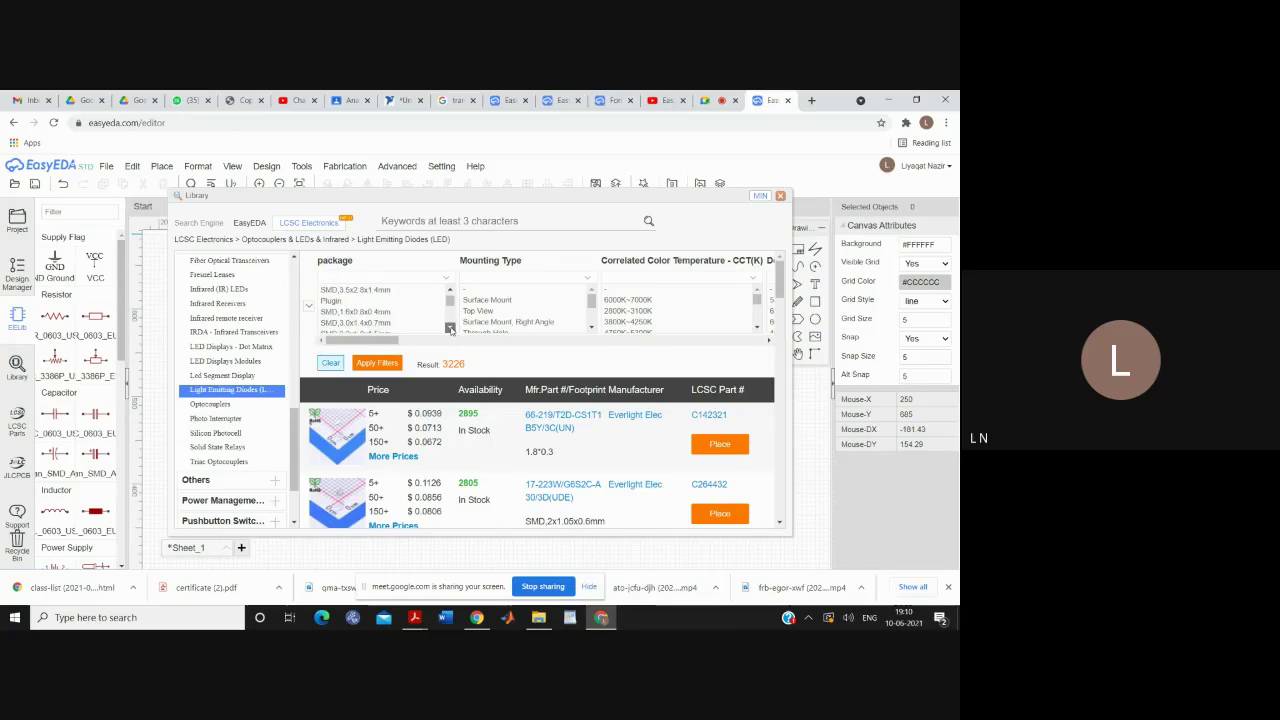
left_click(449, 289)
left_click(449, 289)
left_click(449, 289)
left_click(449, 289)
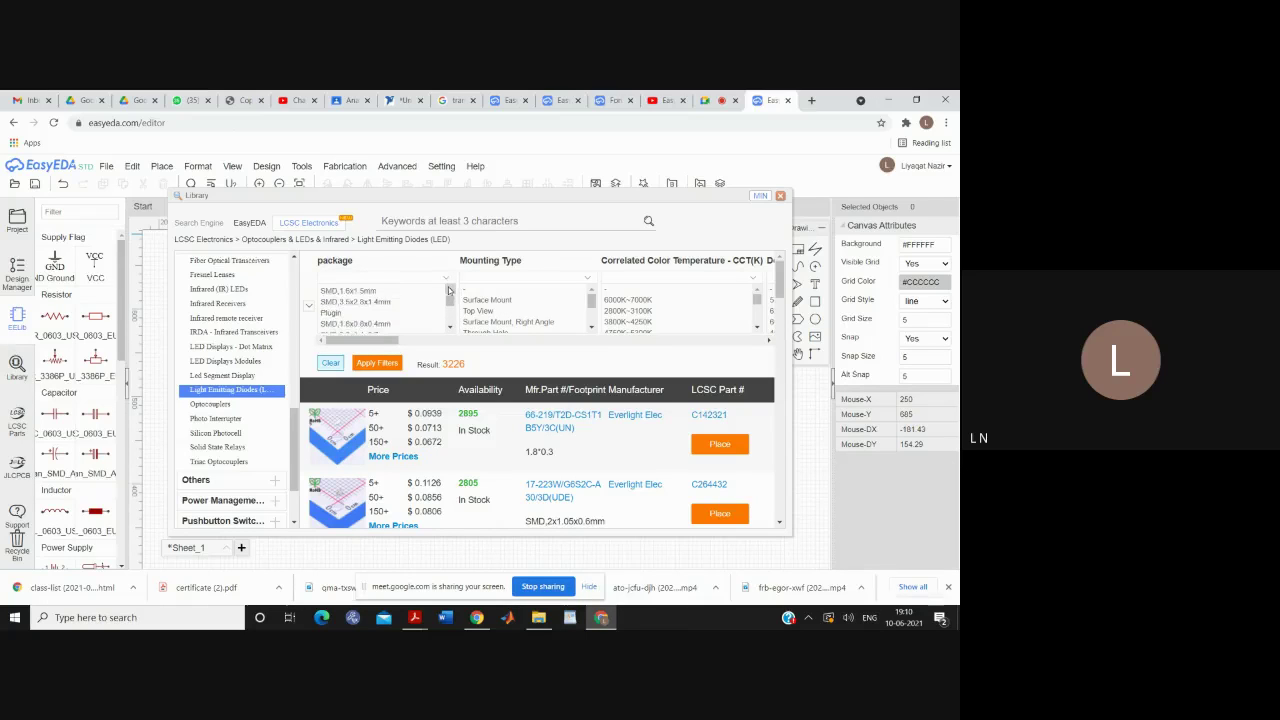
left_click(449, 289)
left_click(449, 289)
left_click(449, 289)
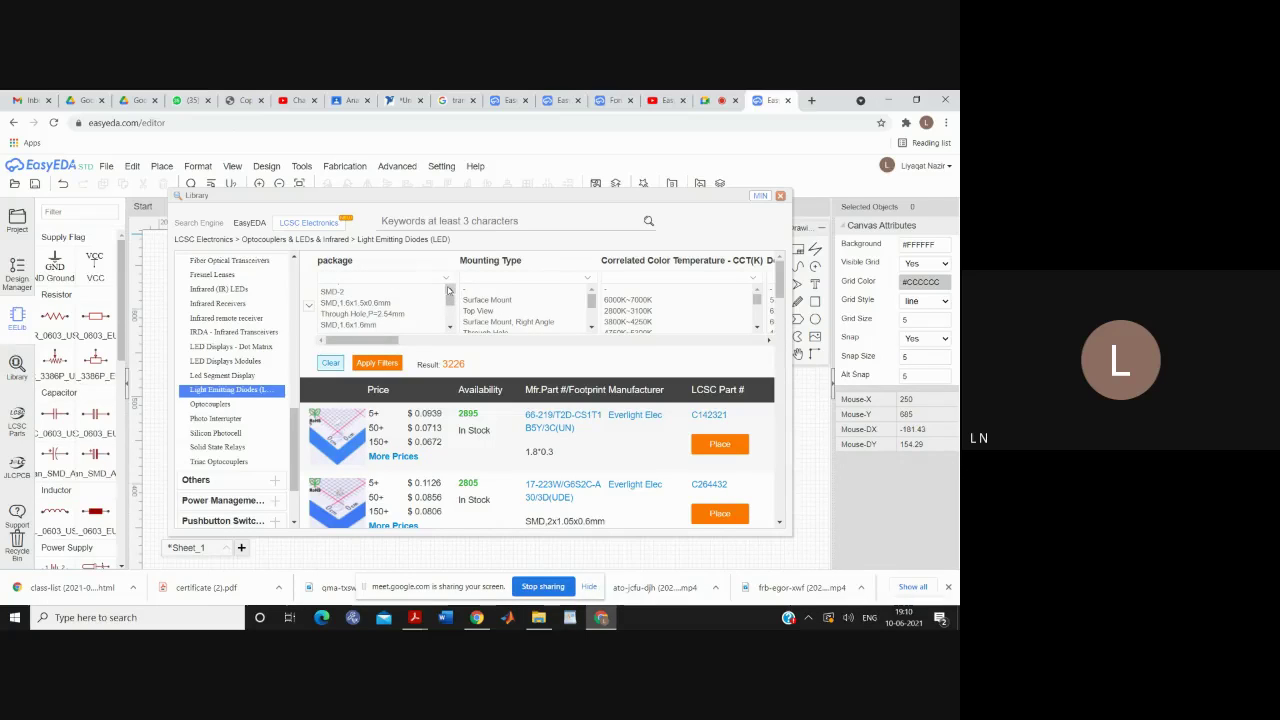
Filter the light emitting diodes to the Through Hole package
mouse_move(449, 299)
left_mouse_down()
mouse_move(450, 322)
mouse_move(449, 298)
left_mouse_up()
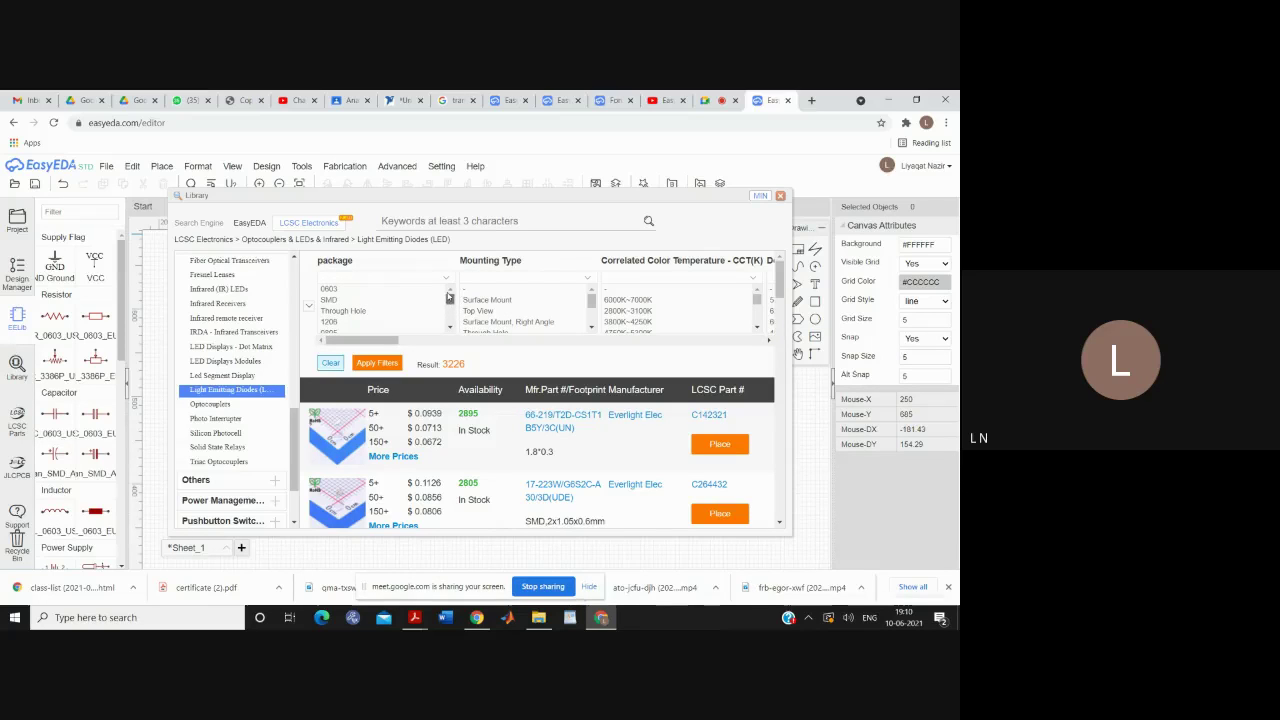
left_click(354, 312)
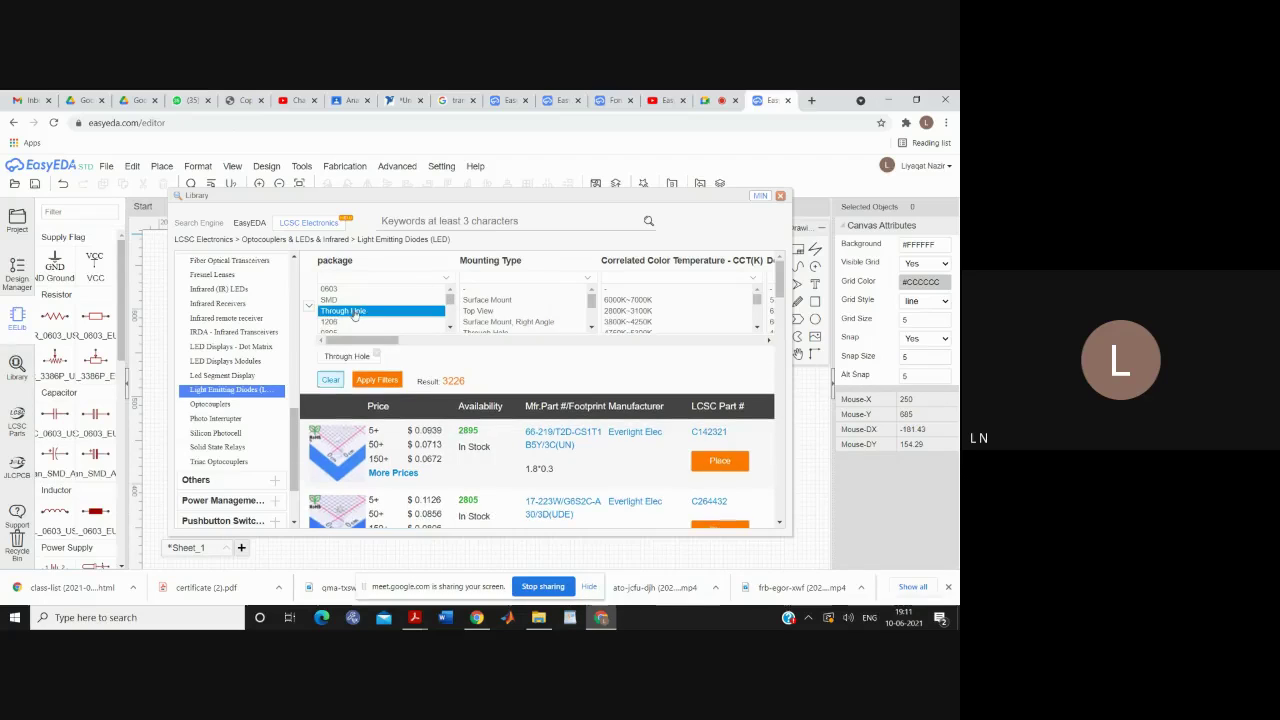
left_click(377, 381)
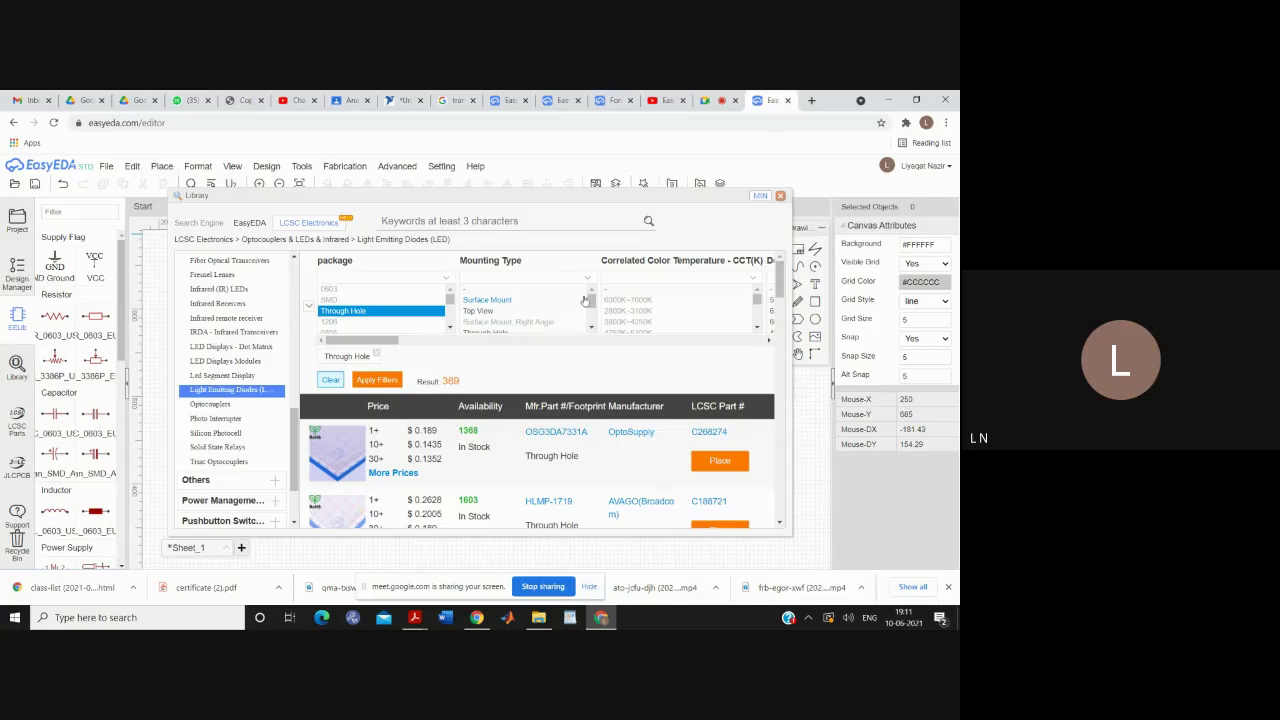
Try the Through Hole mounting type as an additional LED filter, and remove it again
left_click_drag(593, 302, 592, 307)
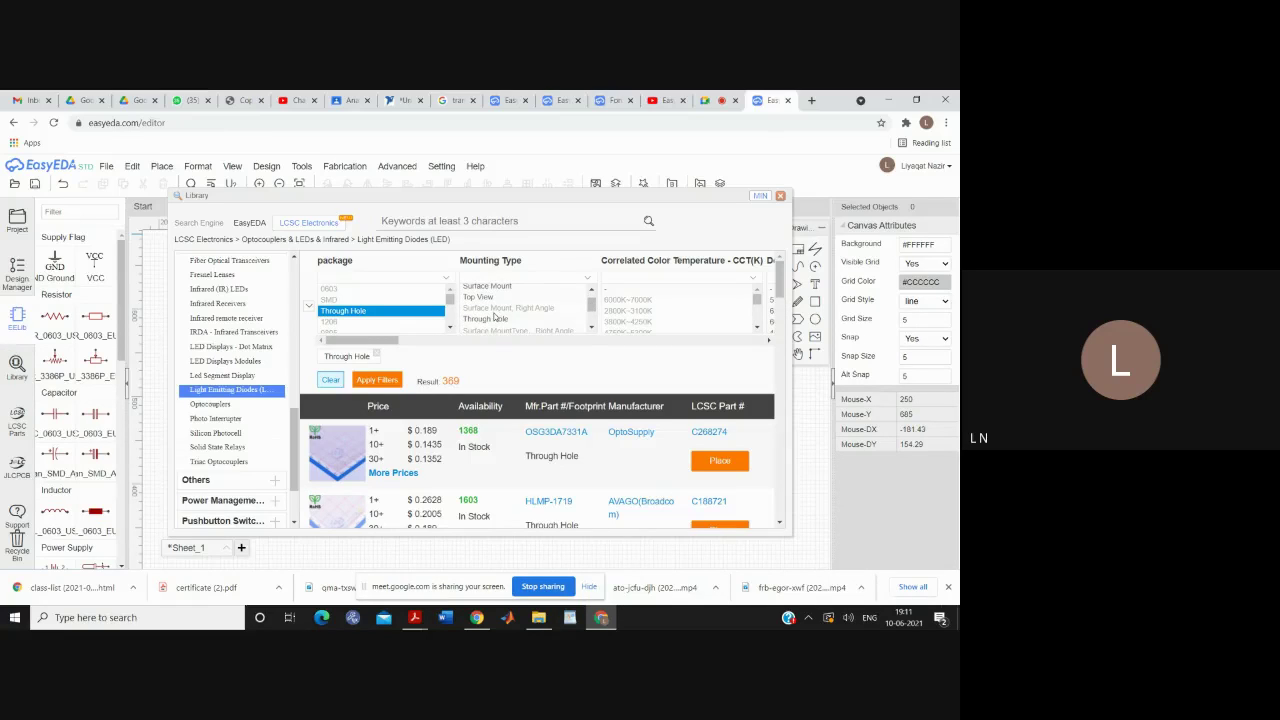
left_click(488, 319)
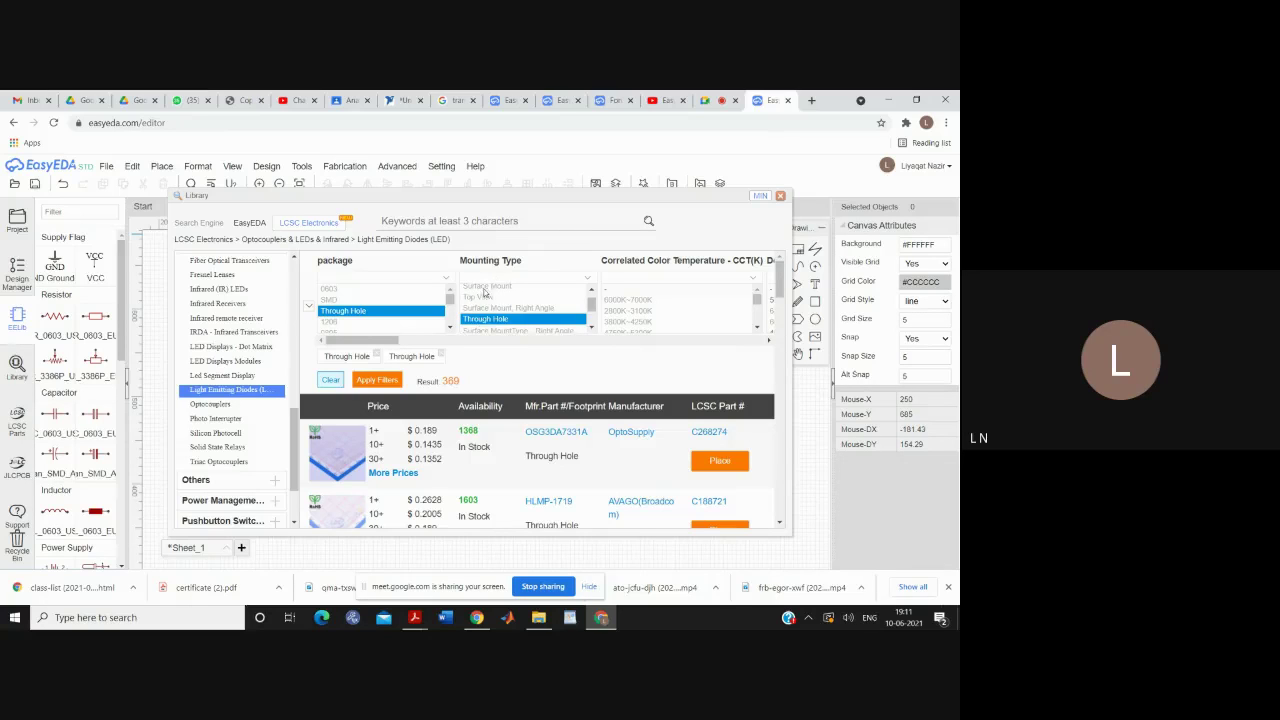
left_click(370, 381)
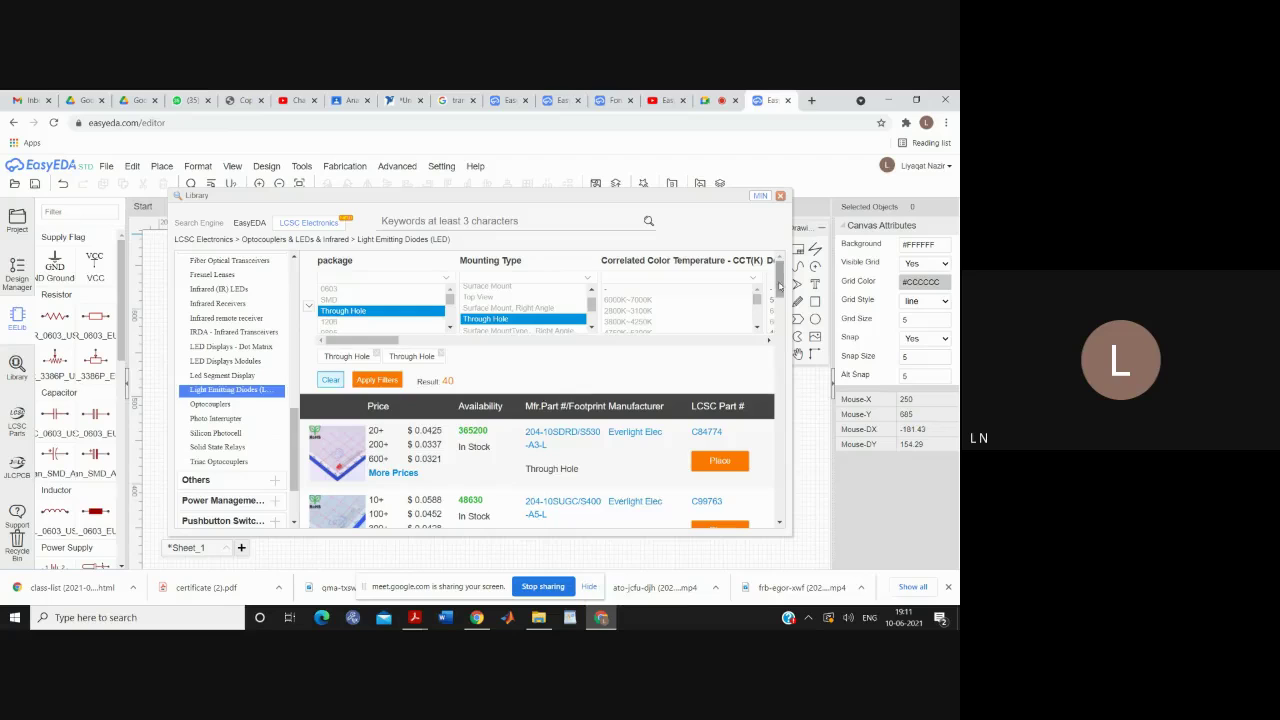
left_click_drag(780, 284, 779, 285)
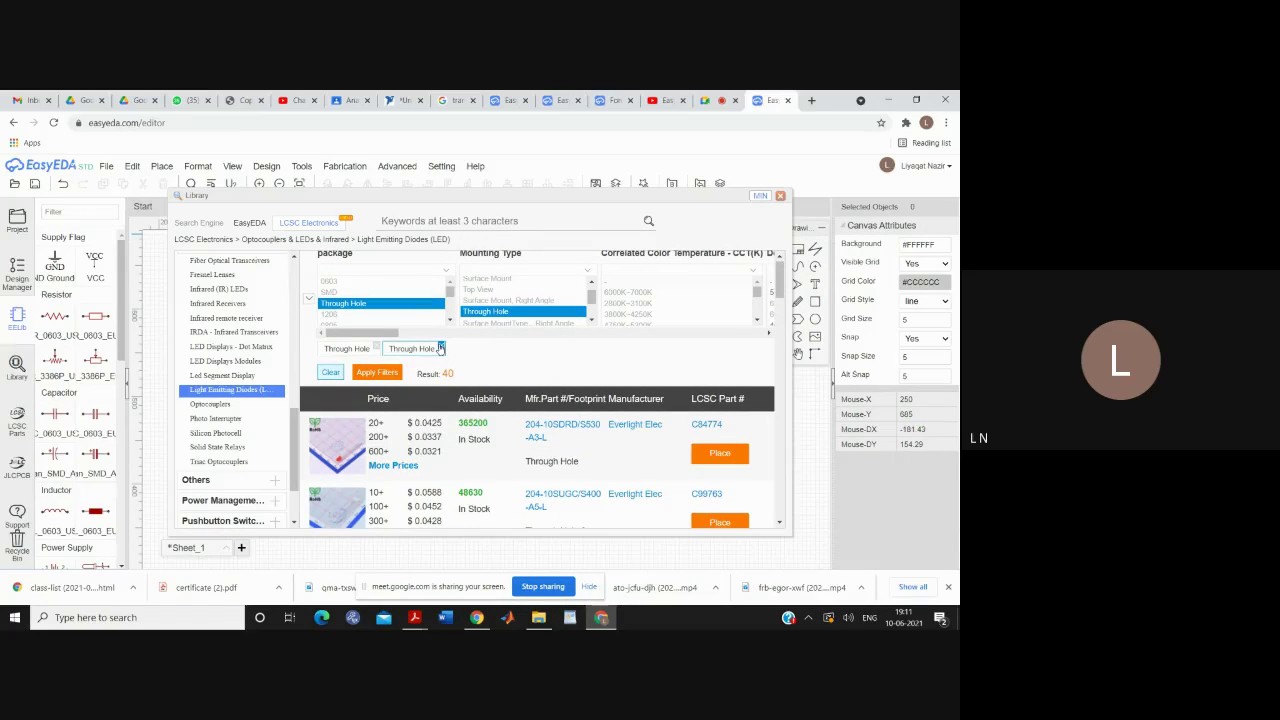
left_click(441, 347)
Filter the through-hole LEDs by the Top View mounting type and browse the matching parts
left_click(478, 290)
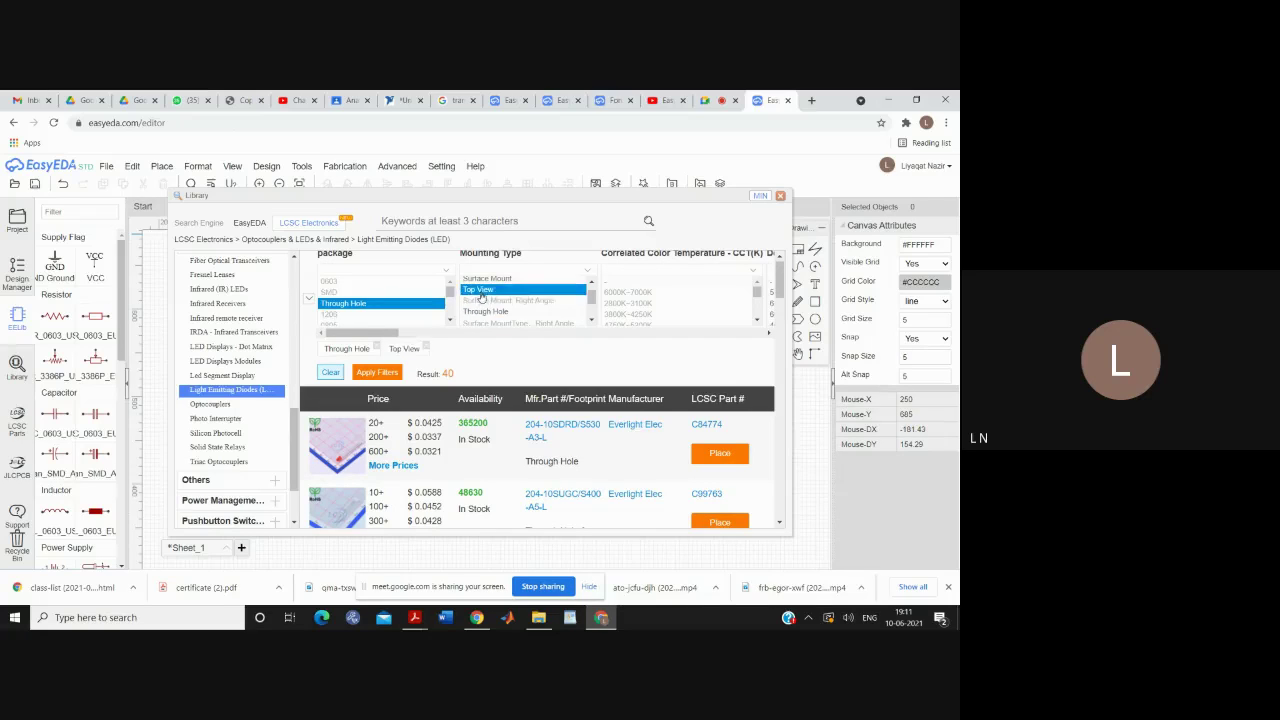
left_click(378, 373)
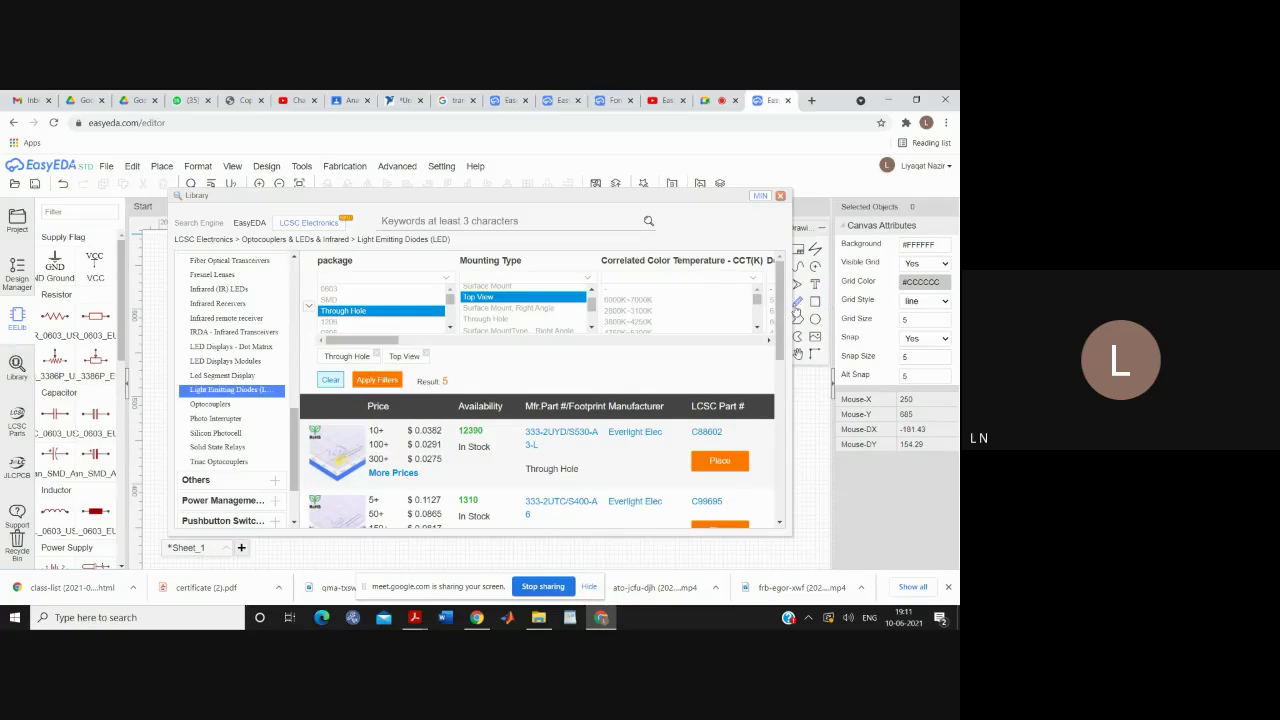
left_click_drag(781, 330, 784, 385)
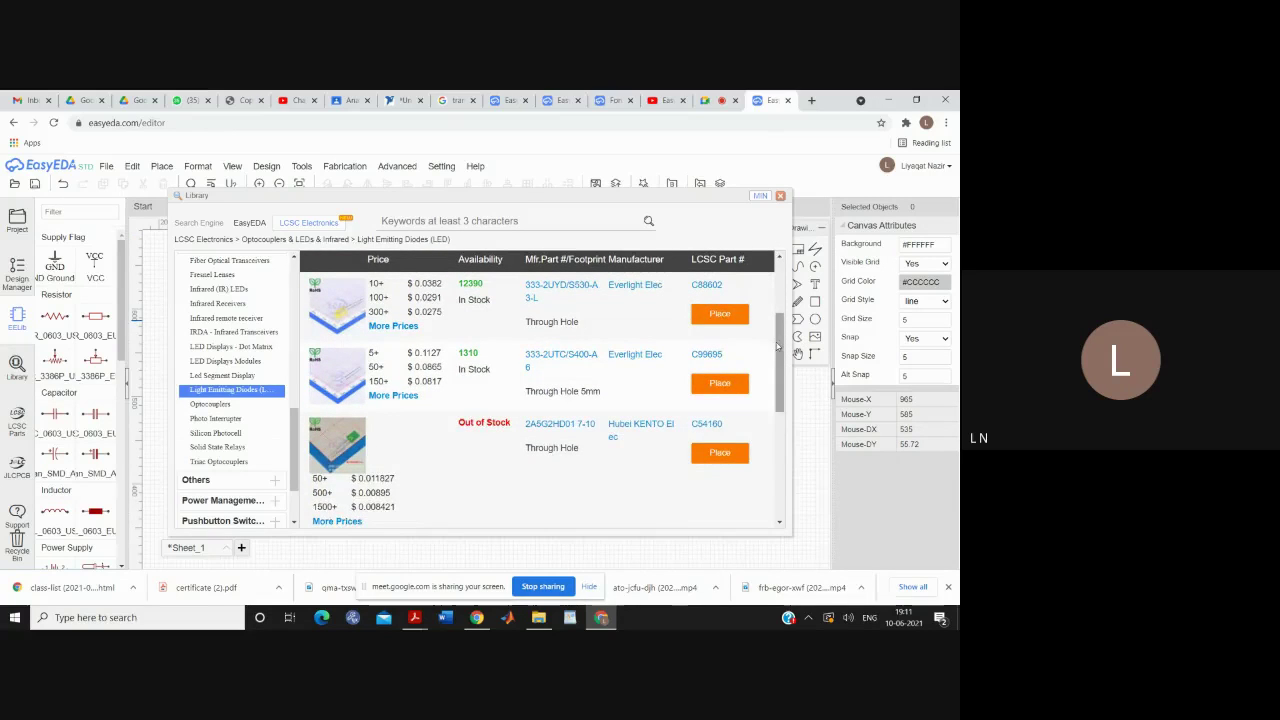
scroll(540, 400, "up", 1)
Place the Everlight Elec LED C88602 on Sheet_1, level with resistor R1 and to its right
mouse_move(343, 363)
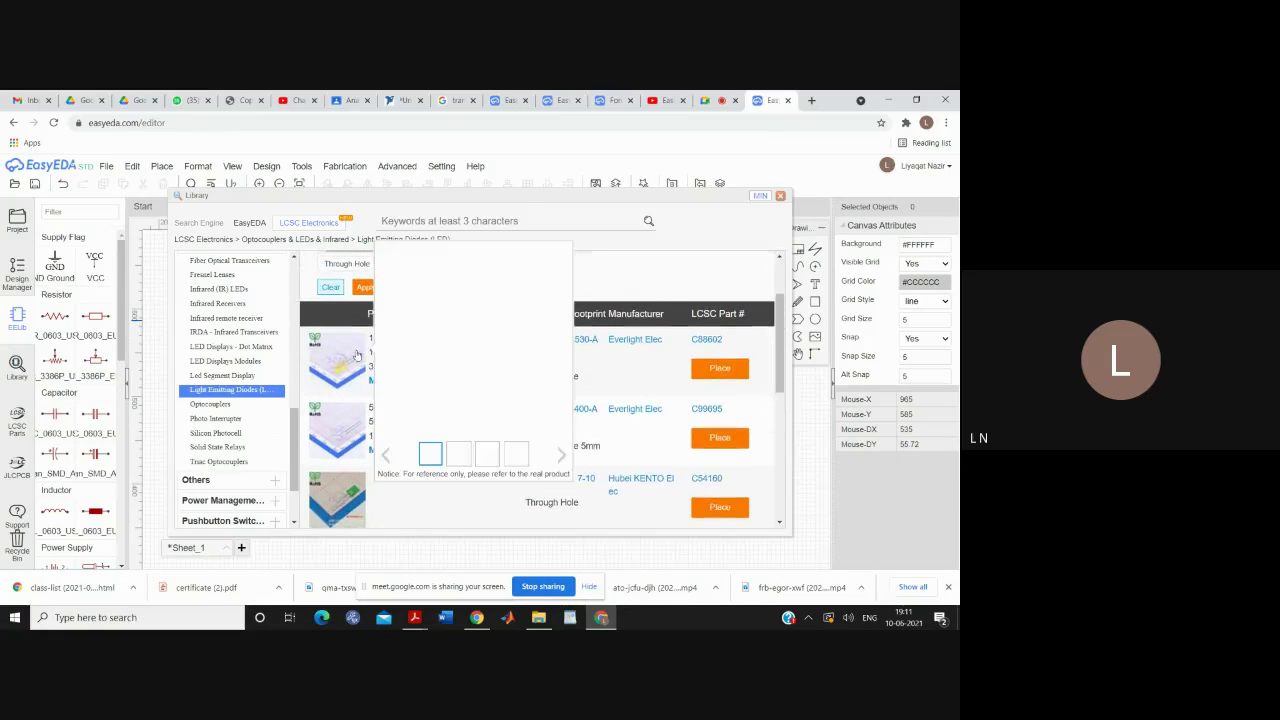
left_click(711, 374)
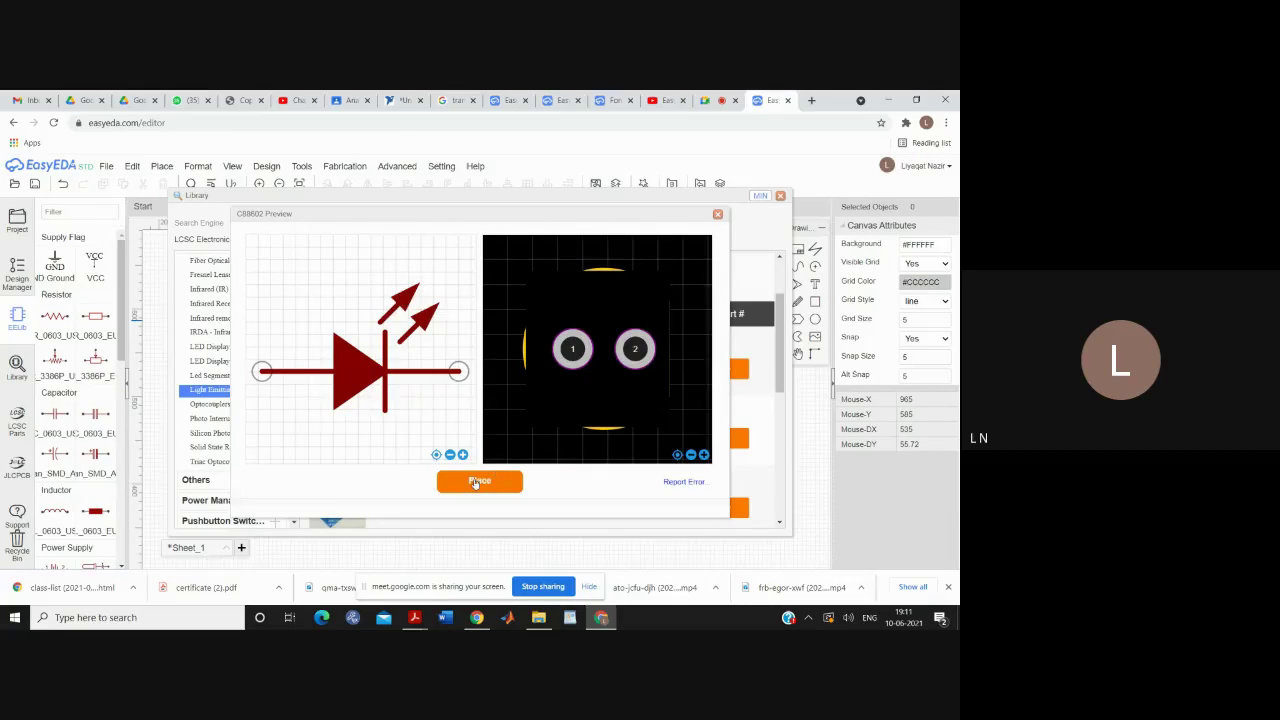
left_click(479, 482)
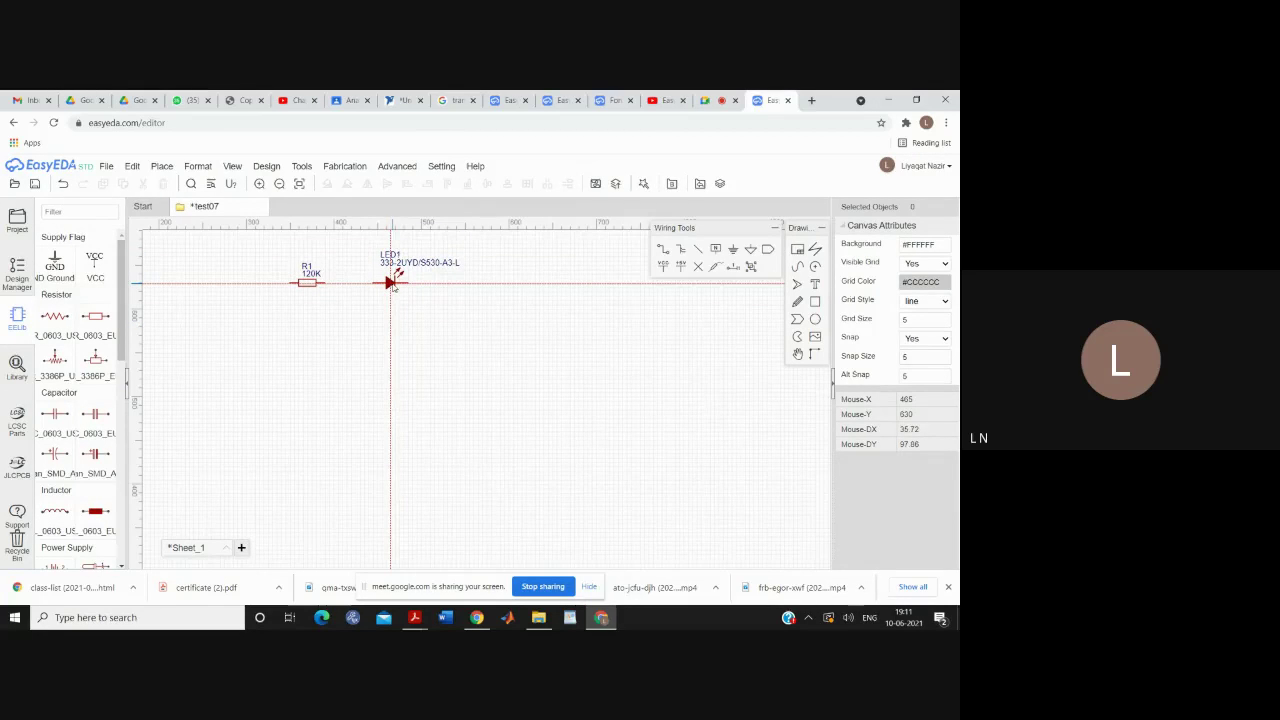
left_click(392, 283)
key("Escape")
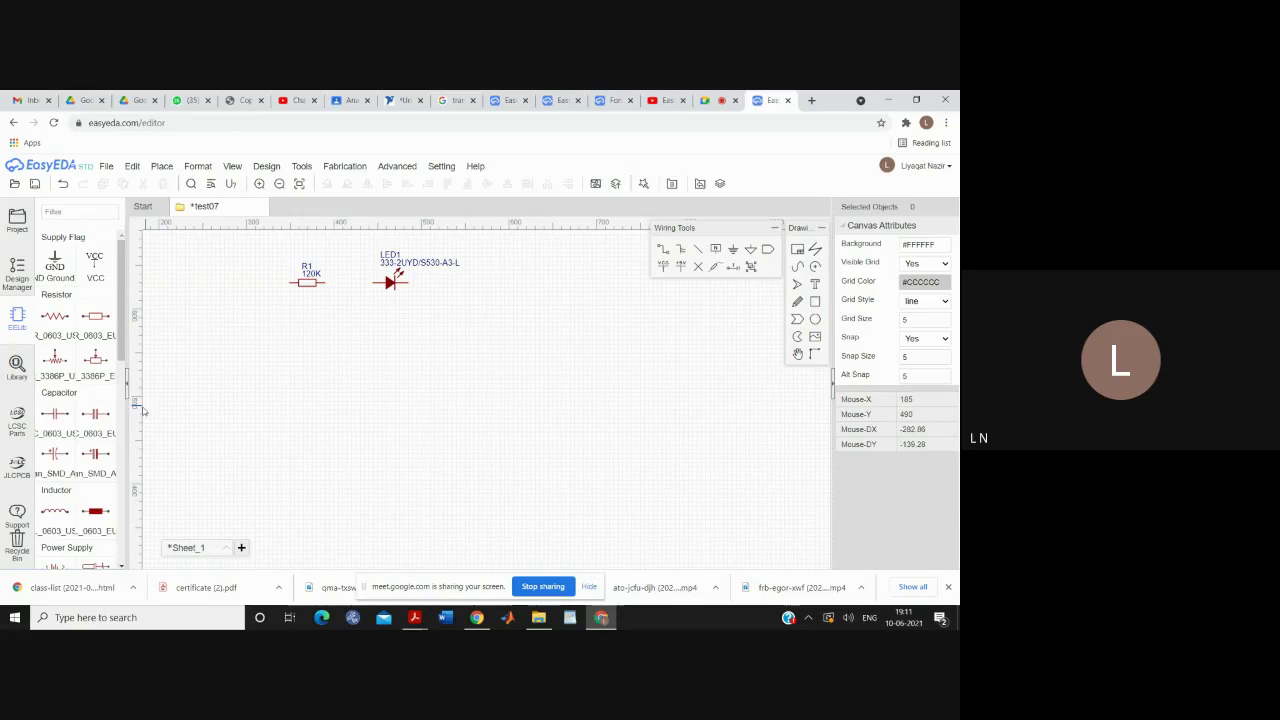
Place a CR1220-2 battery from the Power Supply parts on Sheet_1, below resistor R1
left_click_drag(122, 343, 123, 401)
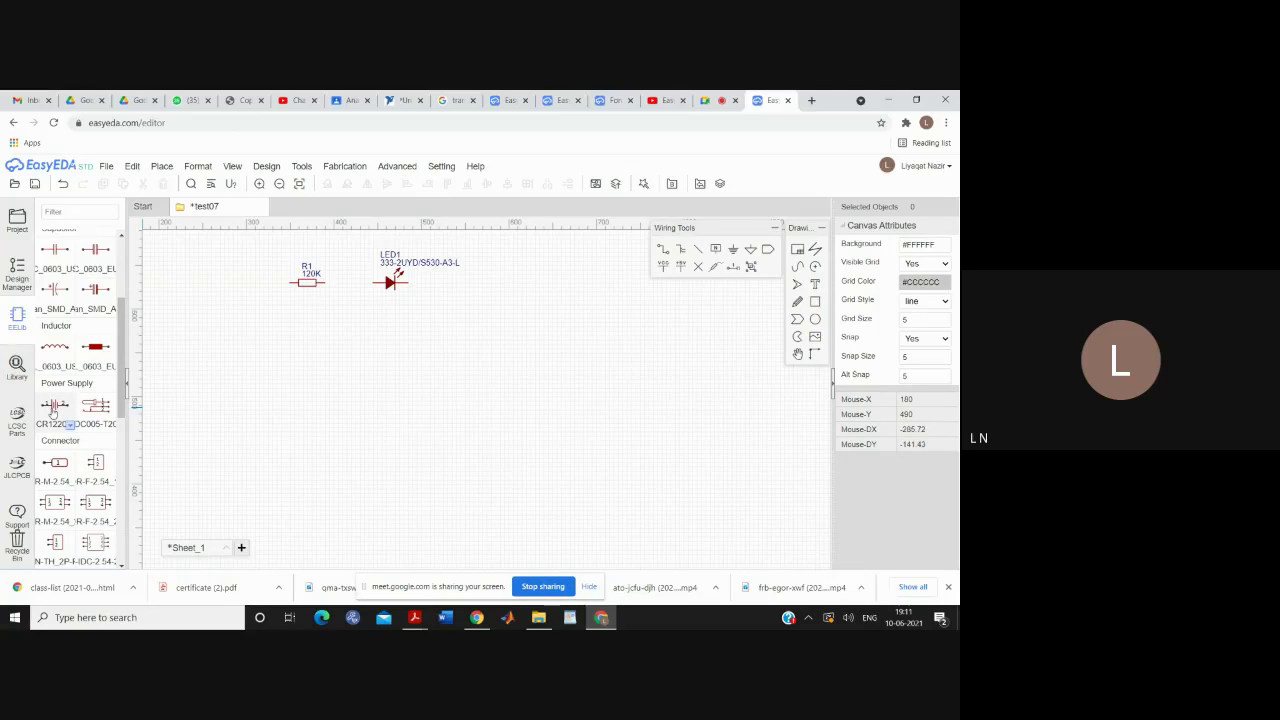
left_click(55, 408)
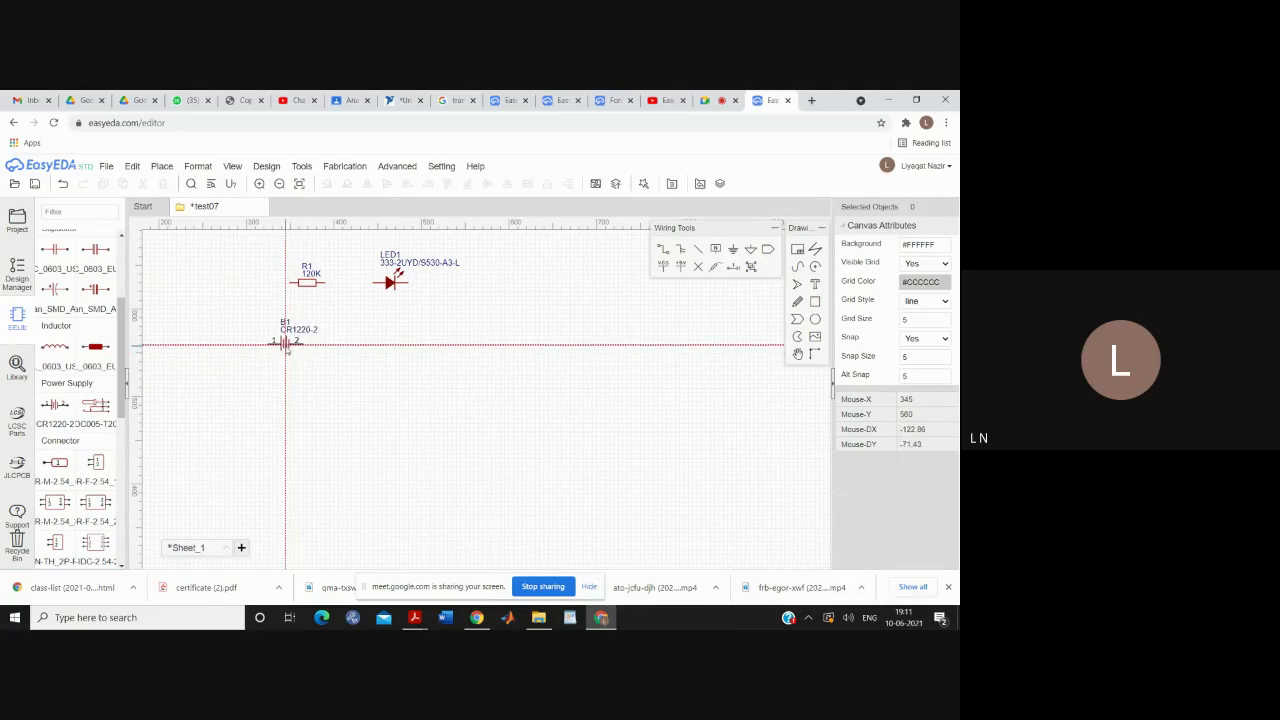
left_click(286, 342)
key("Escape")
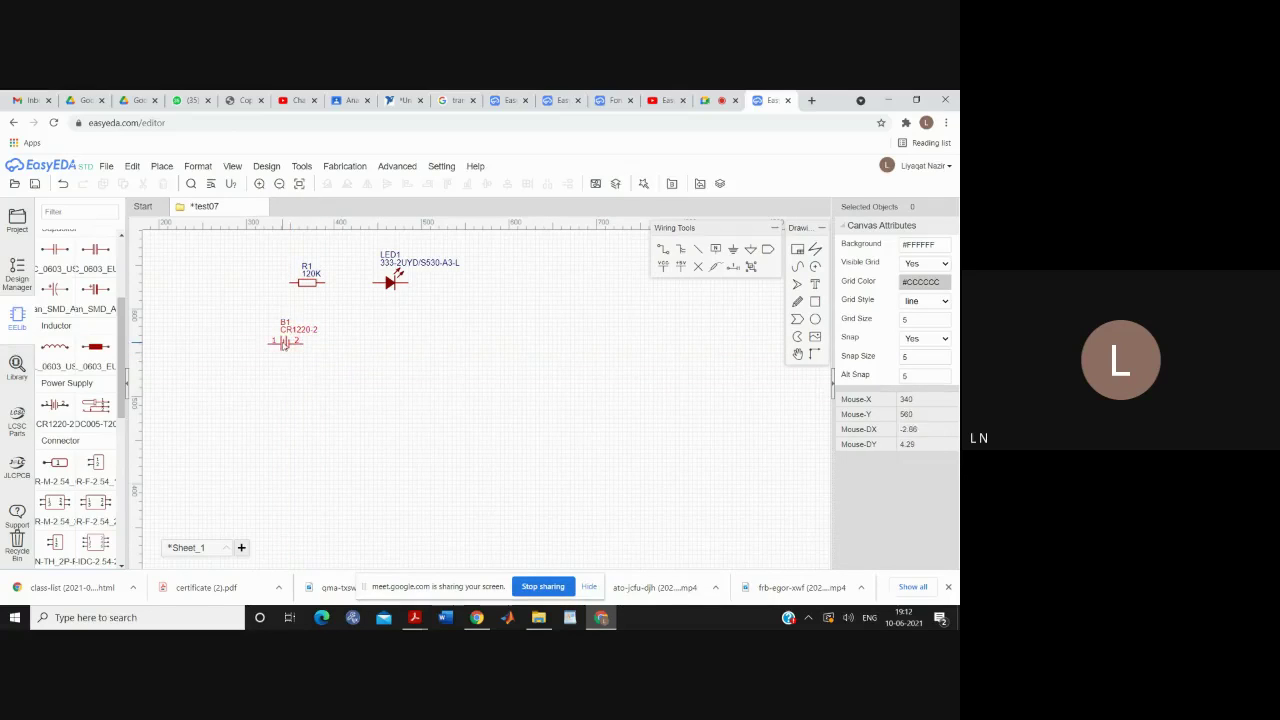
Rotate battery B1 clockwise to stand vertically with pin 1 up, and shift it slightly left of resistor R1
left_click(284, 345)
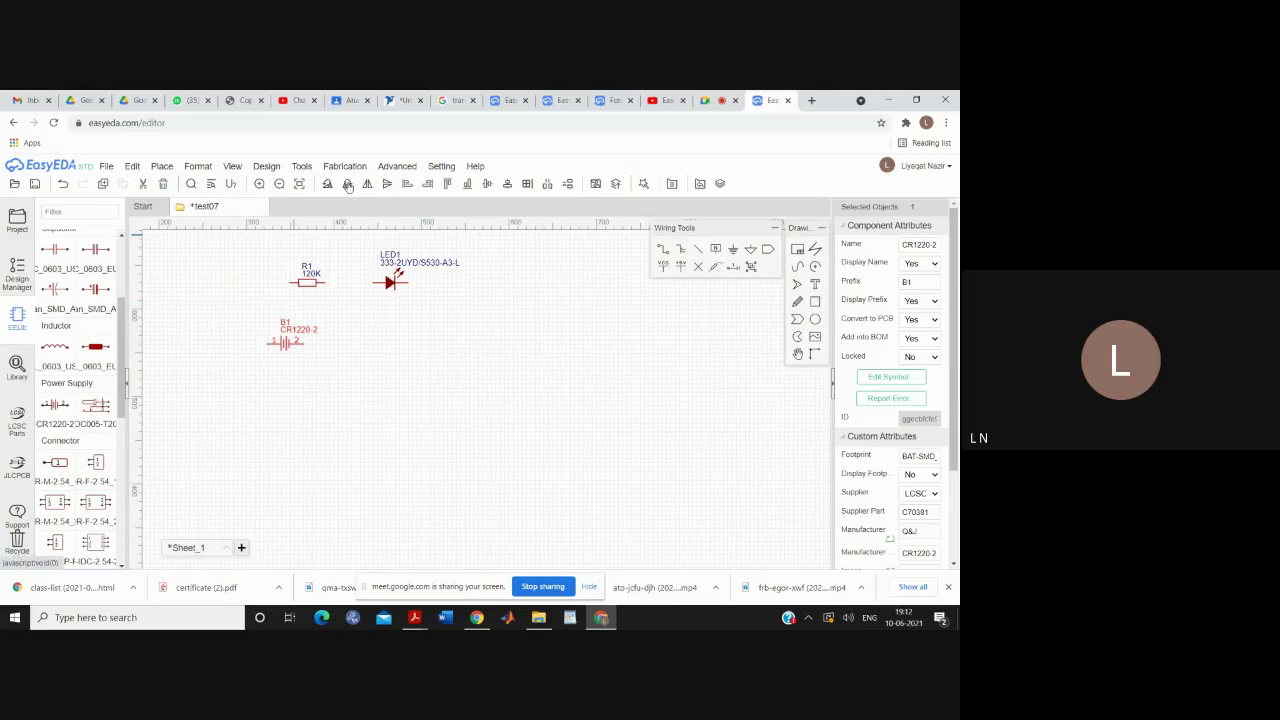
left_click(348, 184)
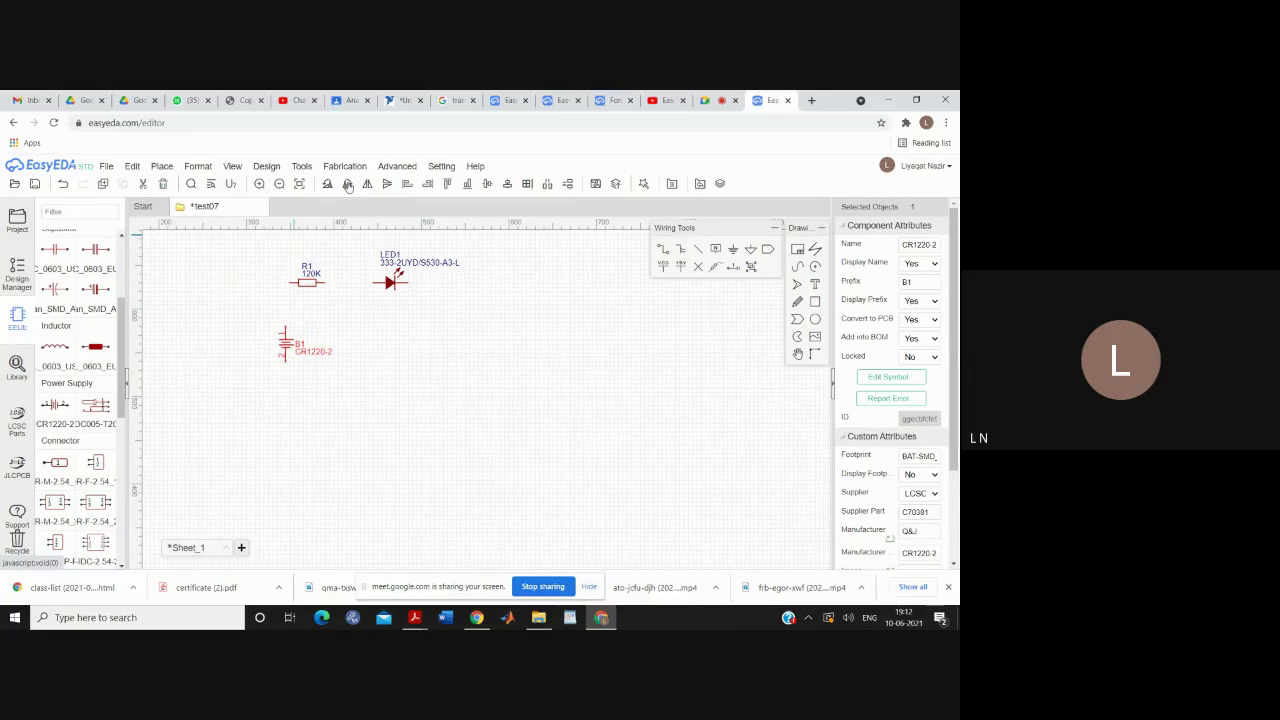
left_click(383, 371)
left_click_drag(290, 344, 277, 343)
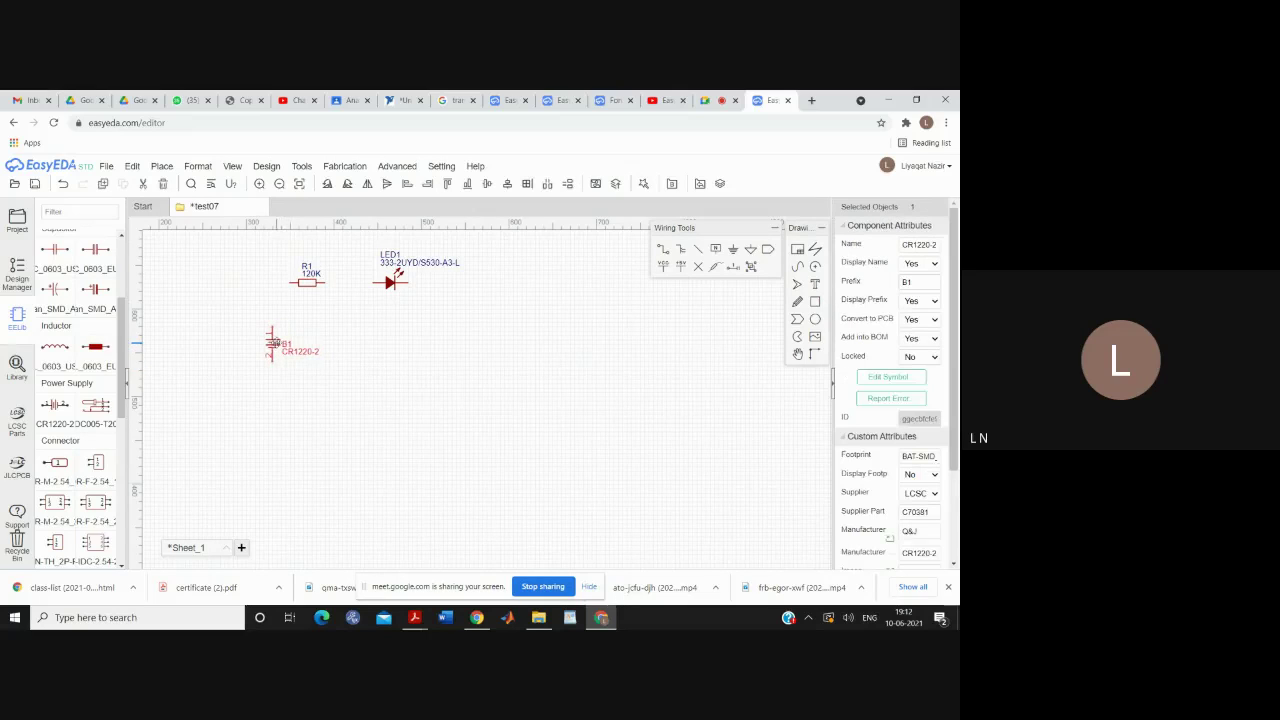
left_click(397, 328)
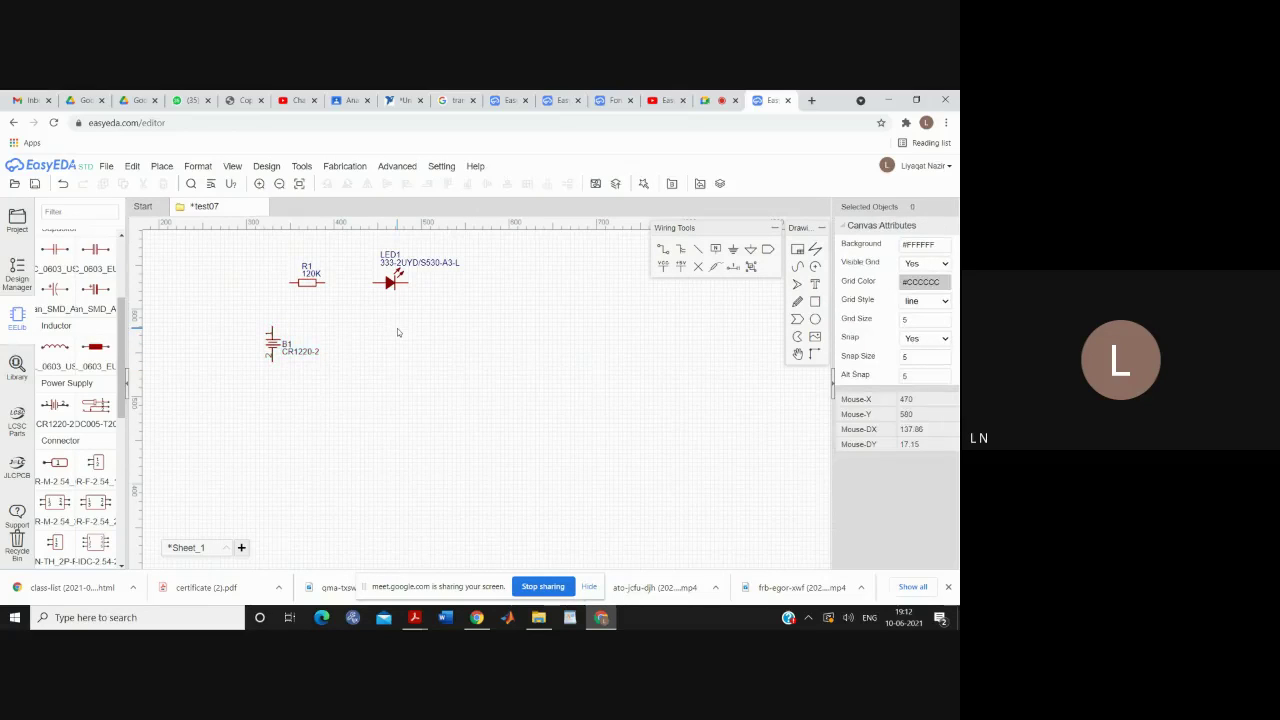
Wire battery pin 1 through R1 and LED1 and back to battery pin 2 as a closed rectangular loop
left_click(662, 249)
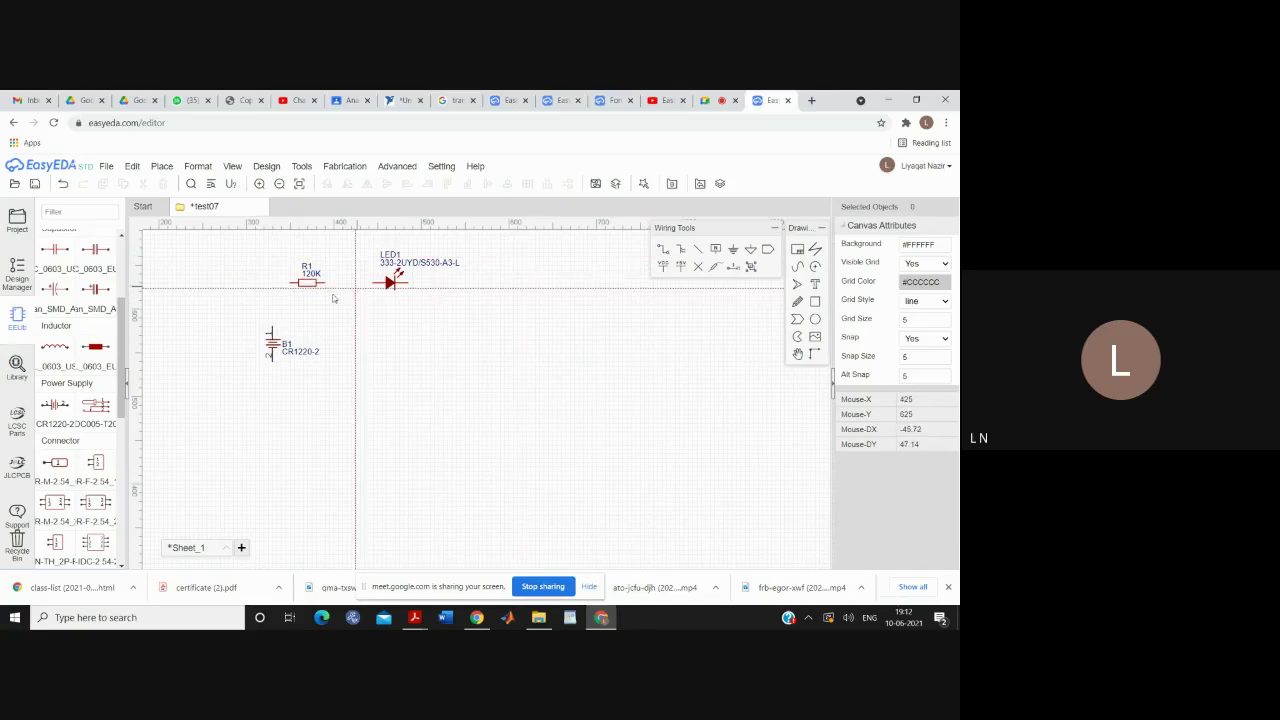
left_click(270, 328)
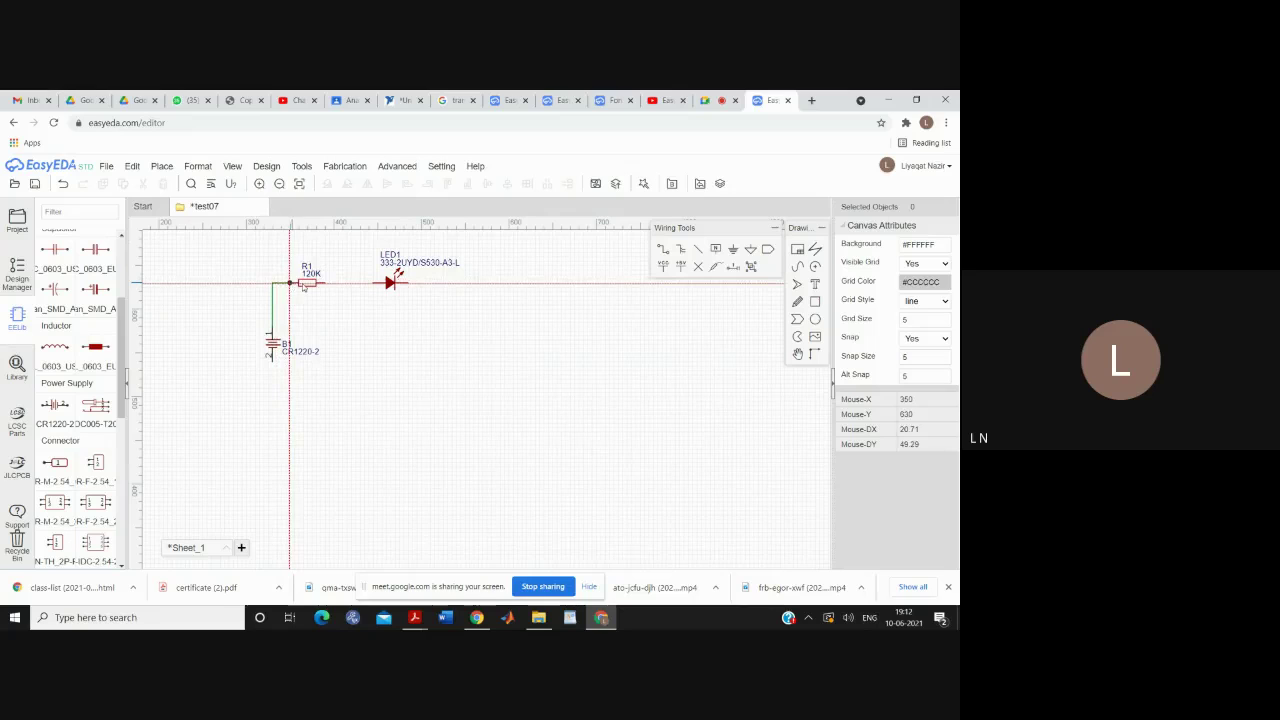
left_click(318, 284)
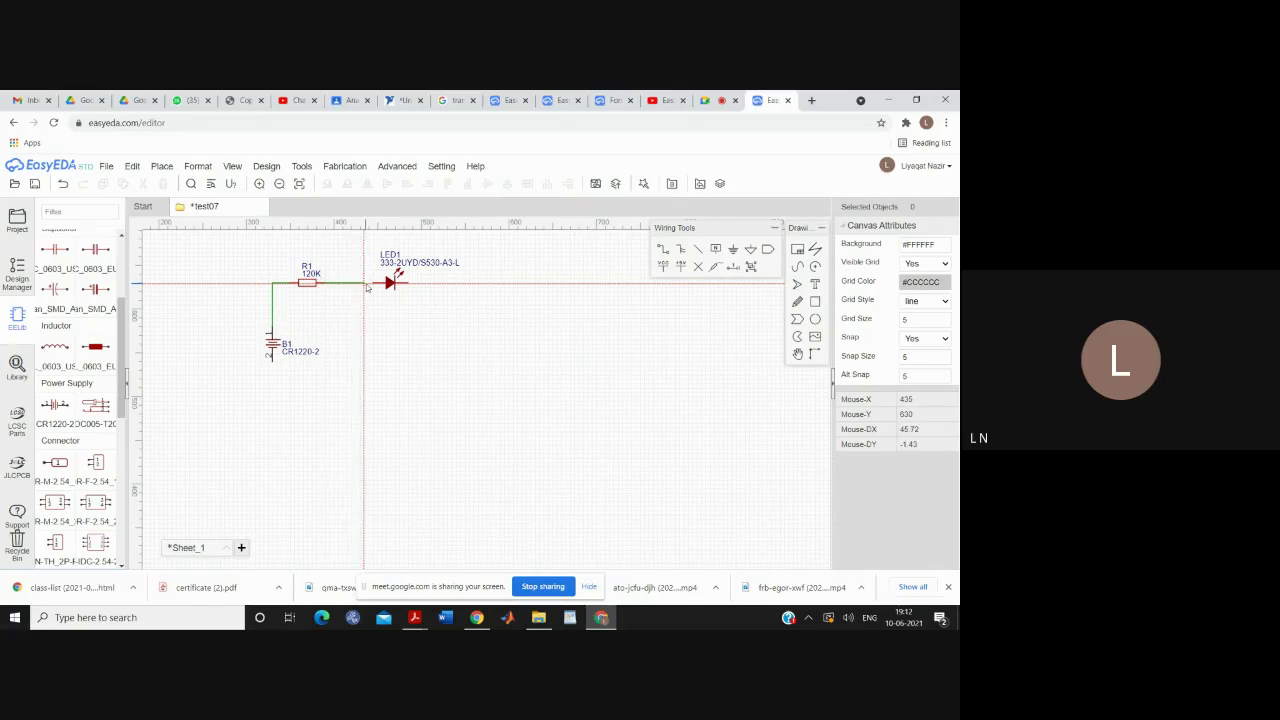
left_click(384, 284)
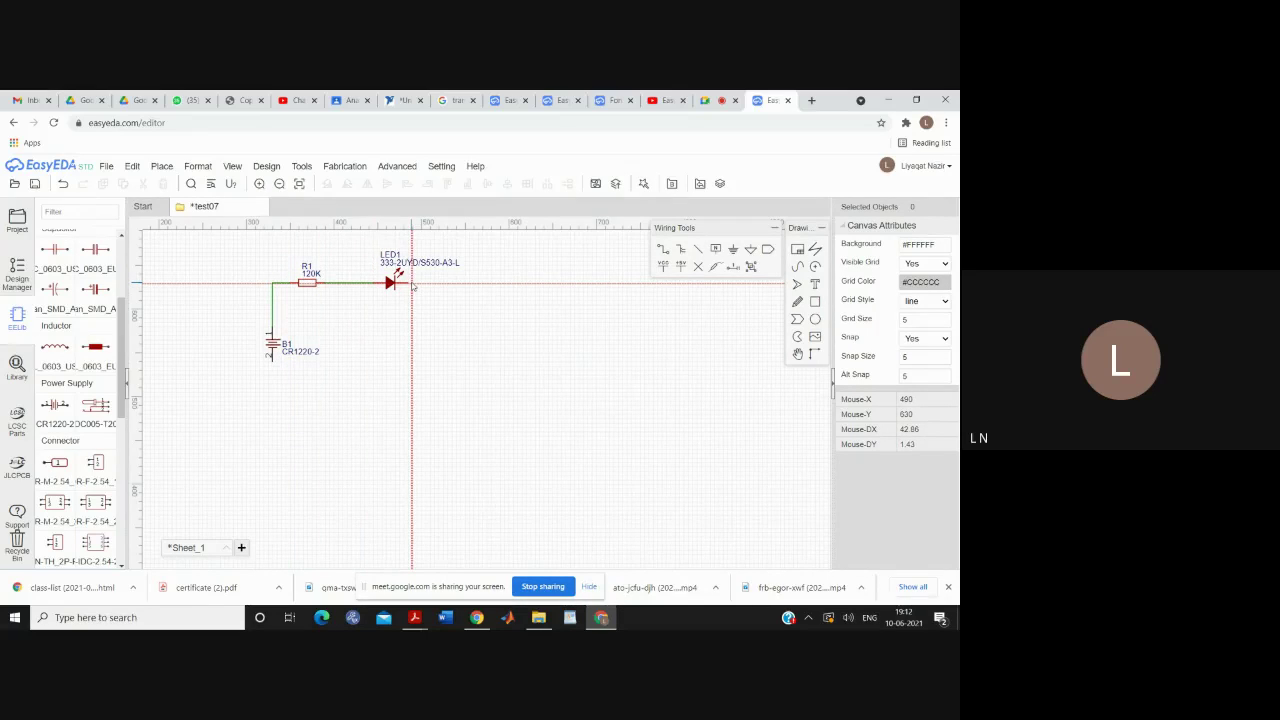
left_click(408, 284)
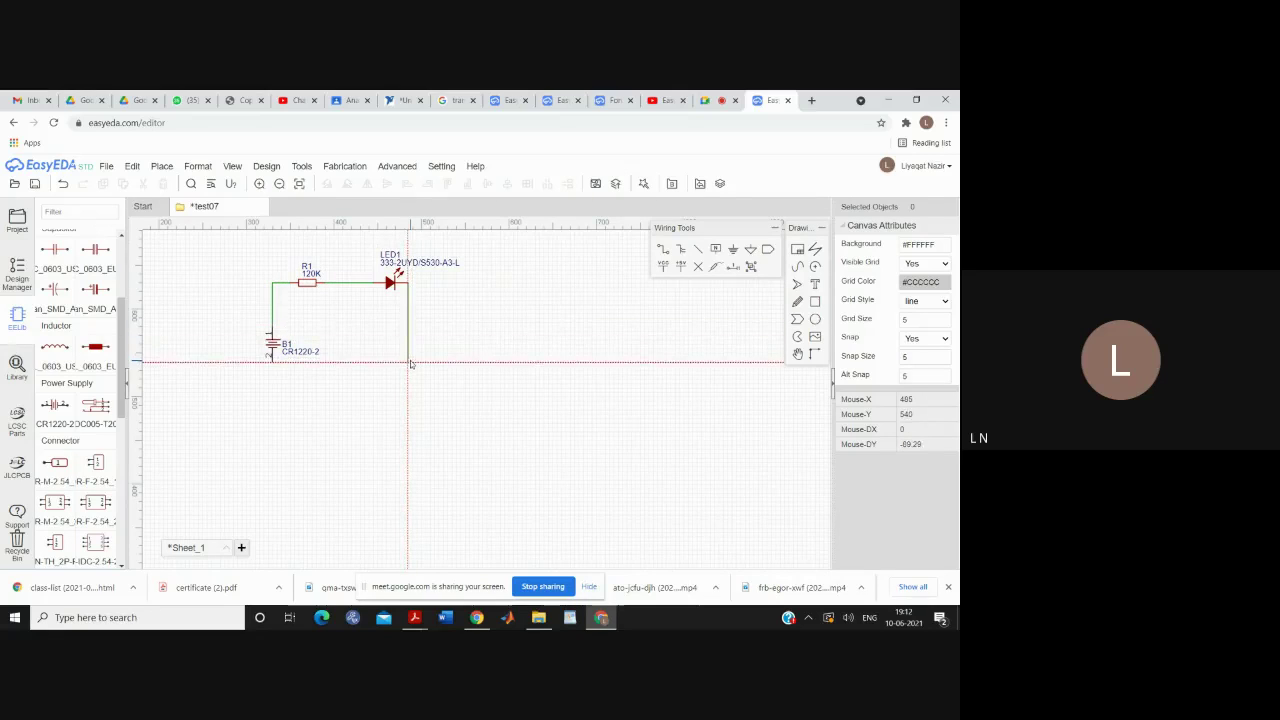
left_click(272, 362)
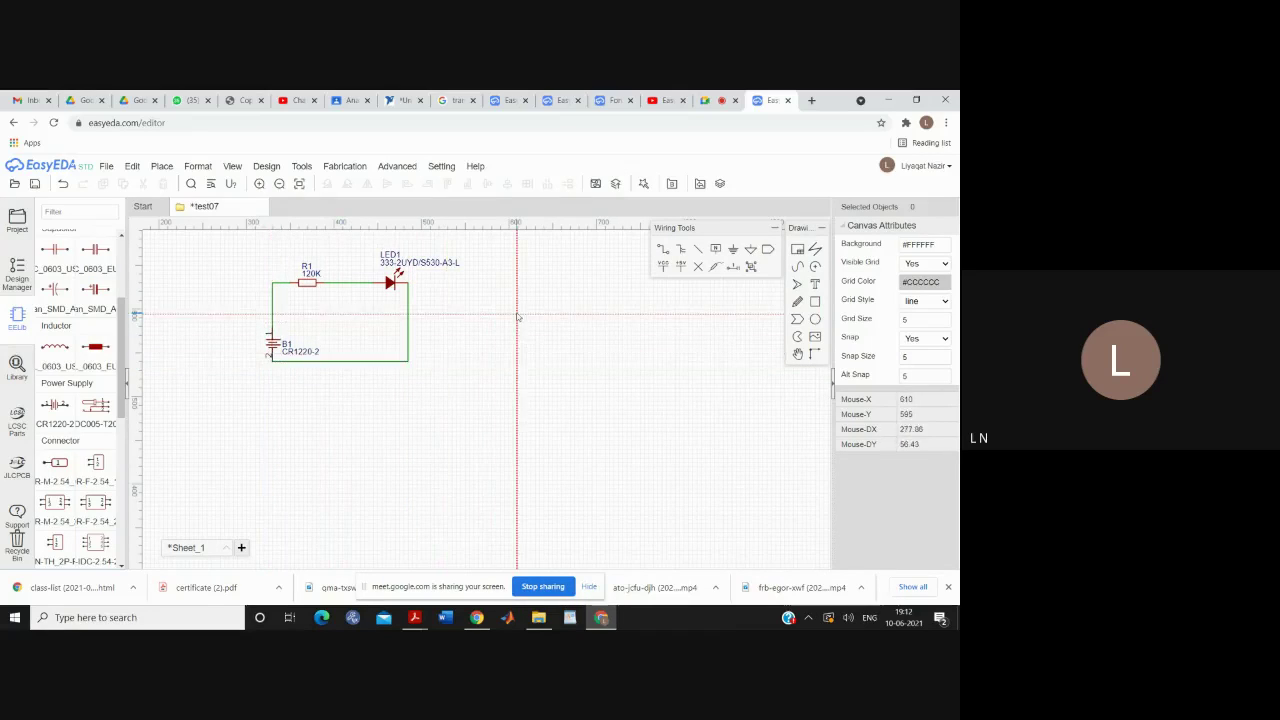
key("Escape")
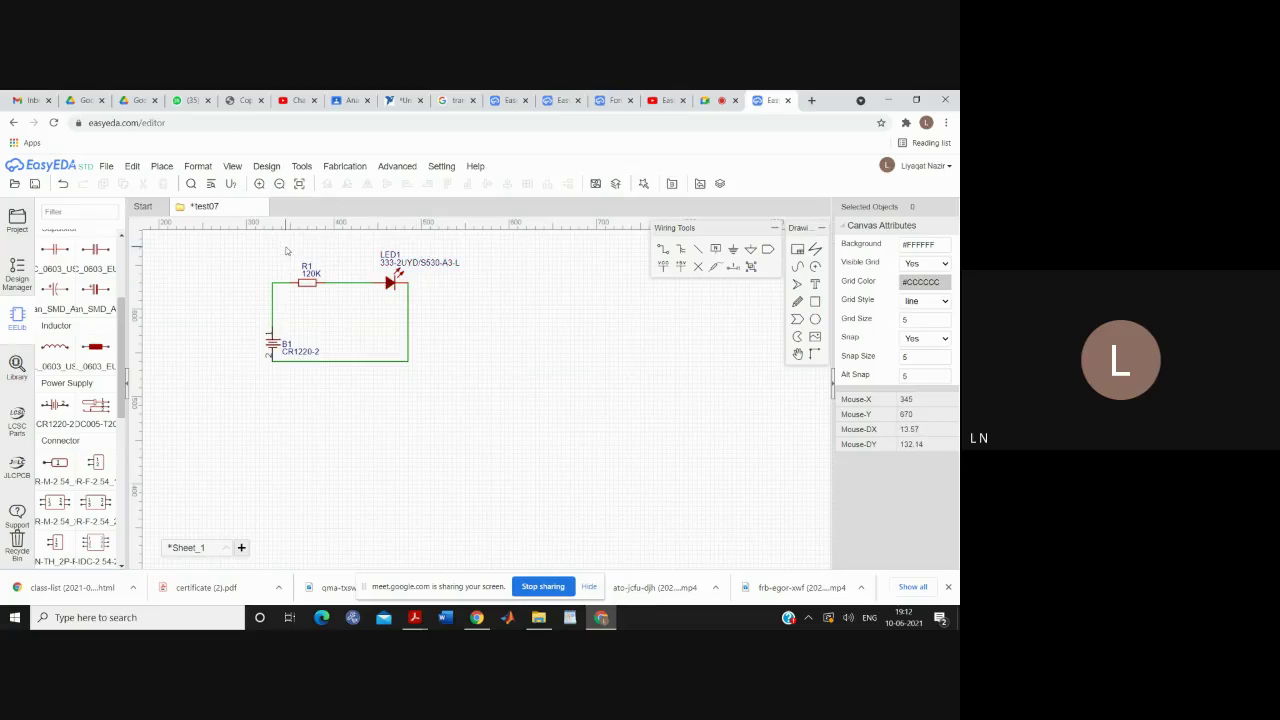
Look through the library's Light Emitting Diodes and Led Segment Display parts, then close the library
left_click(263, 168)
left_click(163, 170)
left_click(163, 168)
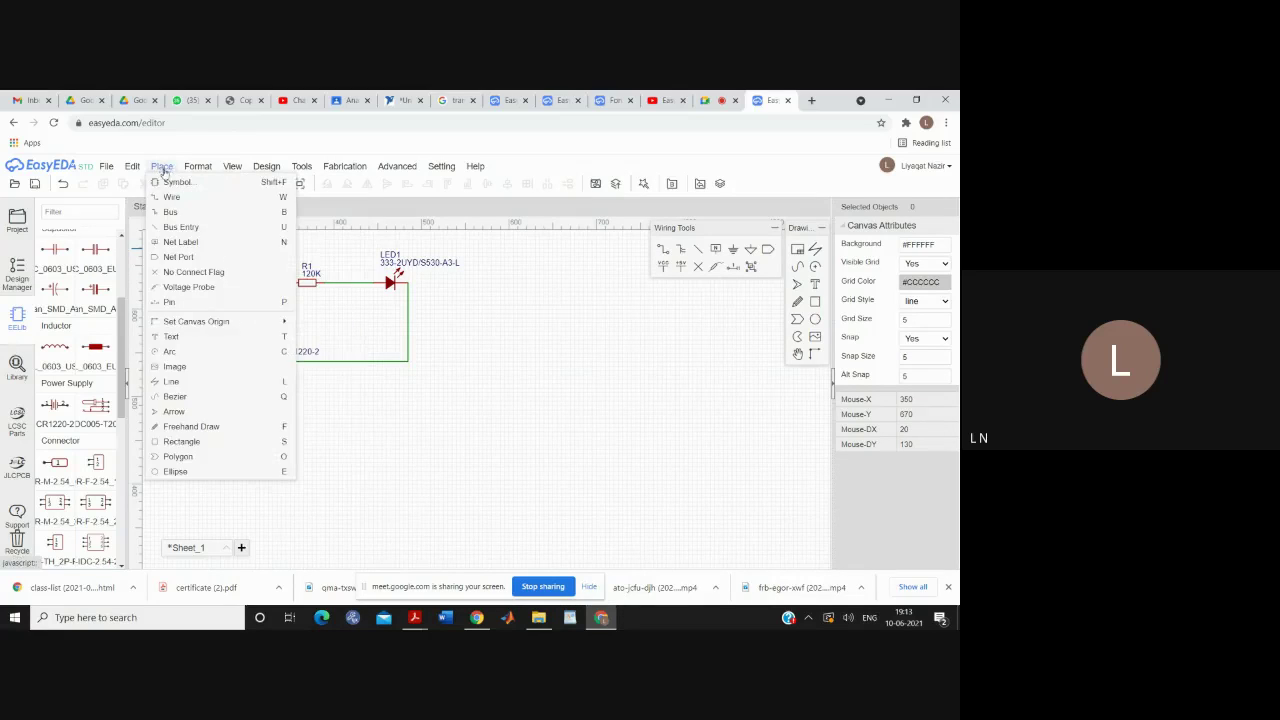
left_click(172, 182)
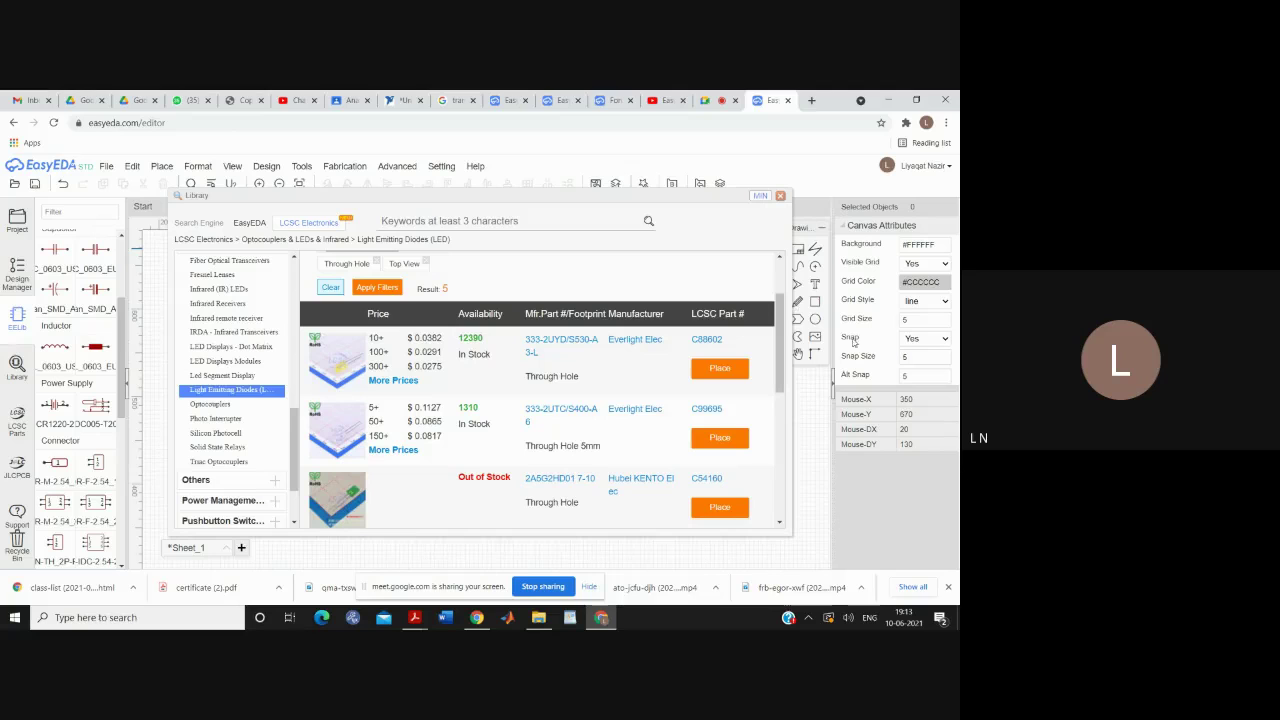
scroll(781, 322, "up", 1)
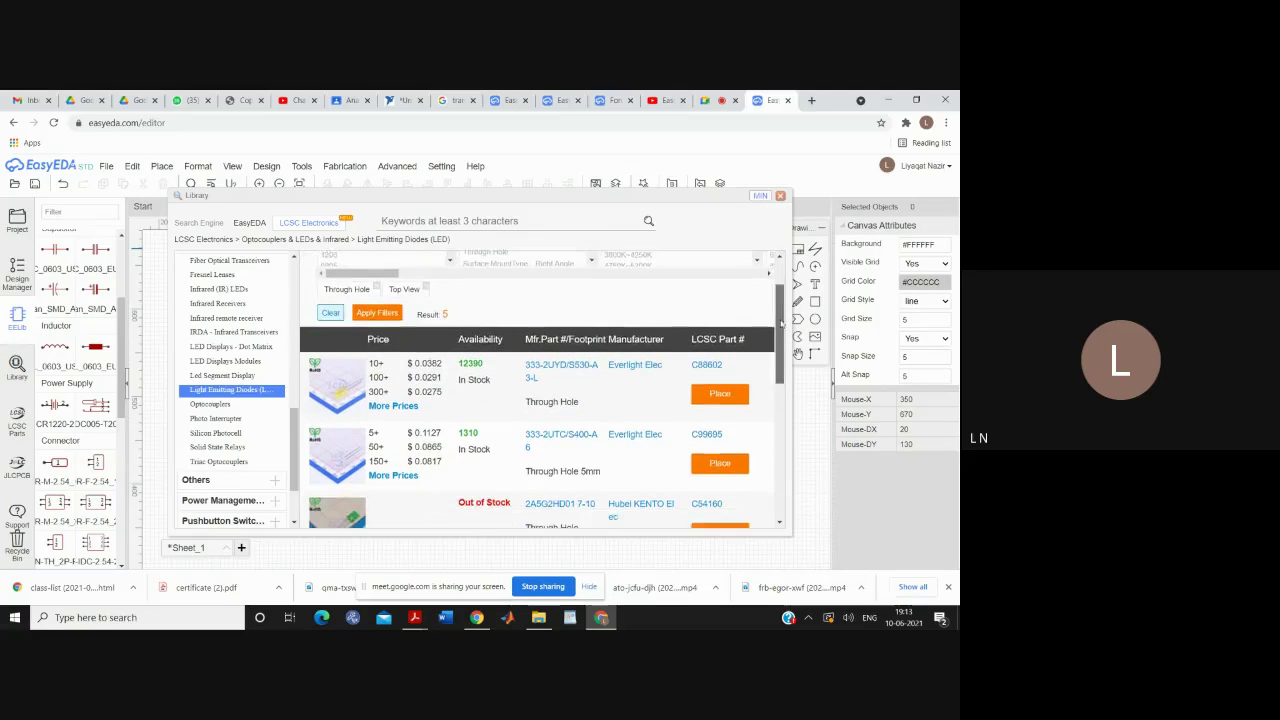
scroll(781, 322, "down", 3)
mouse_move(349, 405)
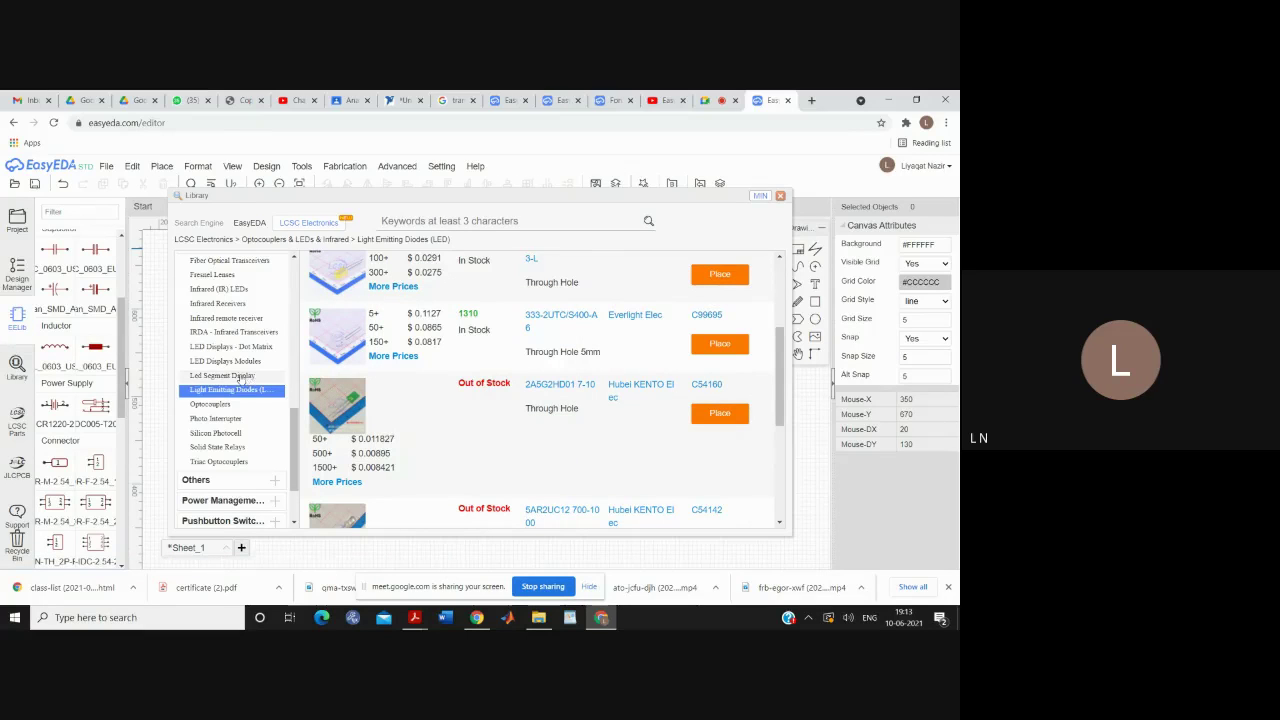
left_click(223, 375)
mouse_move(345, 445)
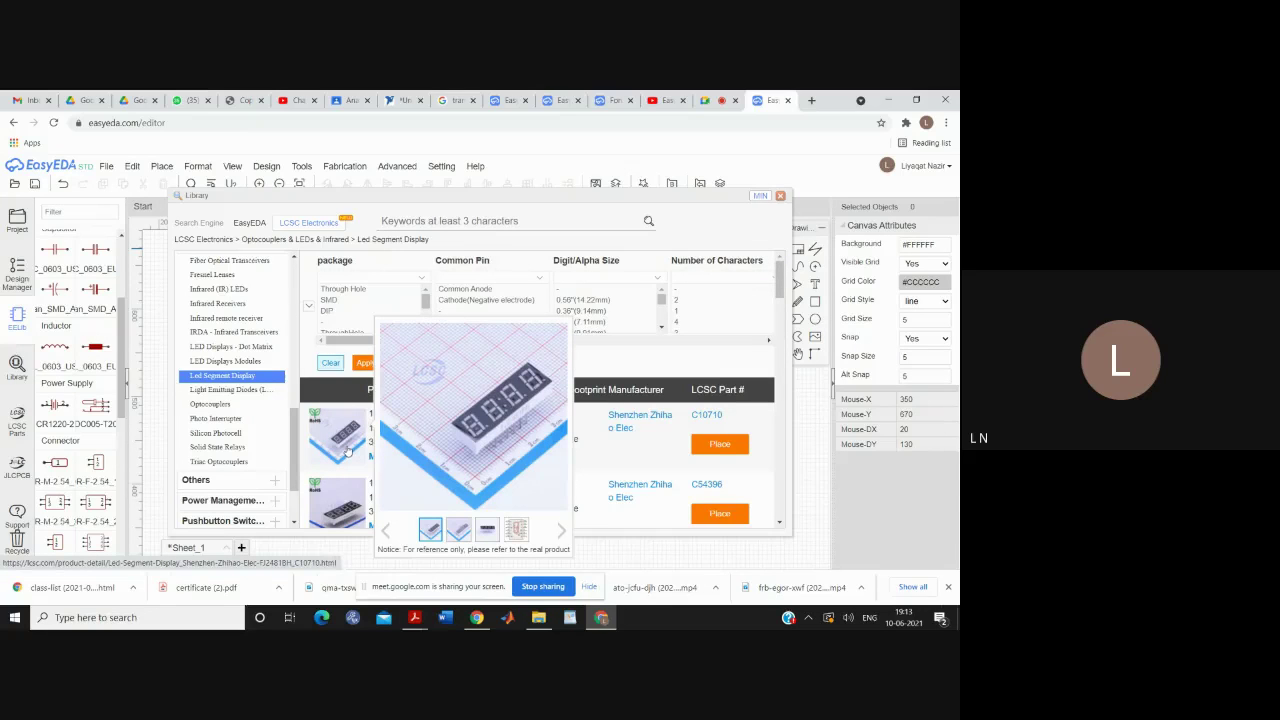
left_click(222, 389)
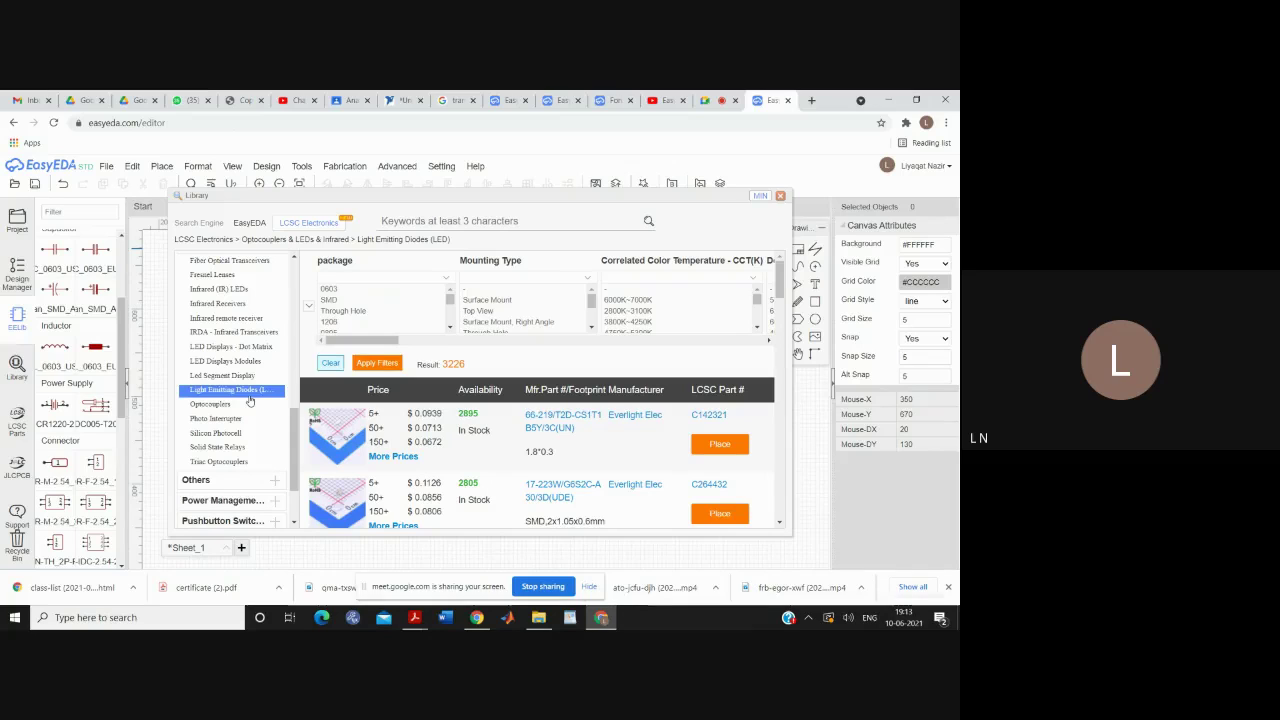
left_click(779, 196)
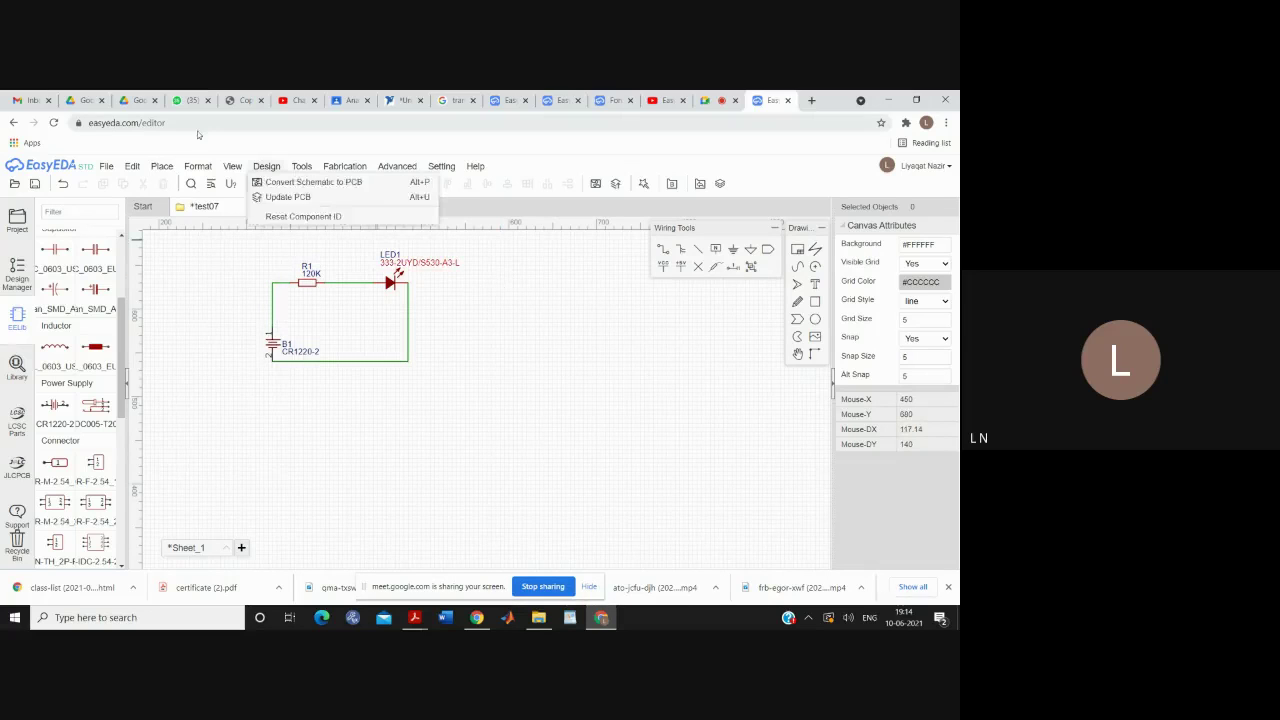
Reopen the component library to review the unfiltered Light Emitting Diodes and the Optocouplers, and close it again
mouse_move(161, 166)
left_click(204, 186)
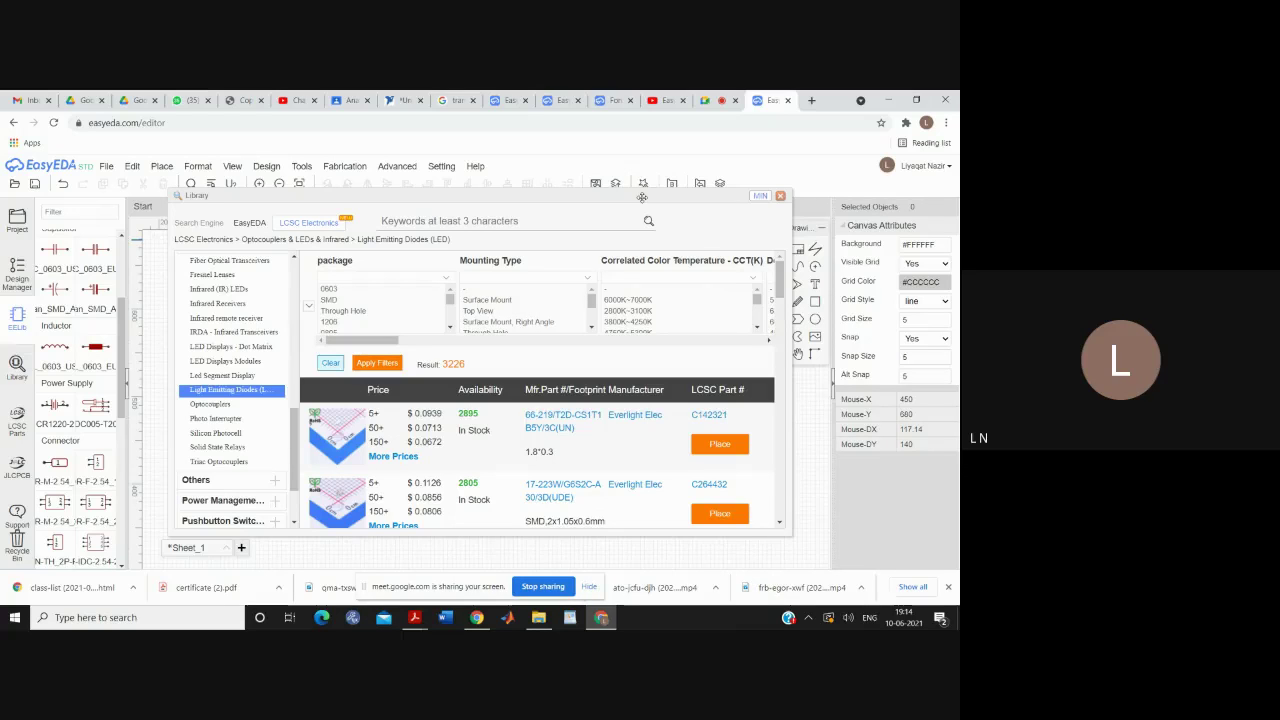
scroll(781, 272, "down", 3)
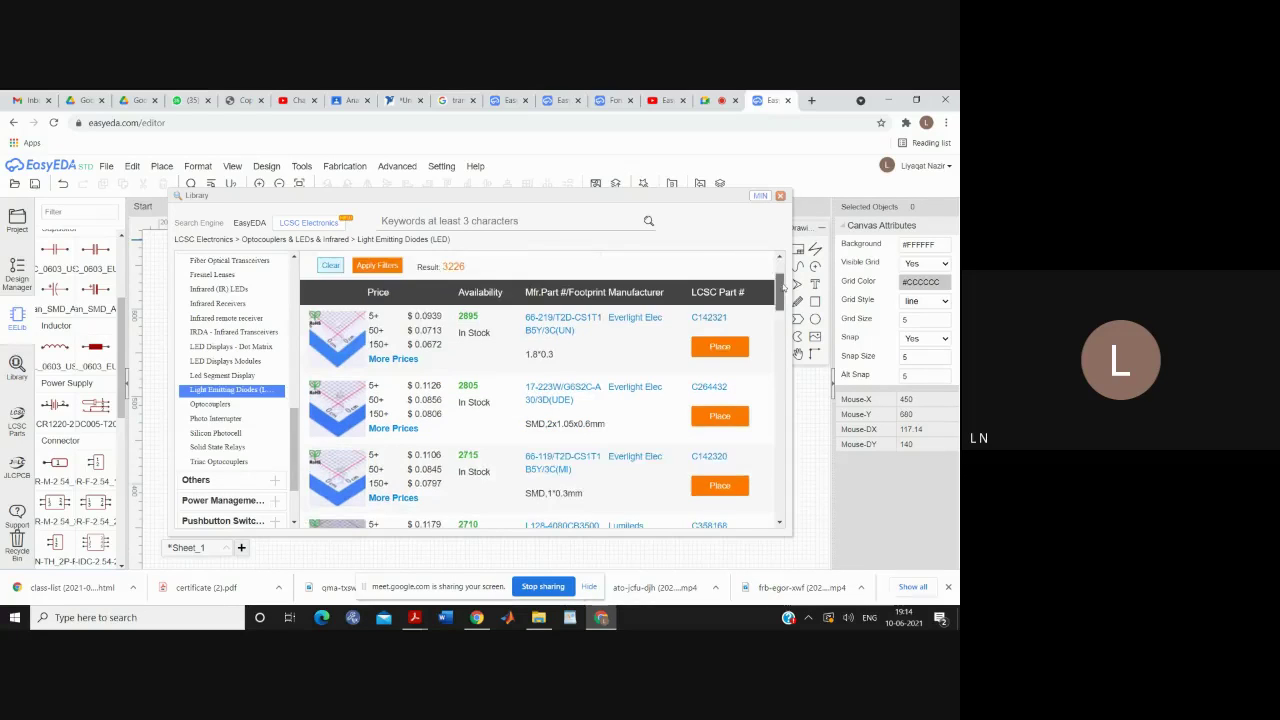
scroll(781, 272, "up", 2)
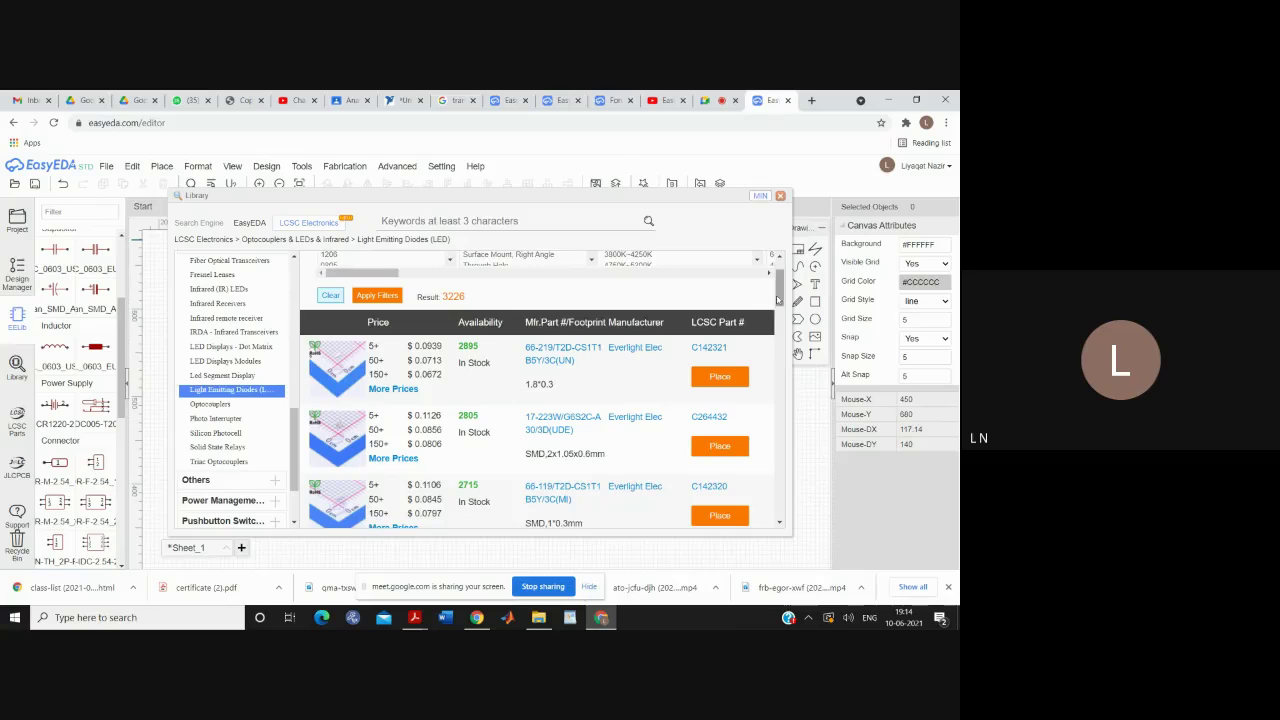
scroll(780, 262, "up", 1)
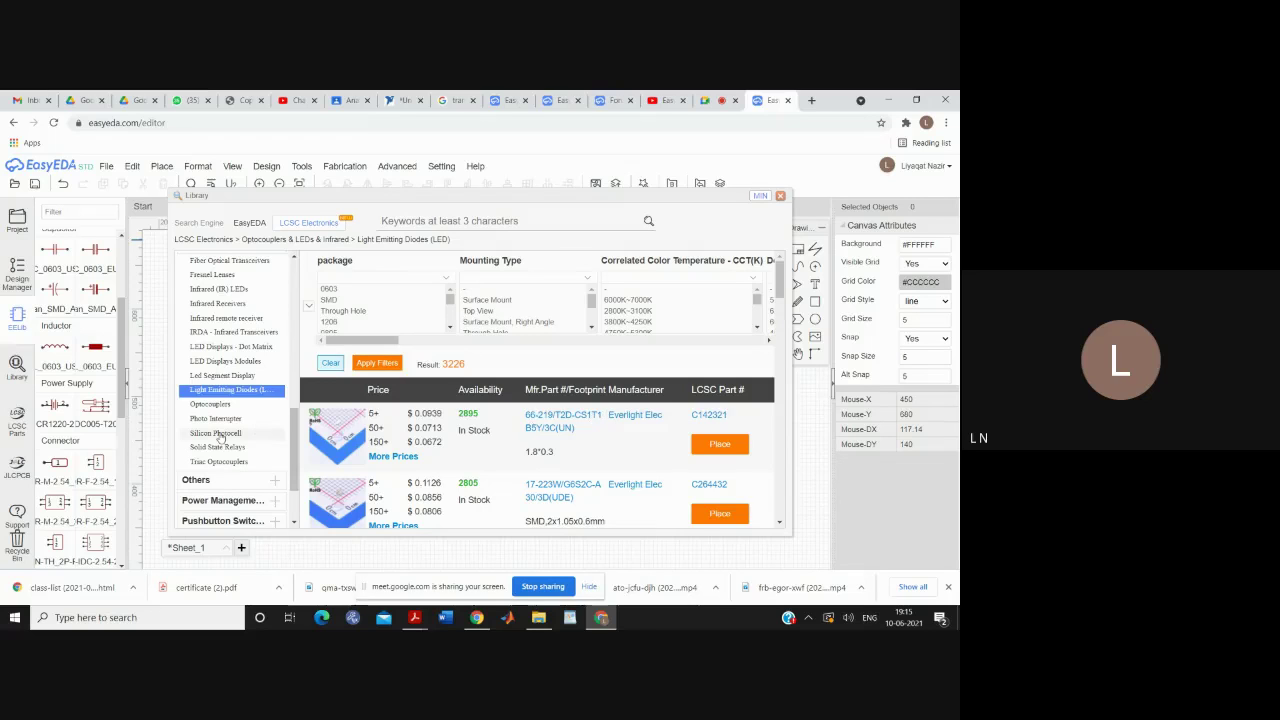
left_click(210, 404)
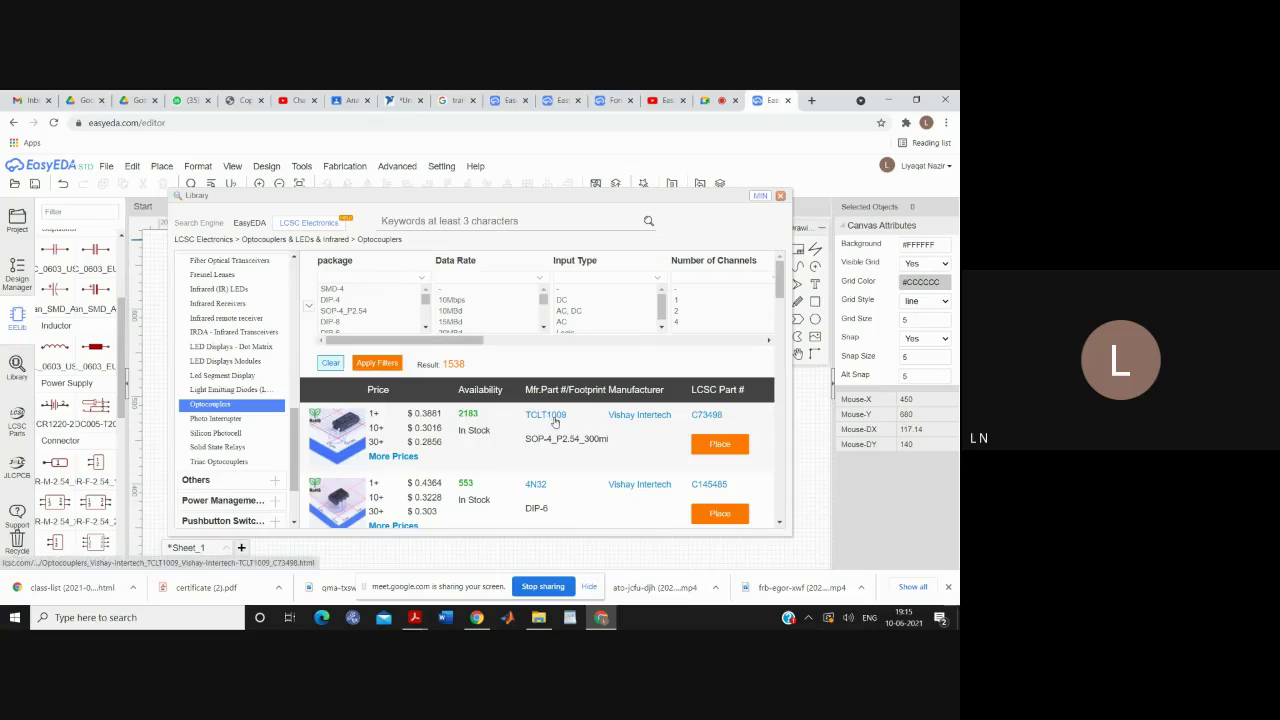
left_click(245, 391)
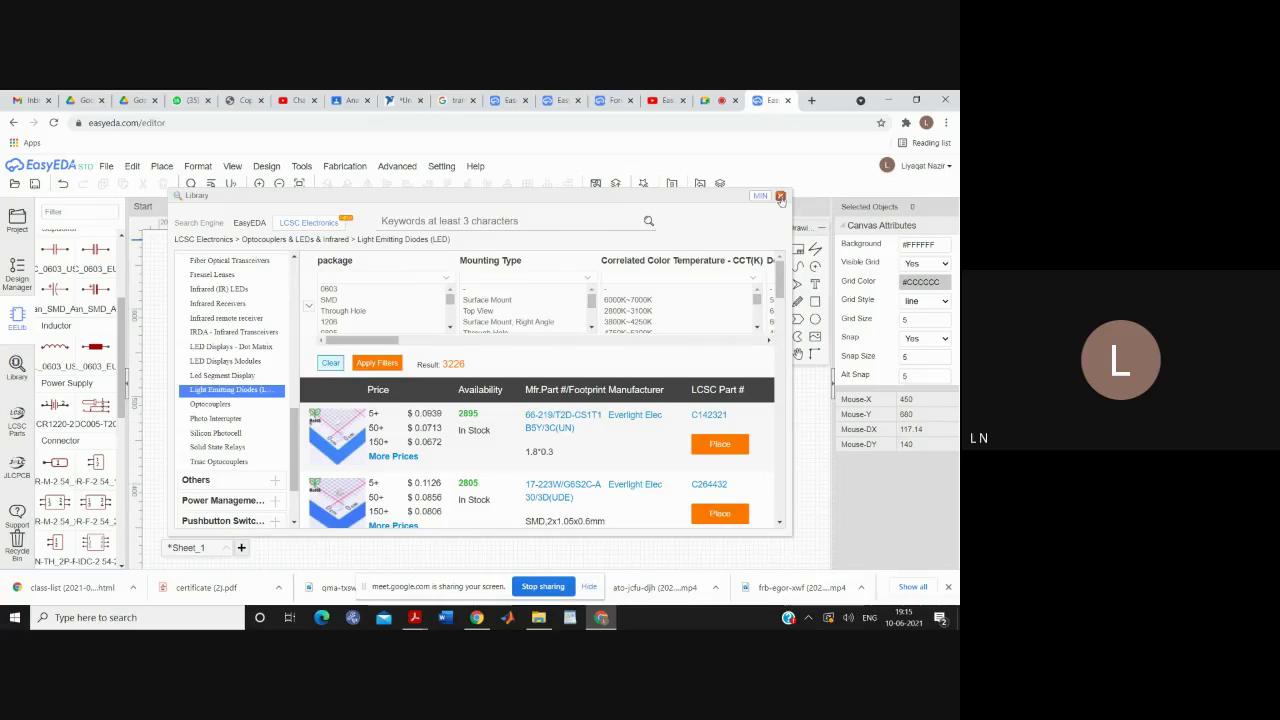
left_click(780, 195)
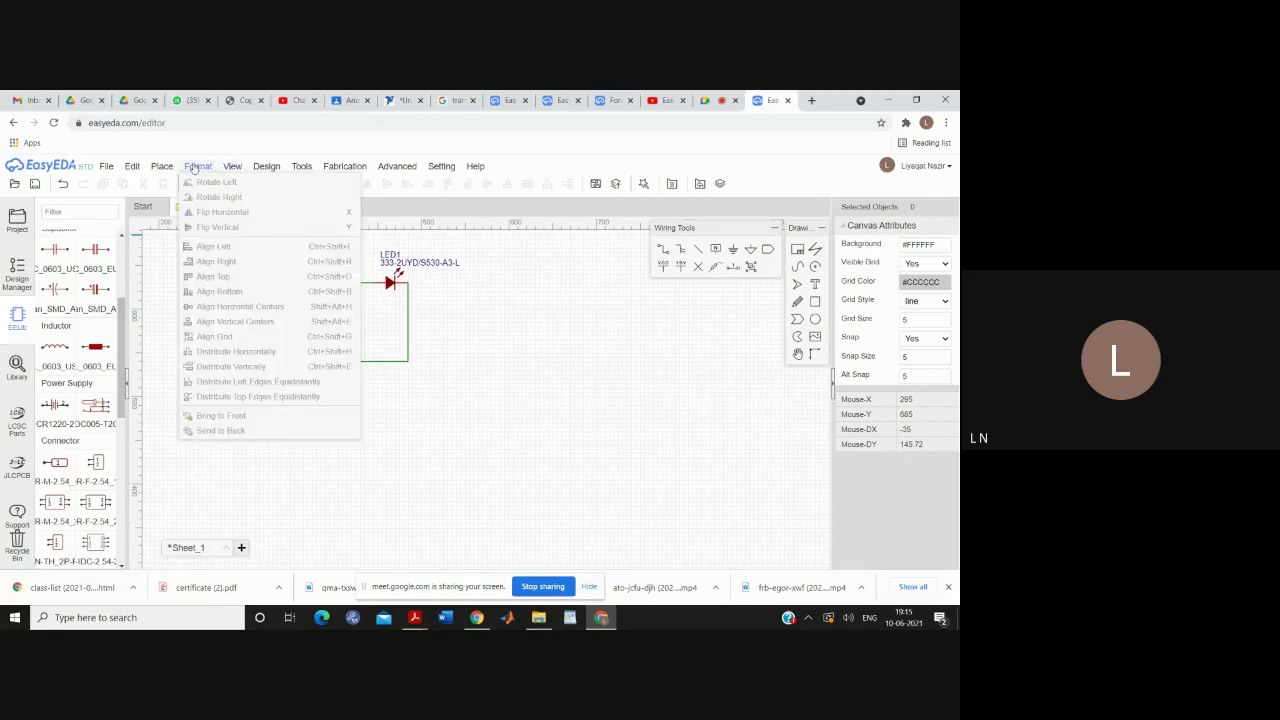
Save the test07 schematic
mouse_move(274, 170)
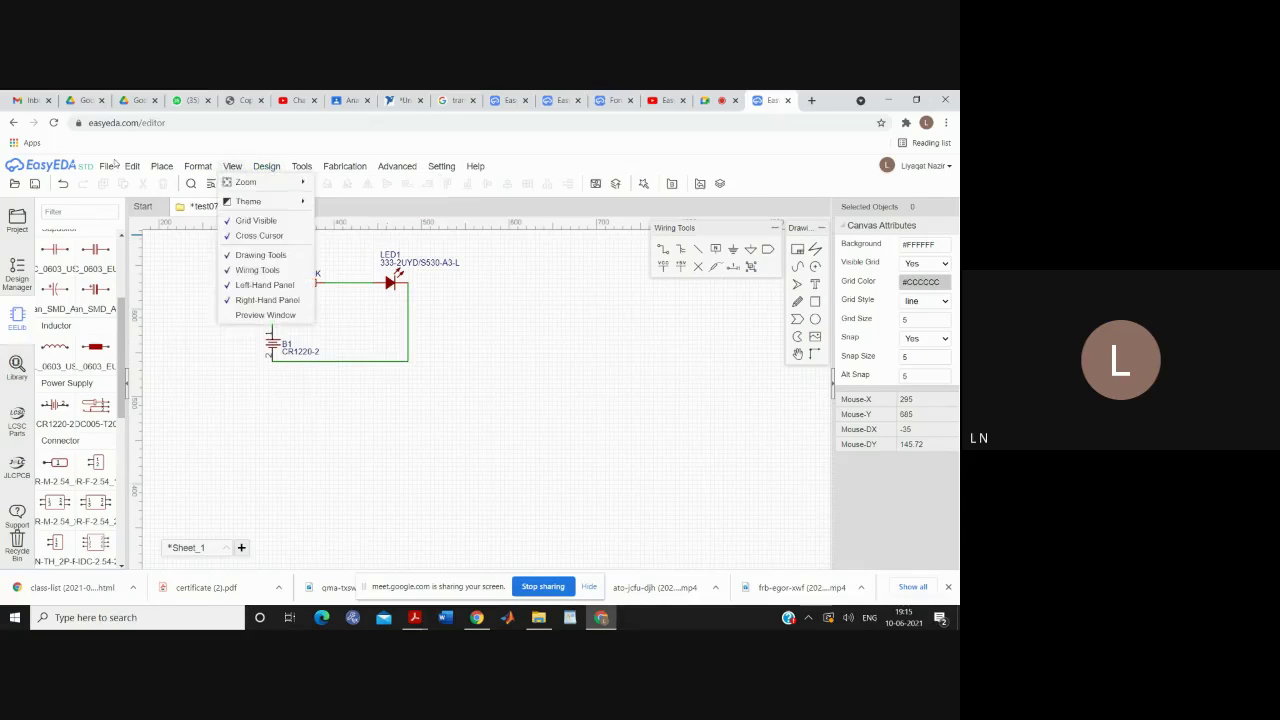
mouse_move(108, 172)
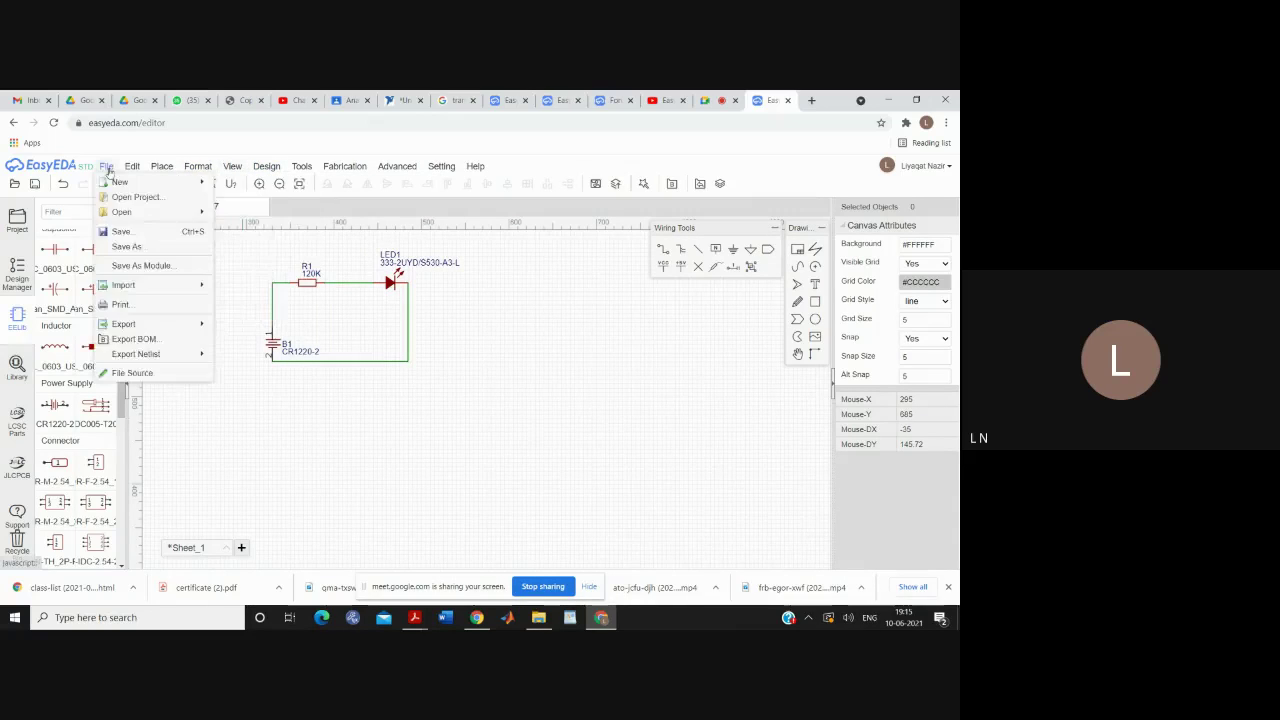
left_click(120, 232)
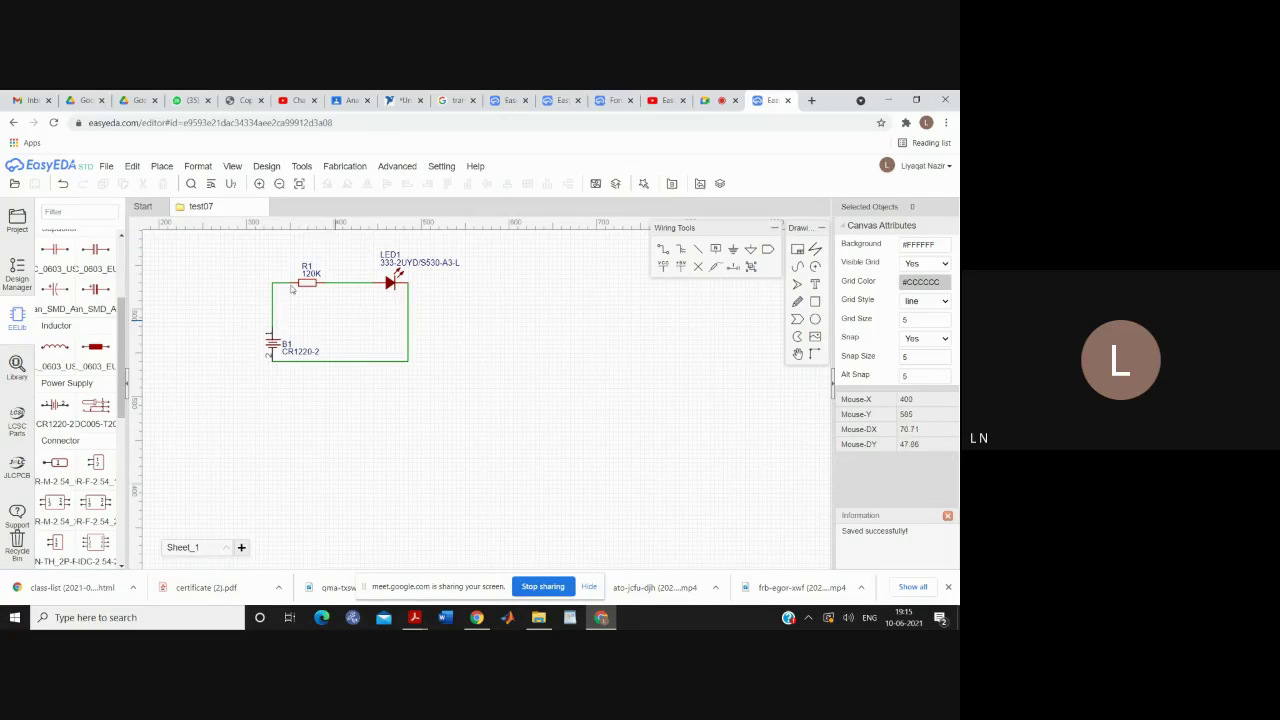
Convert the schematic to a PCB and dismiss the new board settings without applying changes
mouse_move(266, 168)
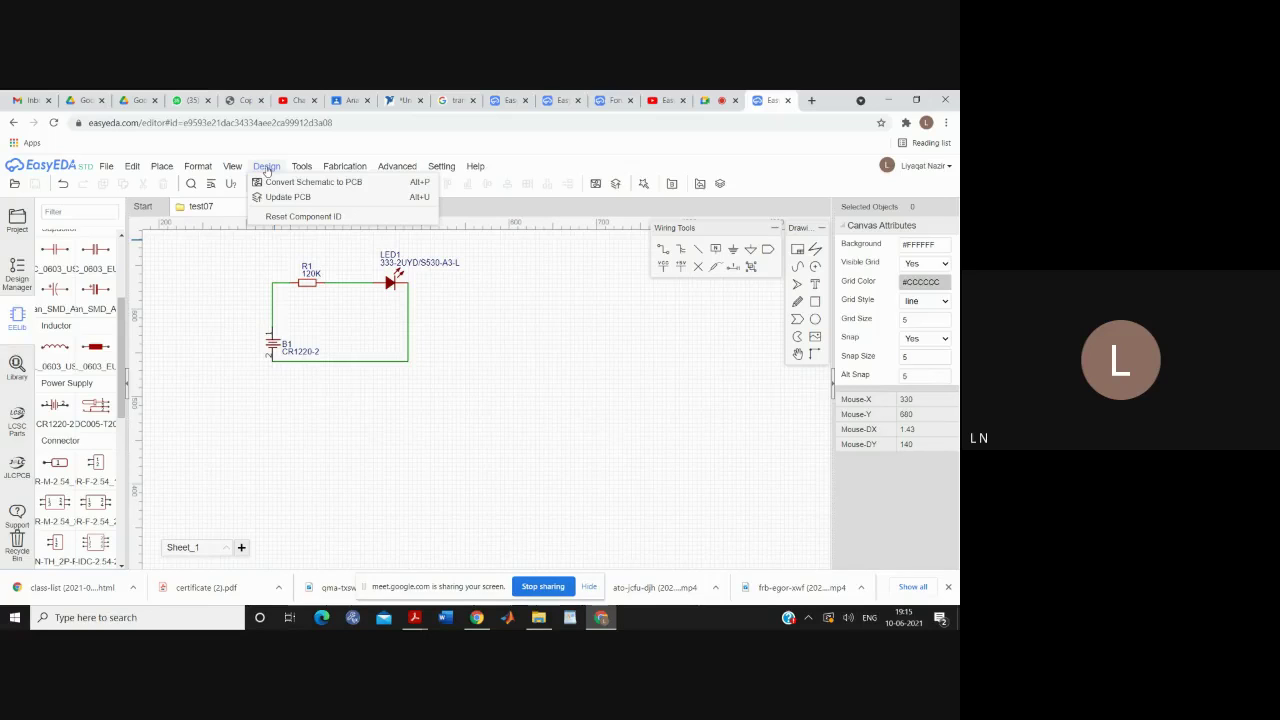
left_click(287, 182)
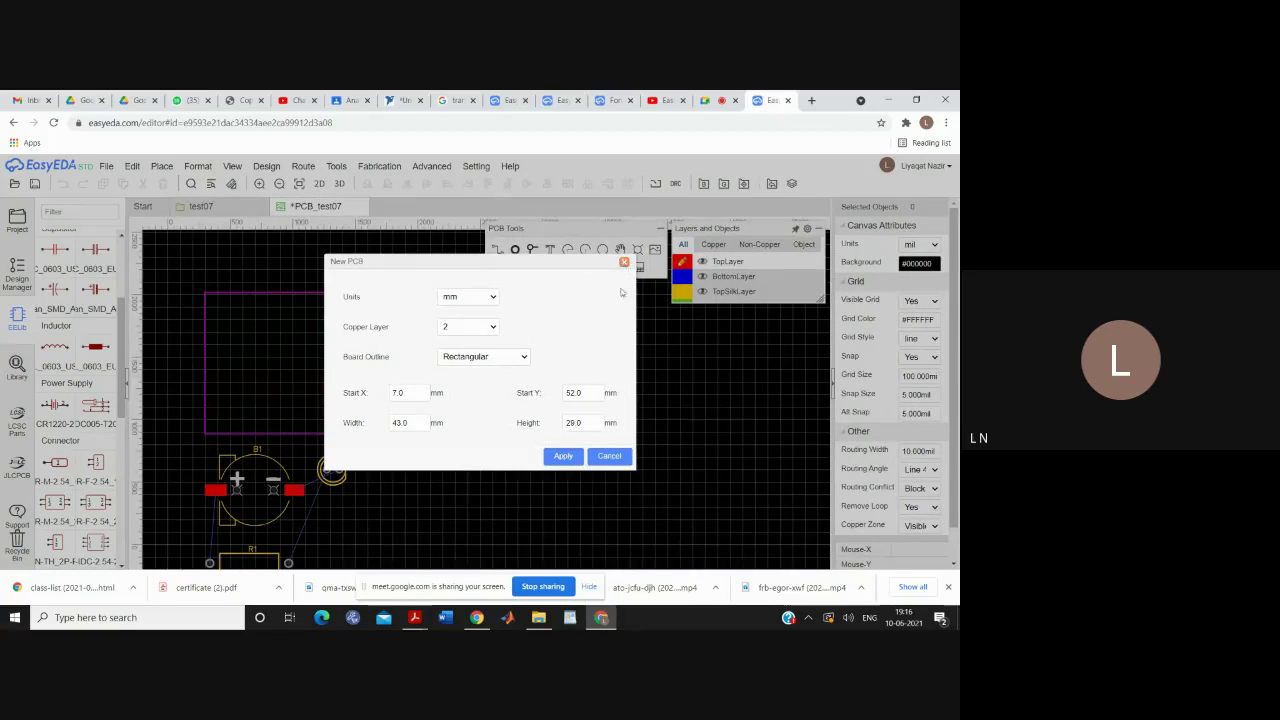
left_click(624, 263)
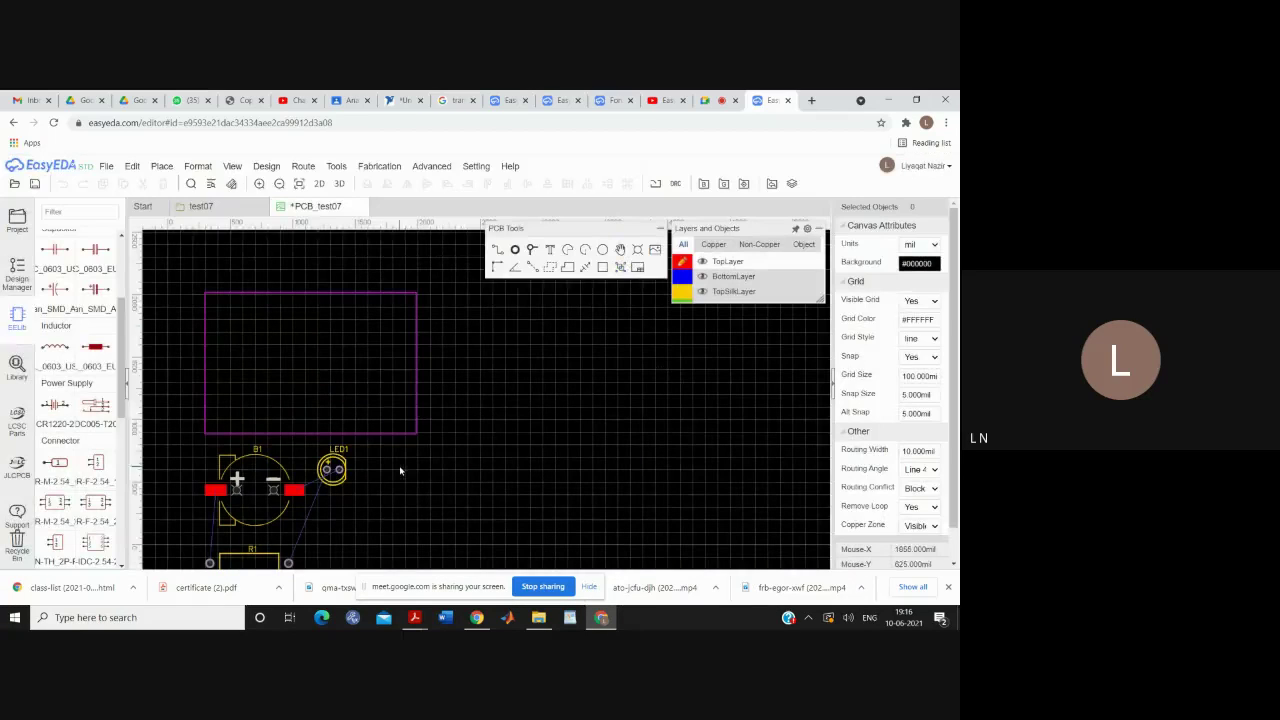
Move battery B1 inside the board outline near its upper-left corner and LED1 to the right of it
left_click_drag(268, 457, 253, 313)
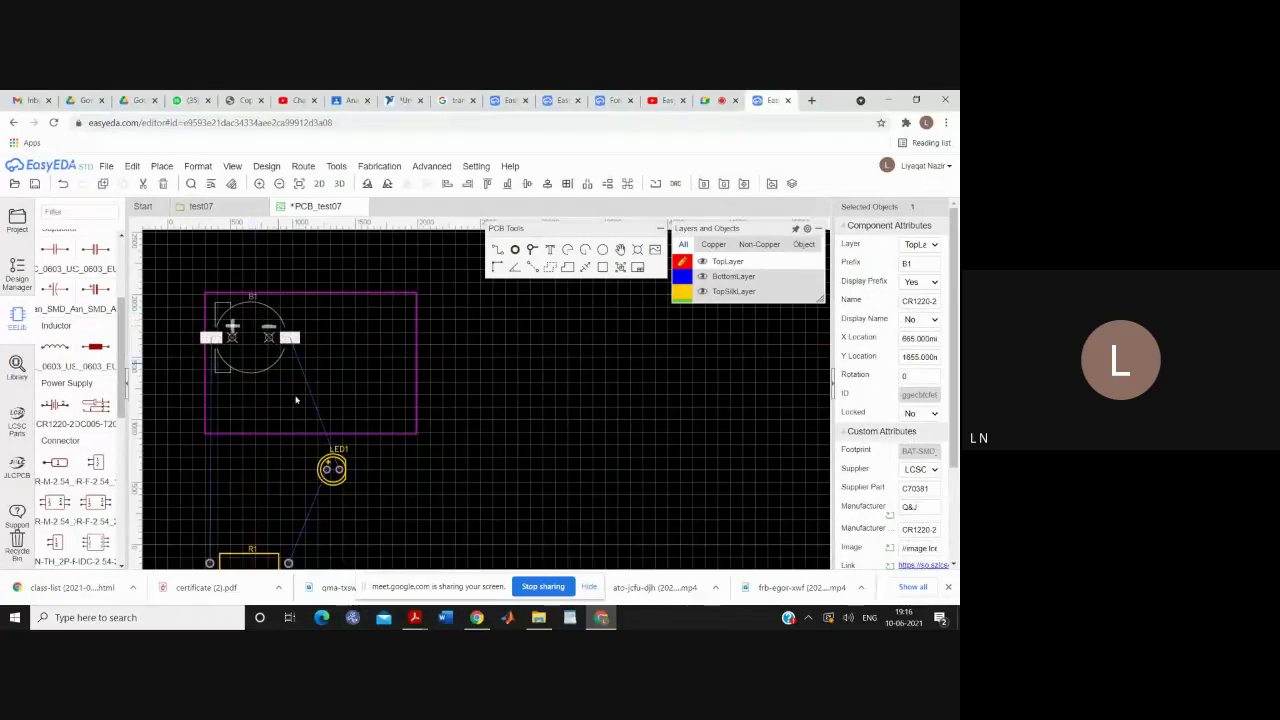
left_click(333, 467)
left_click_drag(362, 443, 394, 357)
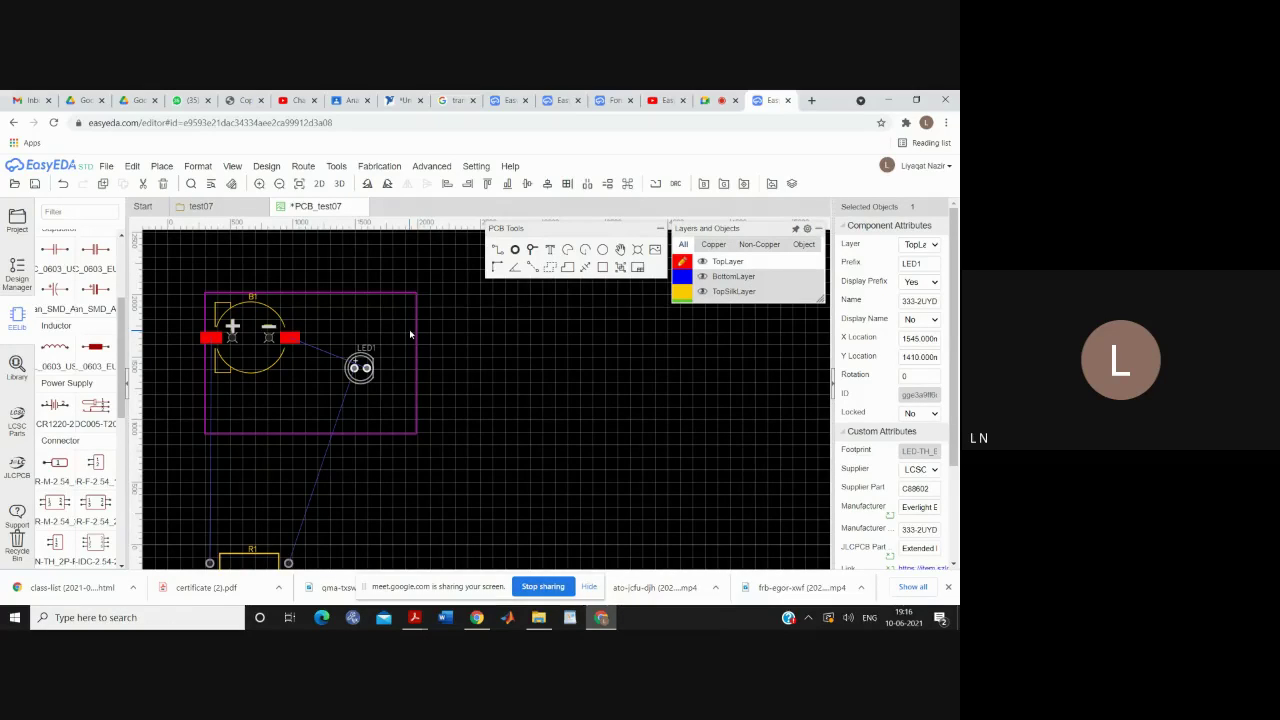
Try to adjust the board outline's right edge at its midpoint and deselect the outline
left_click(416, 338)
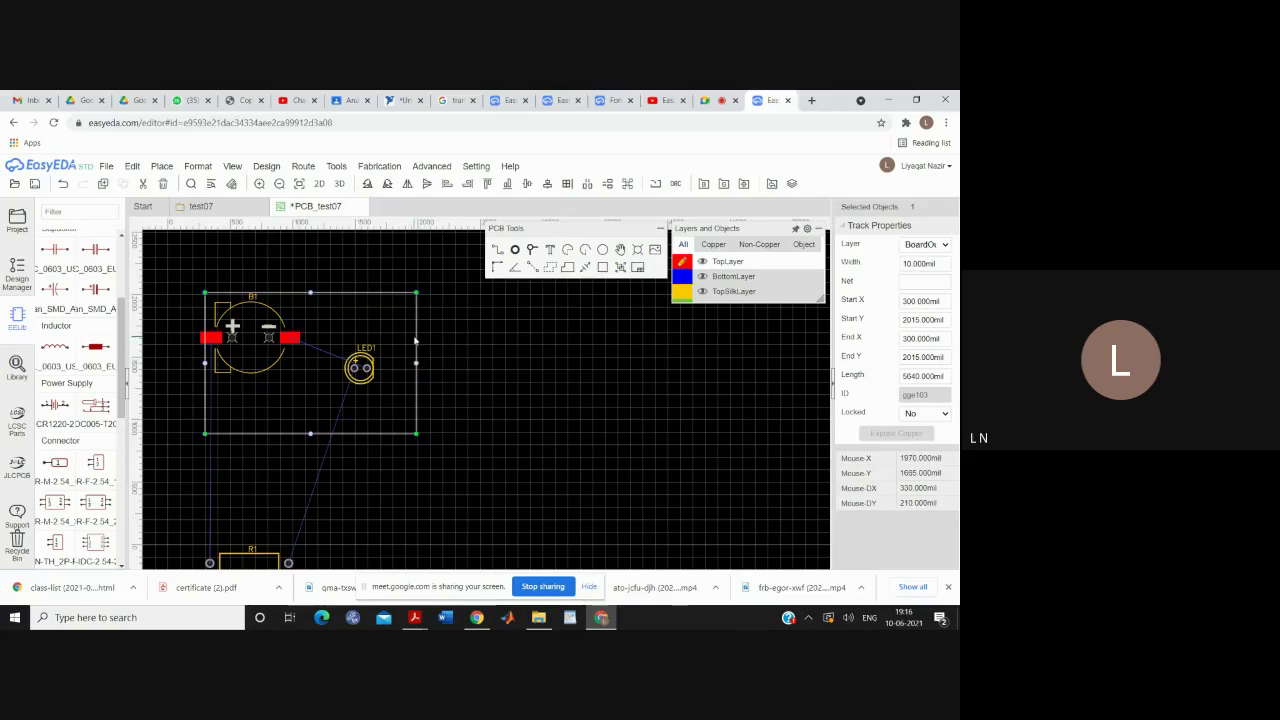
mouse_move(416, 366)
left_mouse_down()
mouse_move(511, 366)
mouse_move(386, 365)
mouse_move(468, 366)
mouse_move(416, 363)
left_mouse_up()
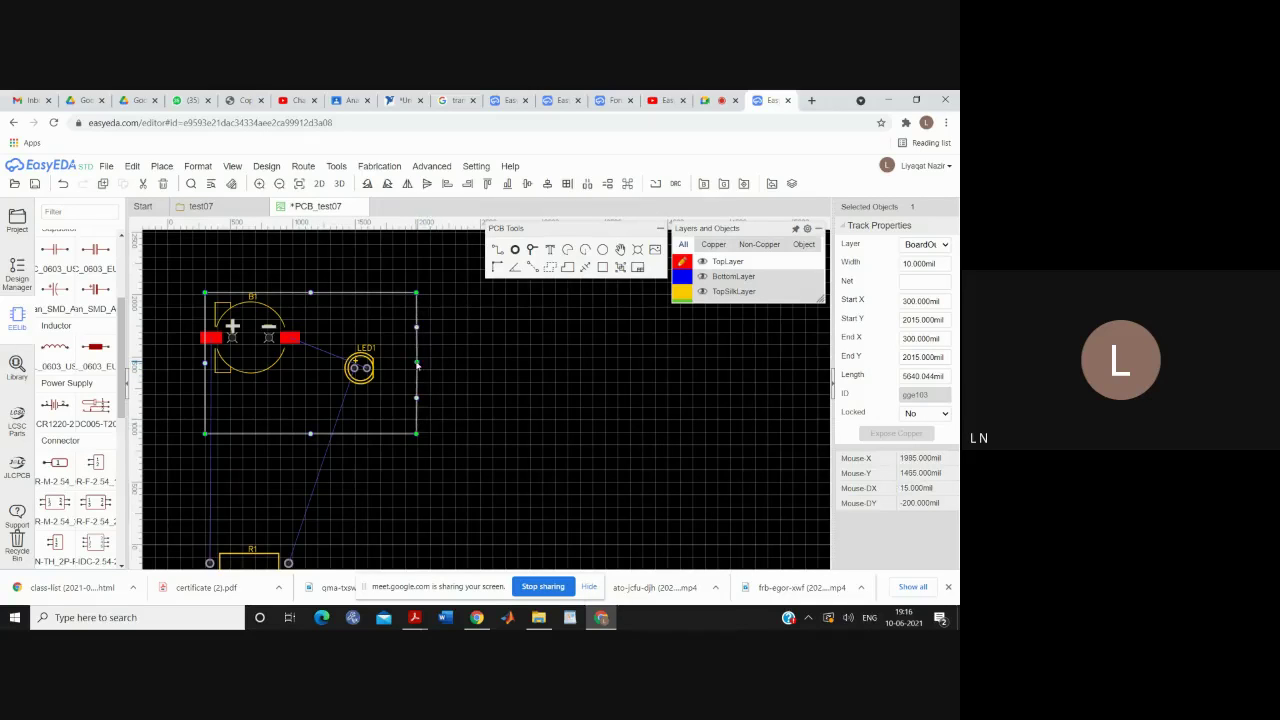
left_click(450, 368)
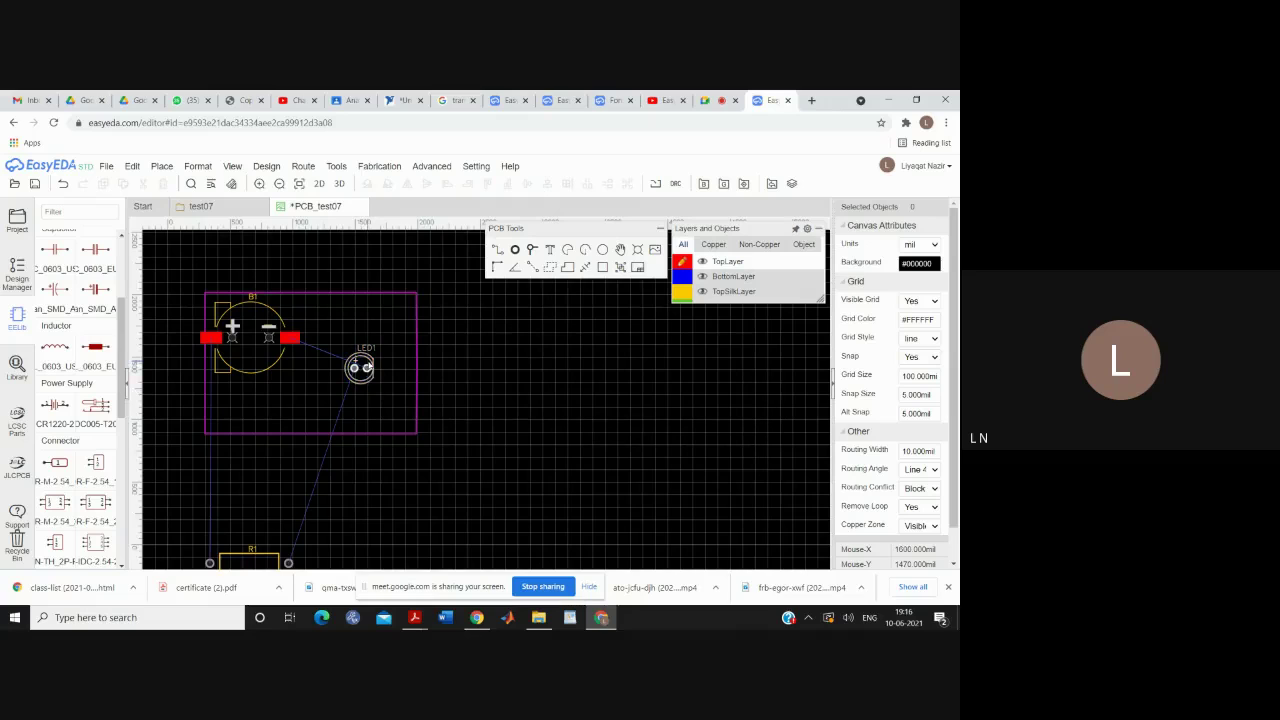
Reposition LED1 at about X 1675 mil, Y 1710 mil and rotate it to 180 degrees
left_click(362, 366)
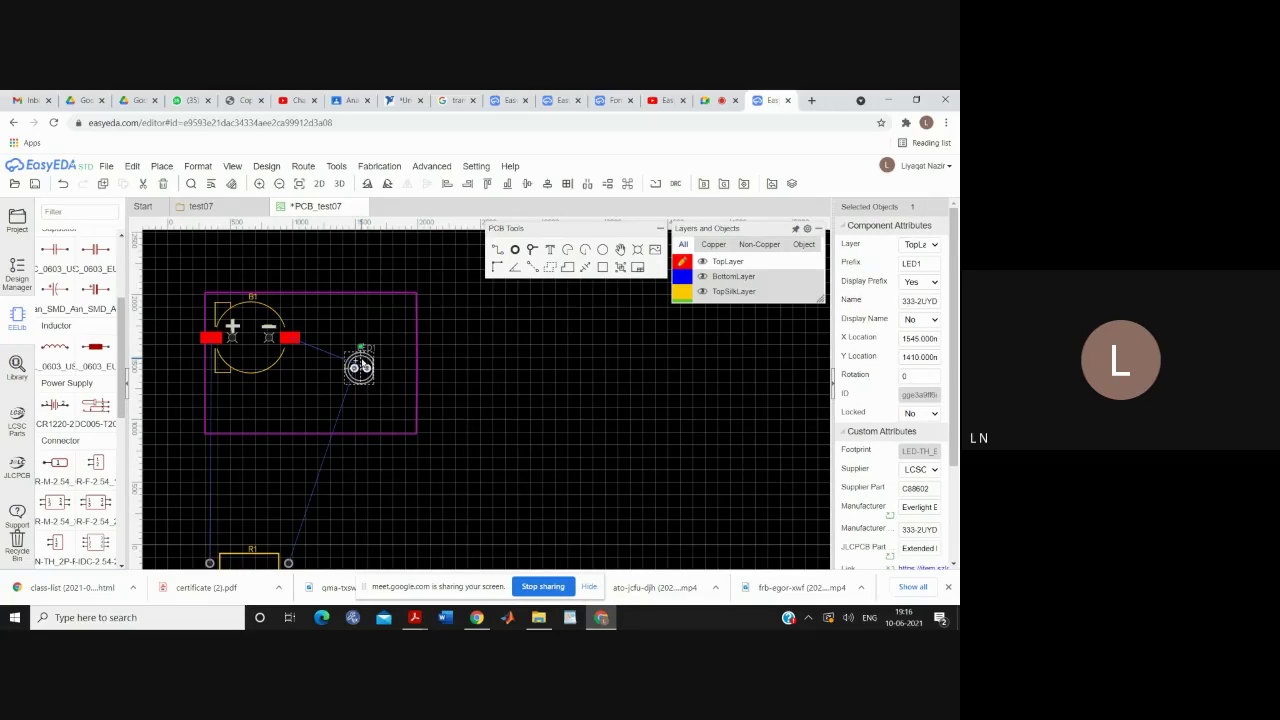
left_click_drag(366, 366, 380, 330)
left_click(383, 346)
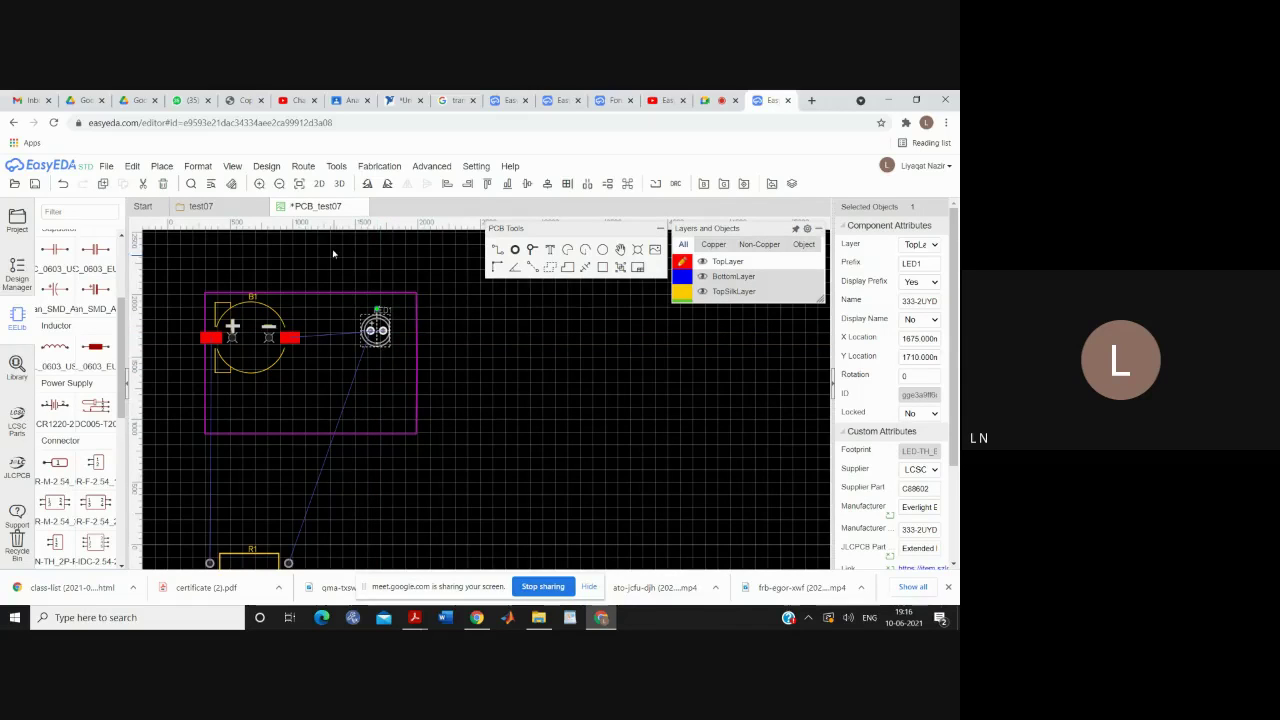
left_click(387, 187)
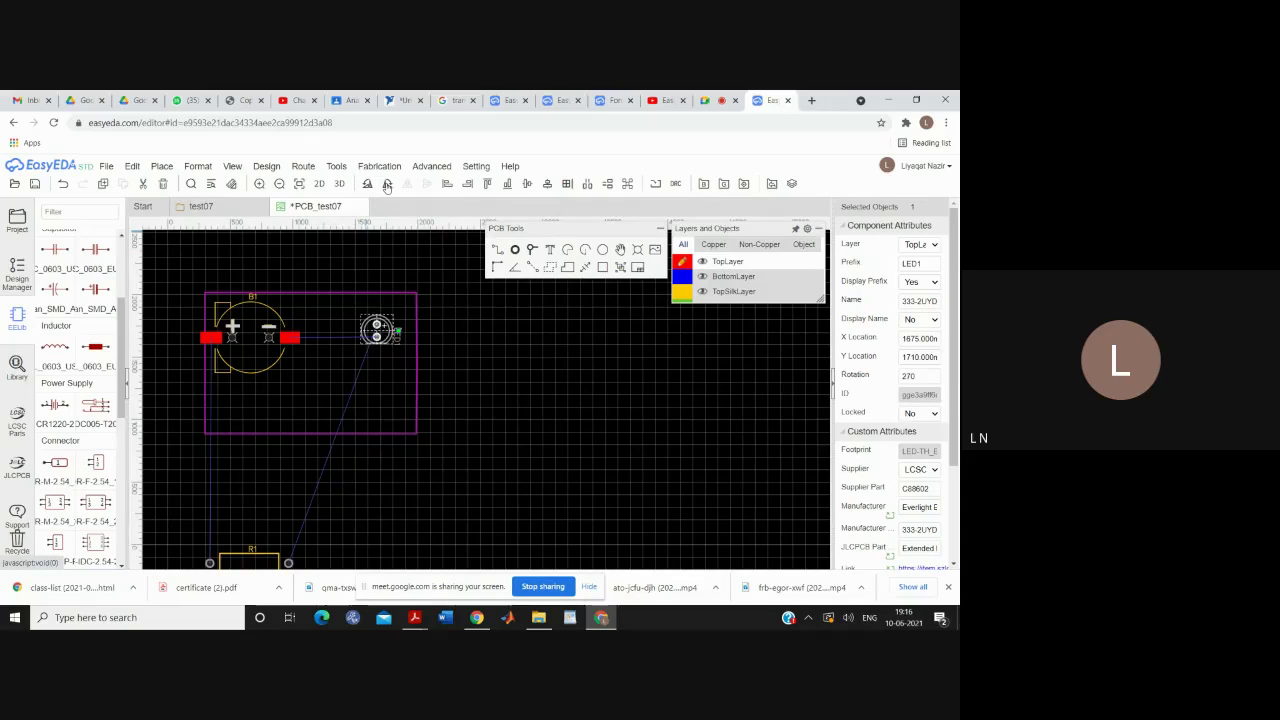
left_click(387, 187)
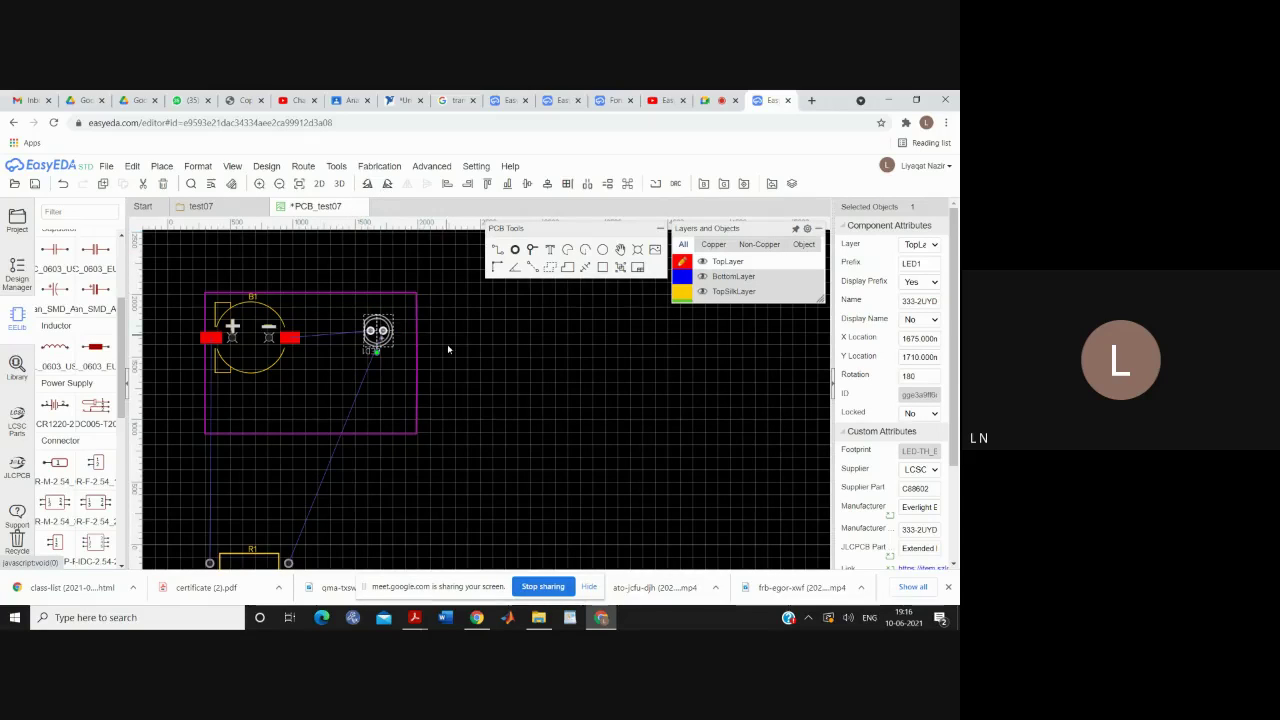
Place resistor R1 at about X 1080 mil, Y 1110 mil and shift battery B1 fully inside the board outline
left_click_drag(250, 560, 298, 405)
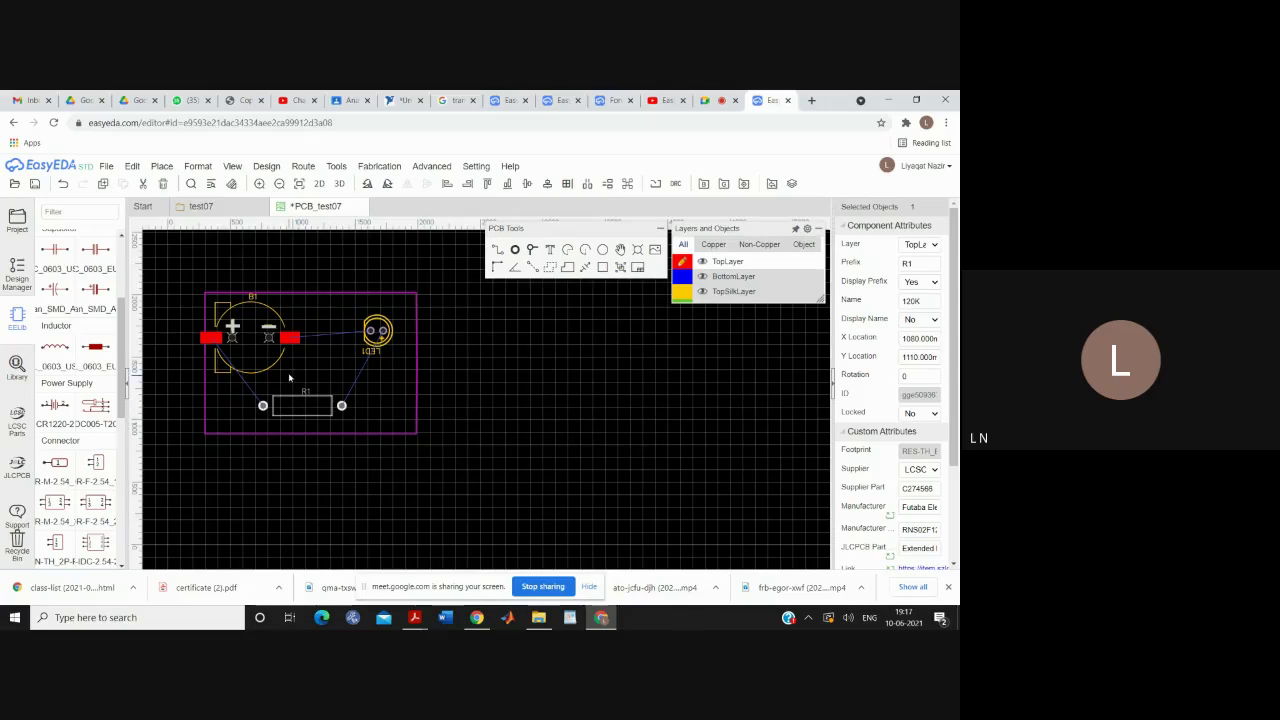
left_click(245, 328)
left_click_drag(243, 322, 262, 320)
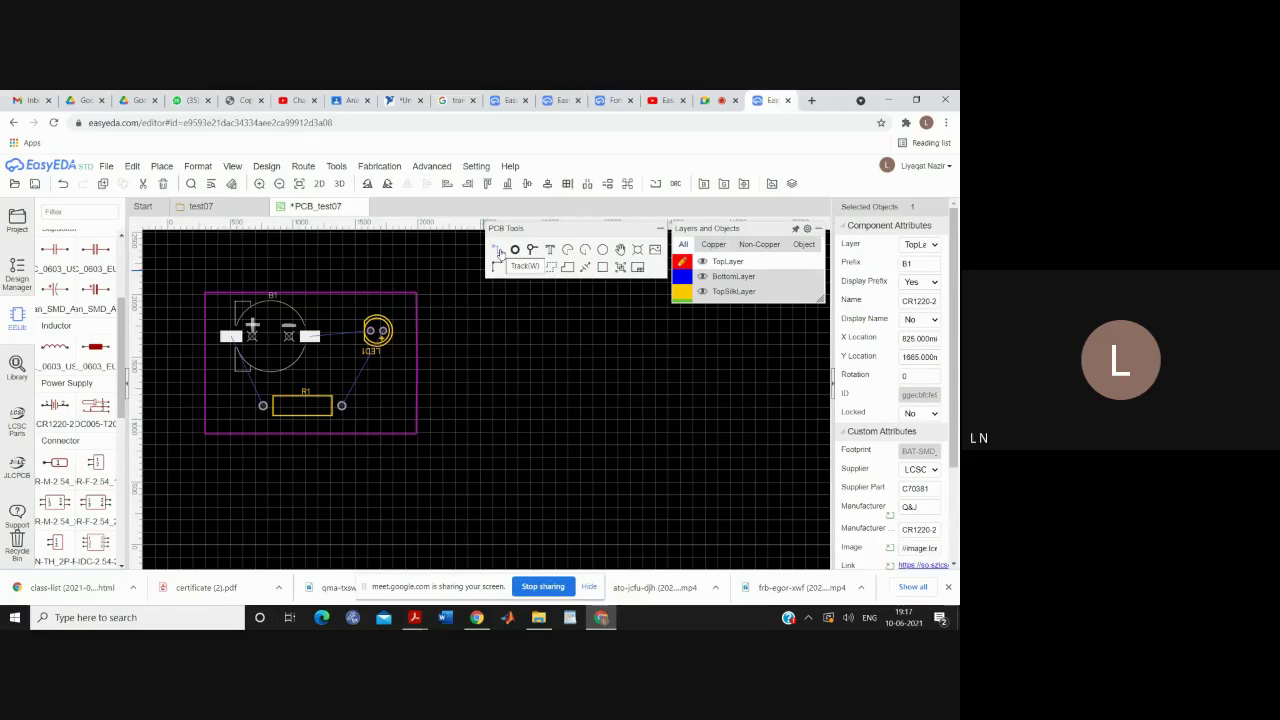
left_click(497, 252)
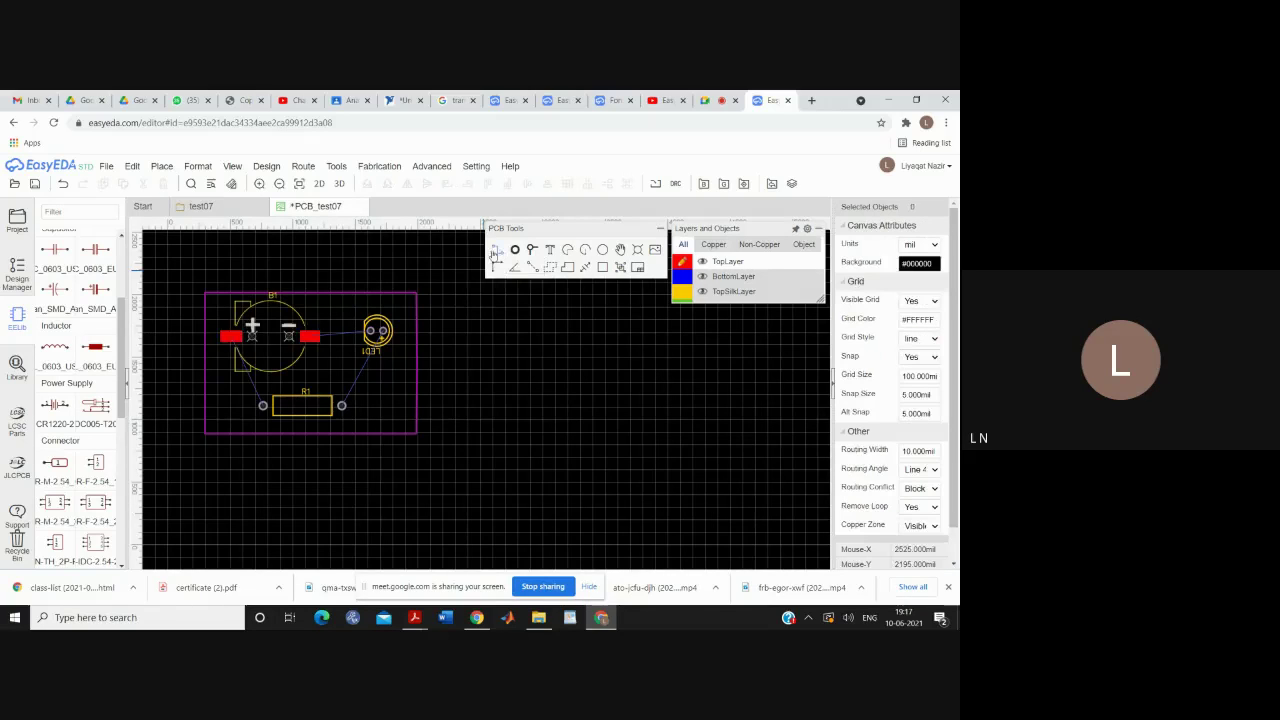
left_click(229, 339)
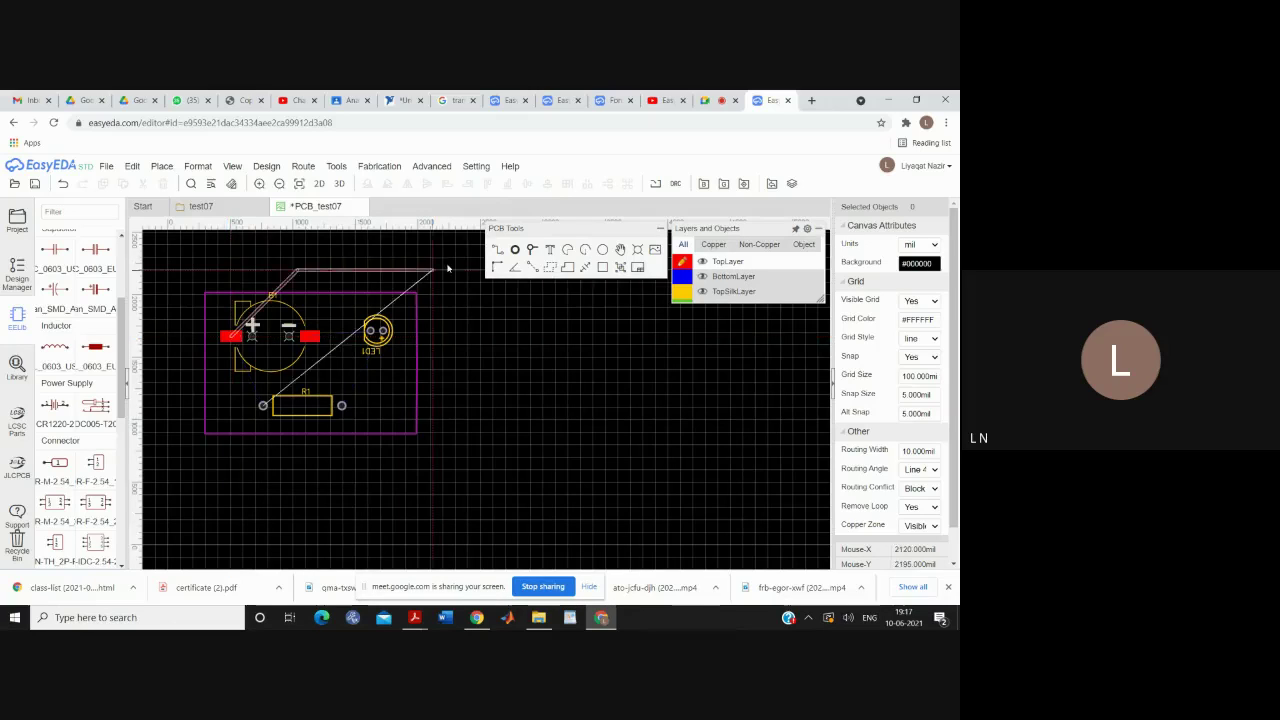
right_click(320, 323)
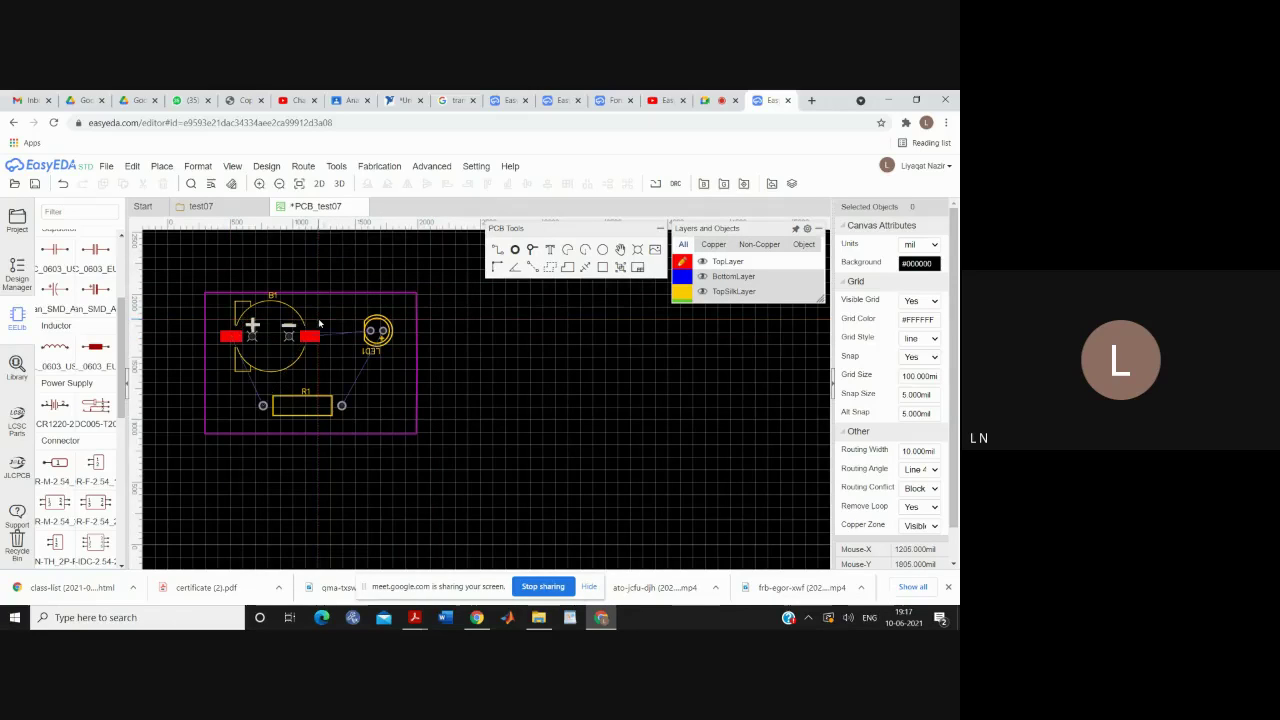
Route TopLayer tracks from B1's positive pad to R1, from R1 to LED1, and from LED1 to B1's negative pad
left_click(499, 251)
left_click(231, 335)
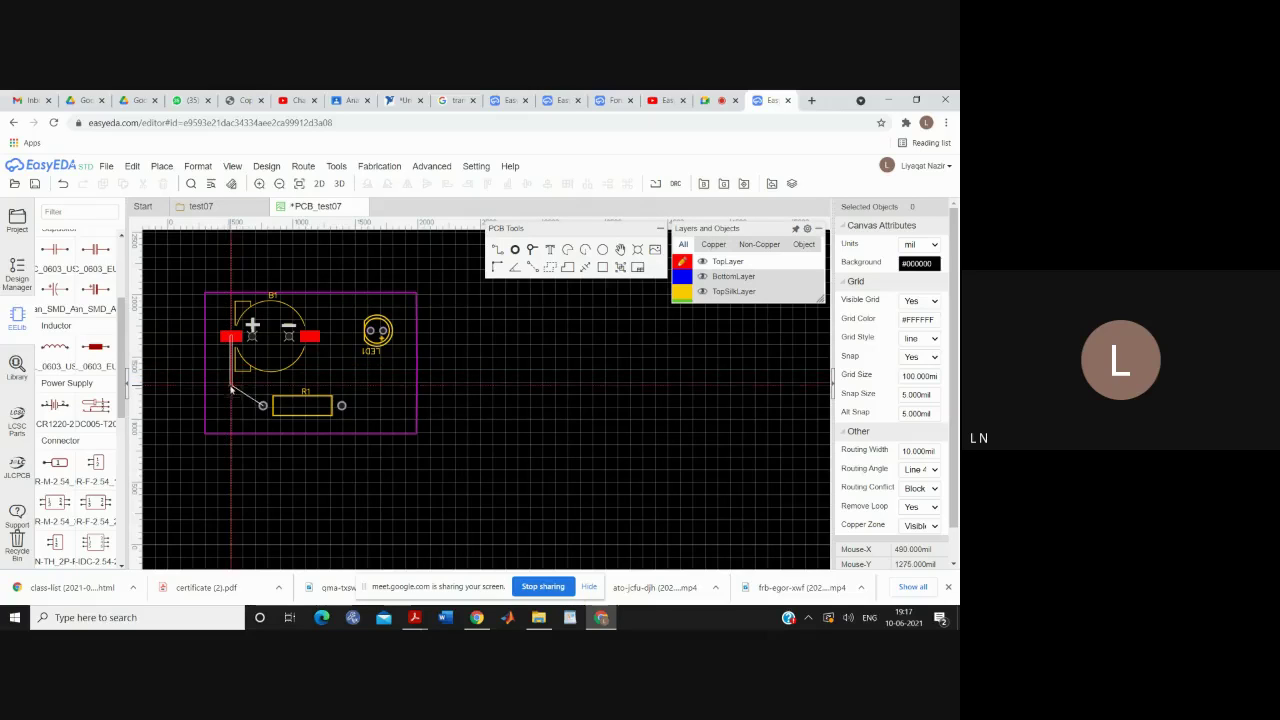
left_click(263, 407)
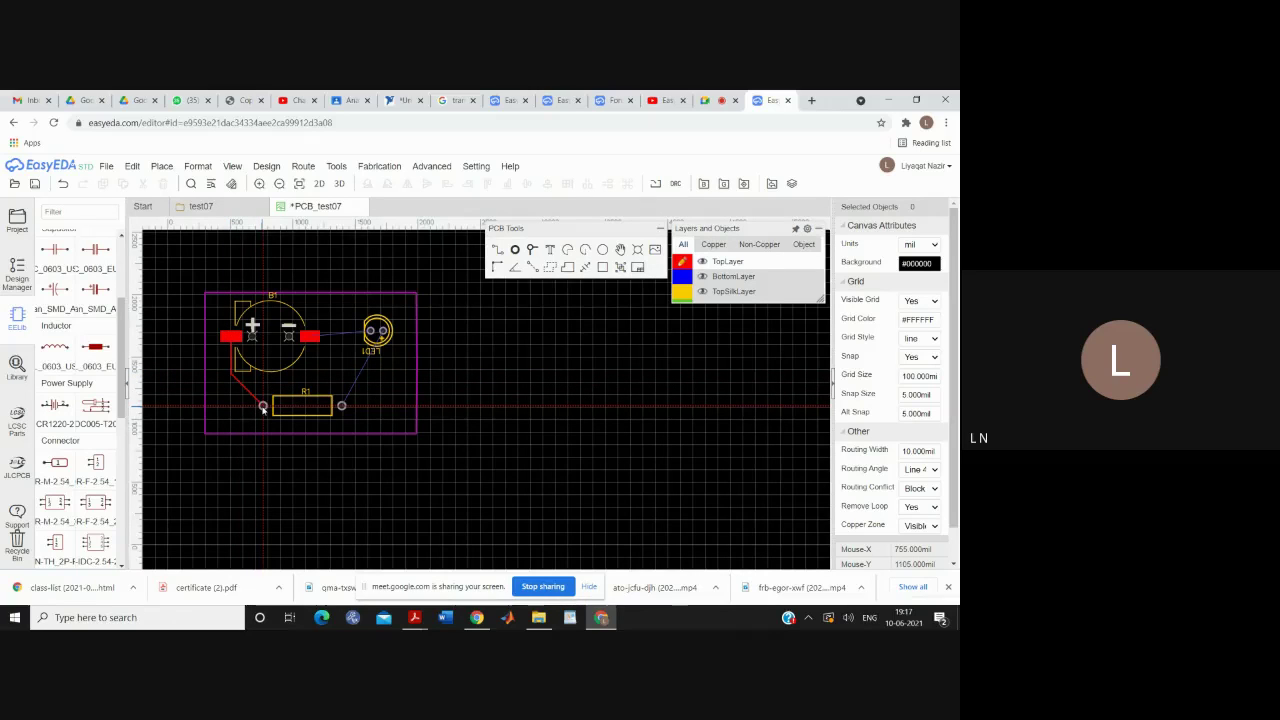
left_click(342, 407)
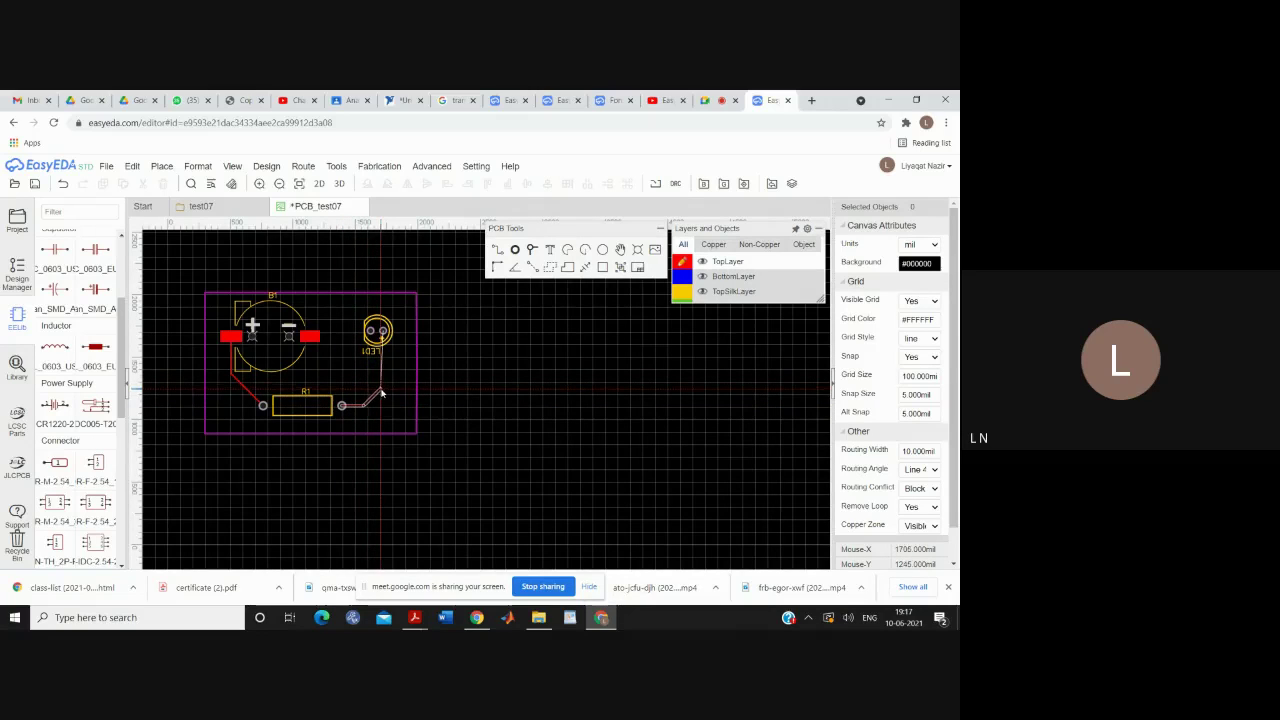
left_click(382, 331)
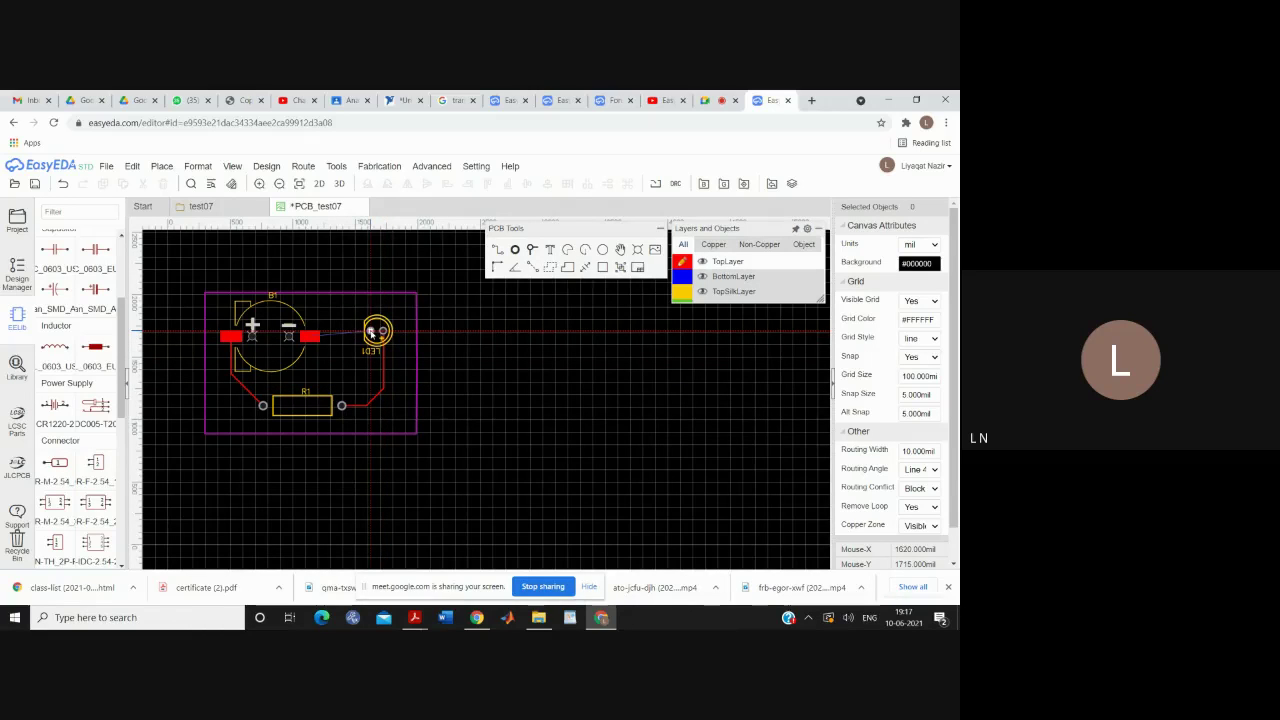
left_click(371, 333)
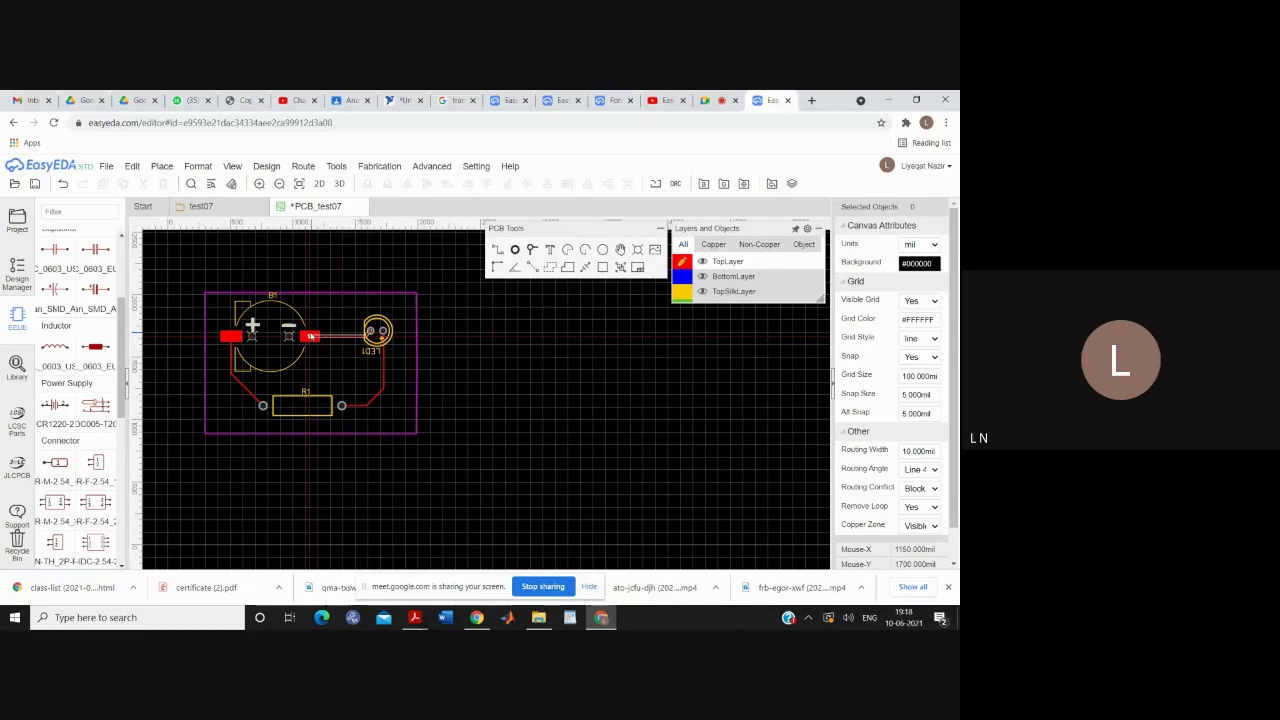
left_click(311, 337)
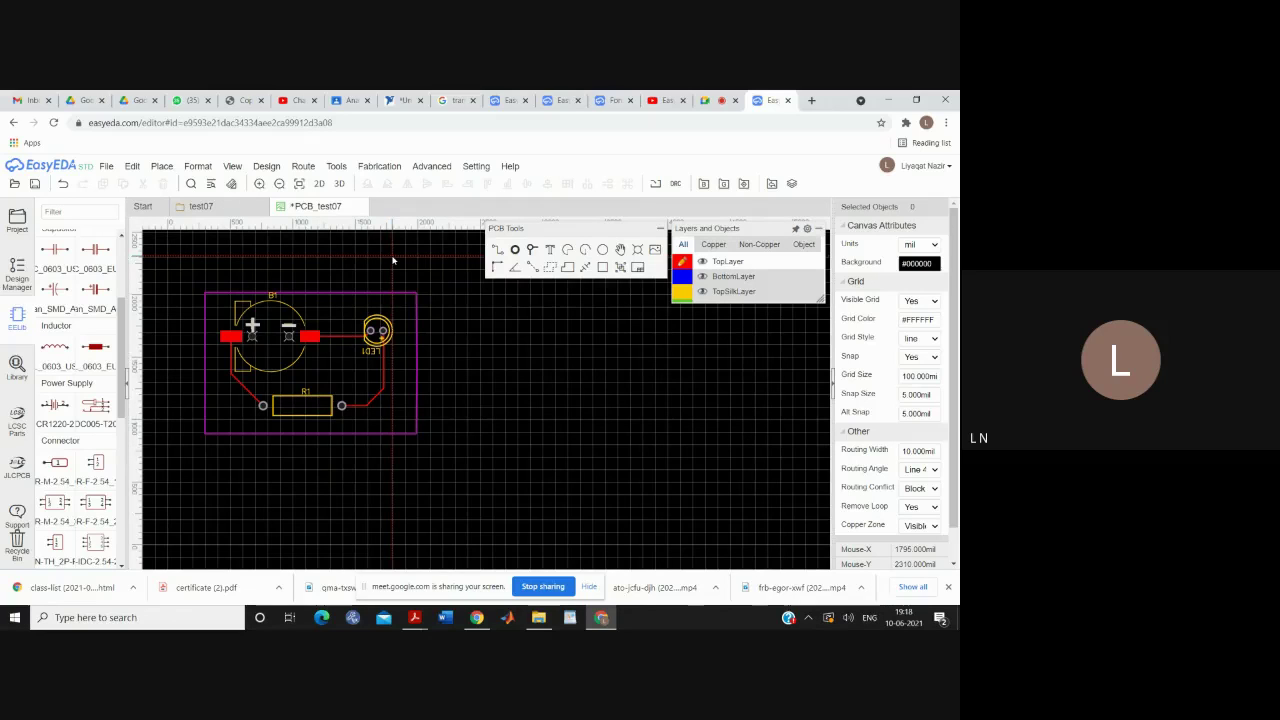
Inspect the routed board in 3D from a higher angle, and close the 3D view and the PCB layout
left_click(339, 186)
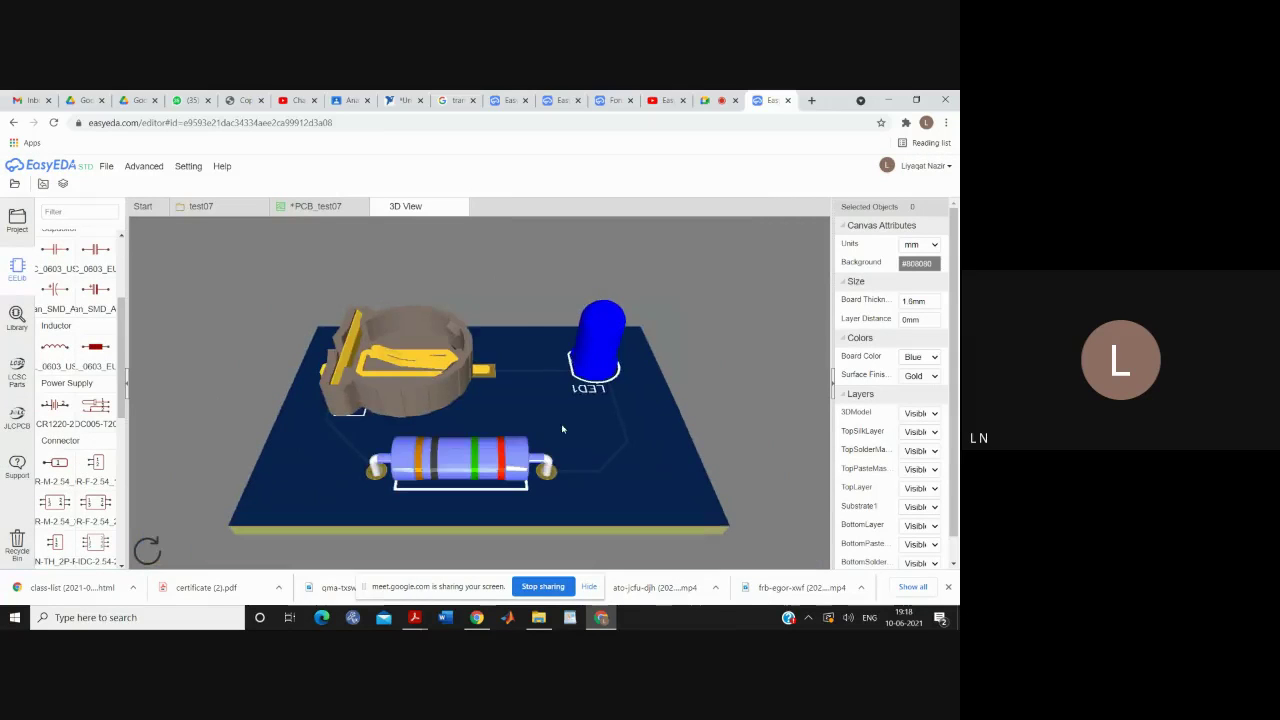
left_click_drag(525, 334, 529, 380)
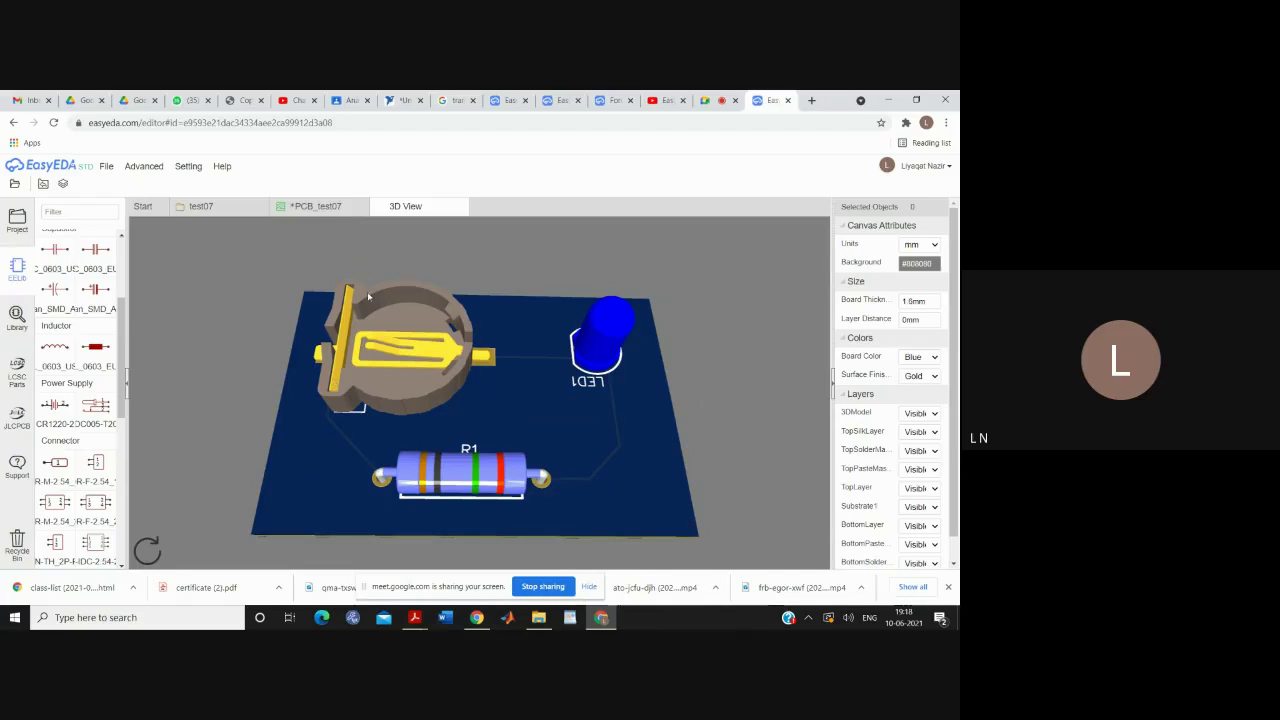
left_click(461, 207)
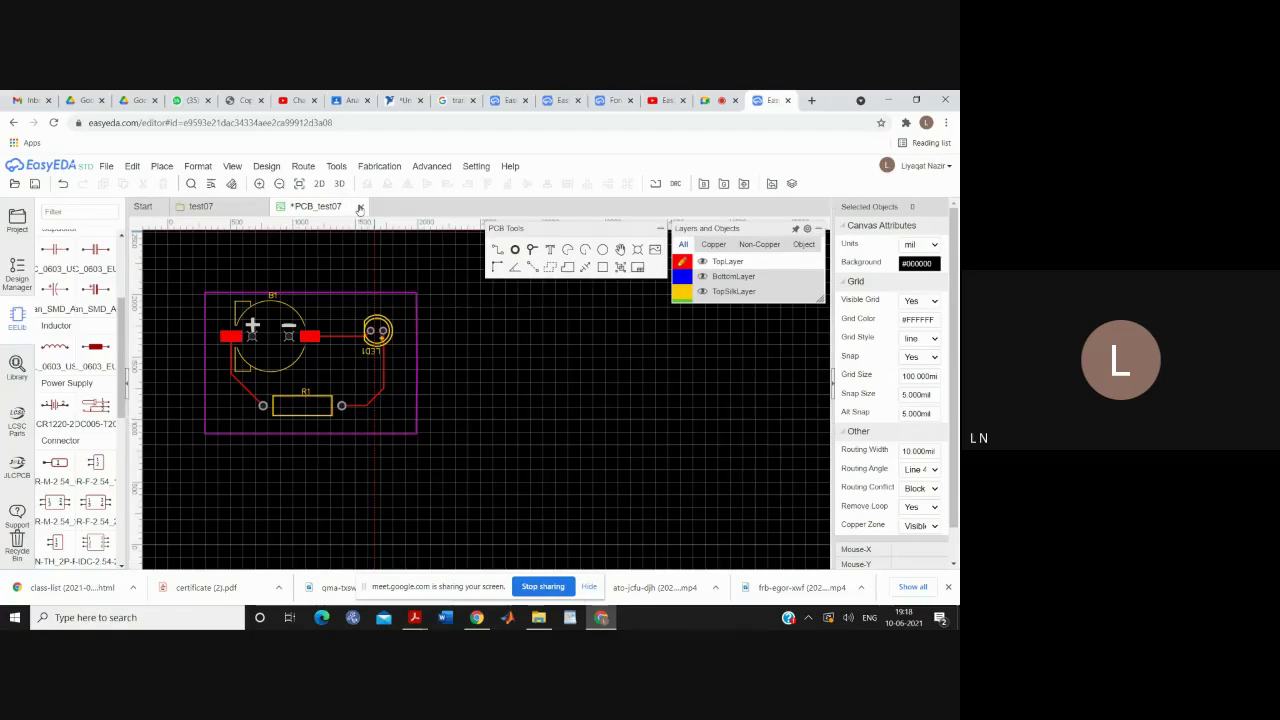
left_click(360, 207)
left_click(527, 383)
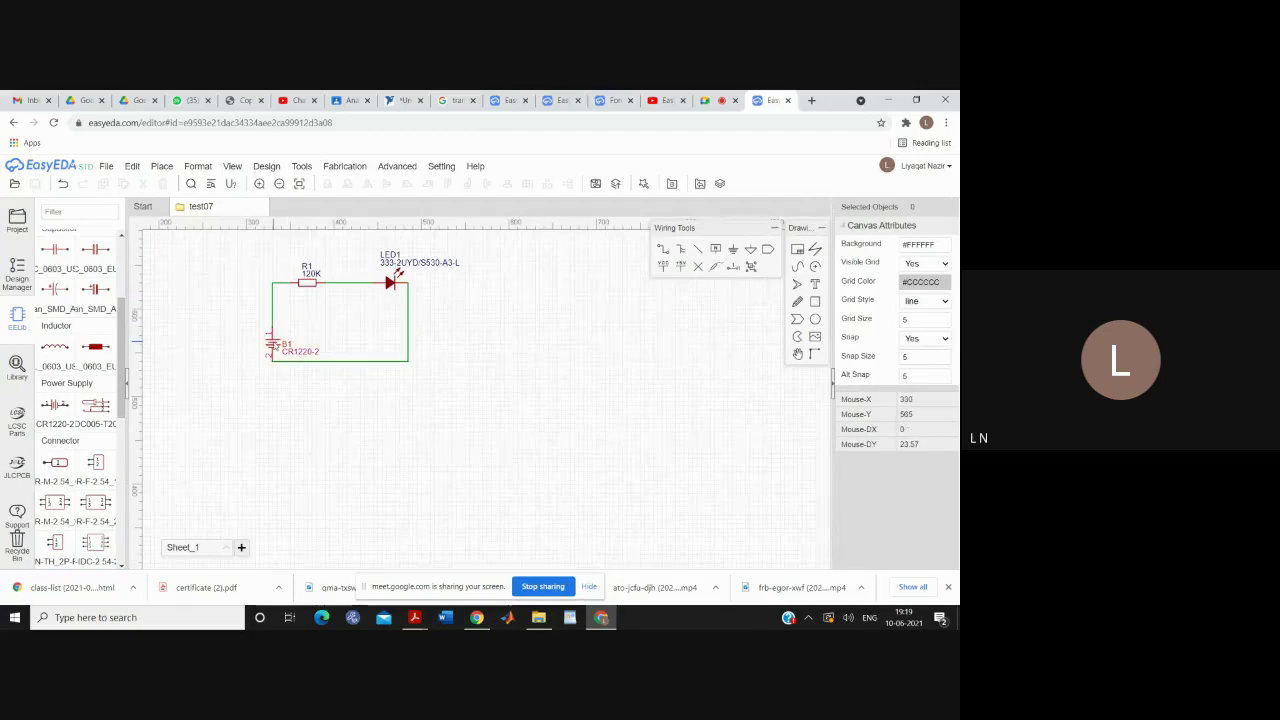
Shift battery B1 up slightly in the schematic and delete it
left_click(271, 344)
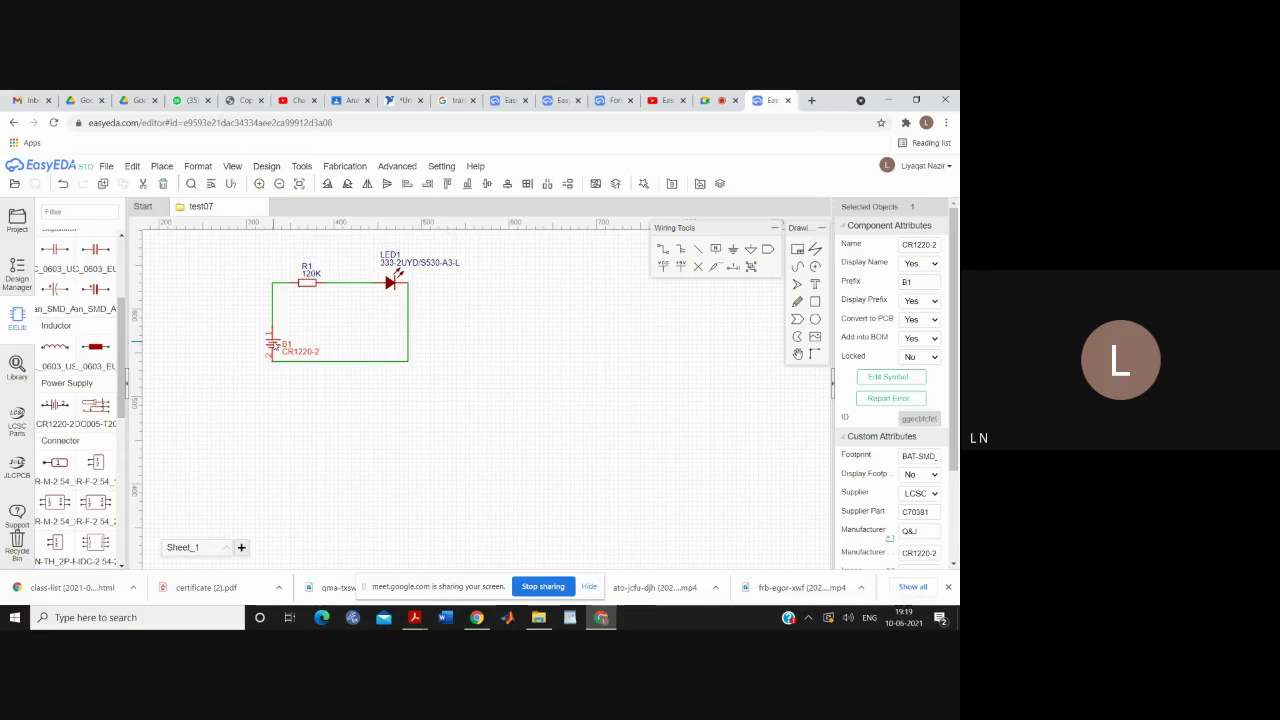
left_click_drag(275, 345, 275, 331)
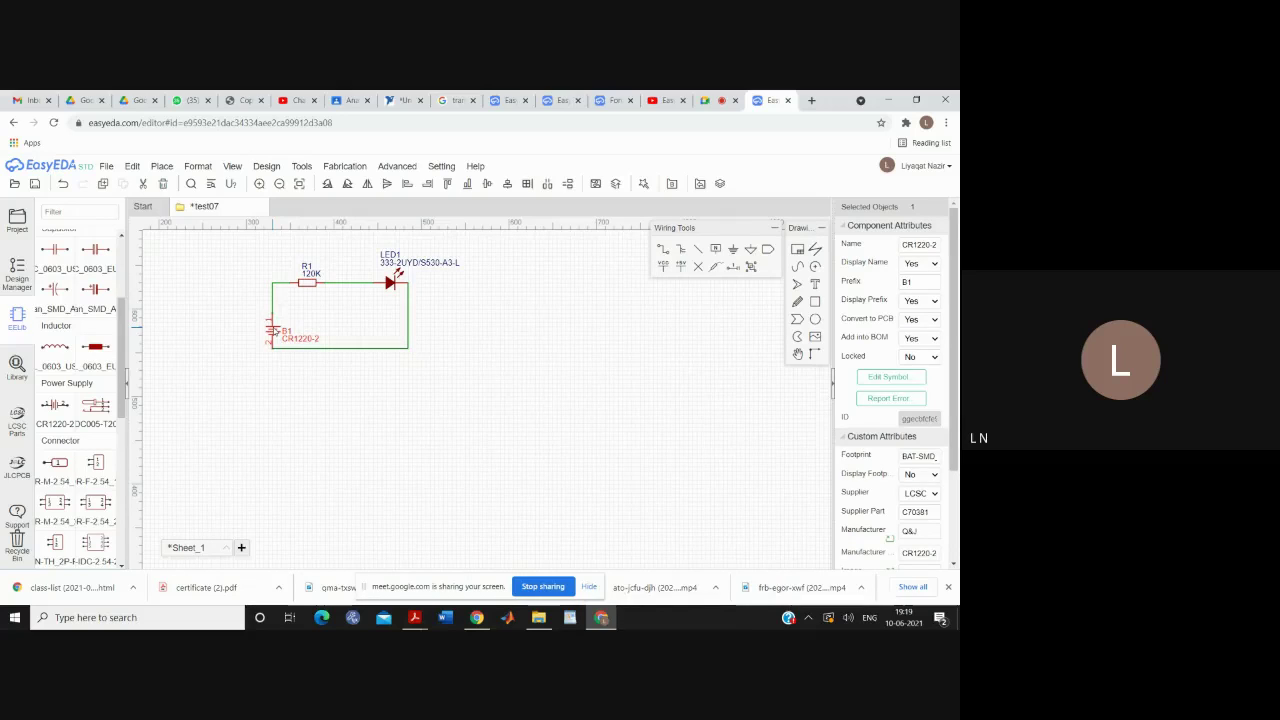
key("Delete")
Open the component library, collapse the Optocouplers & LEDs category and expand Connectors
left_click(161, 166)
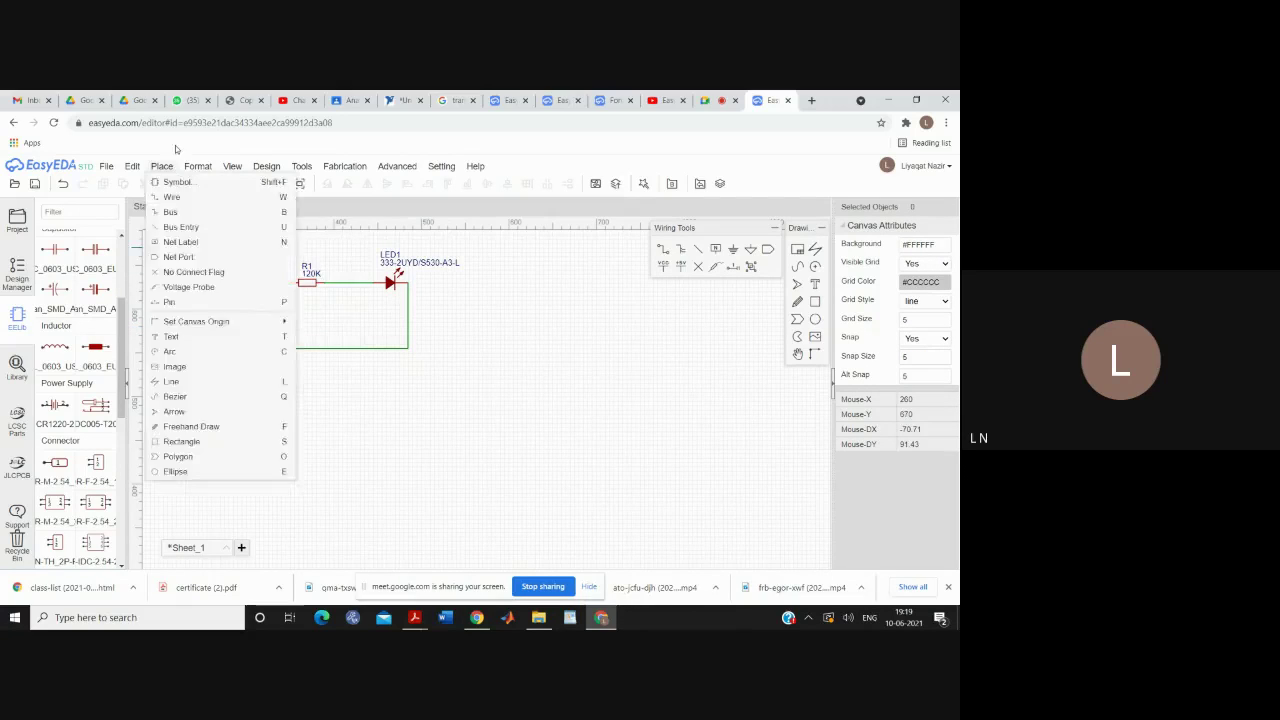
left_click(170, 183)
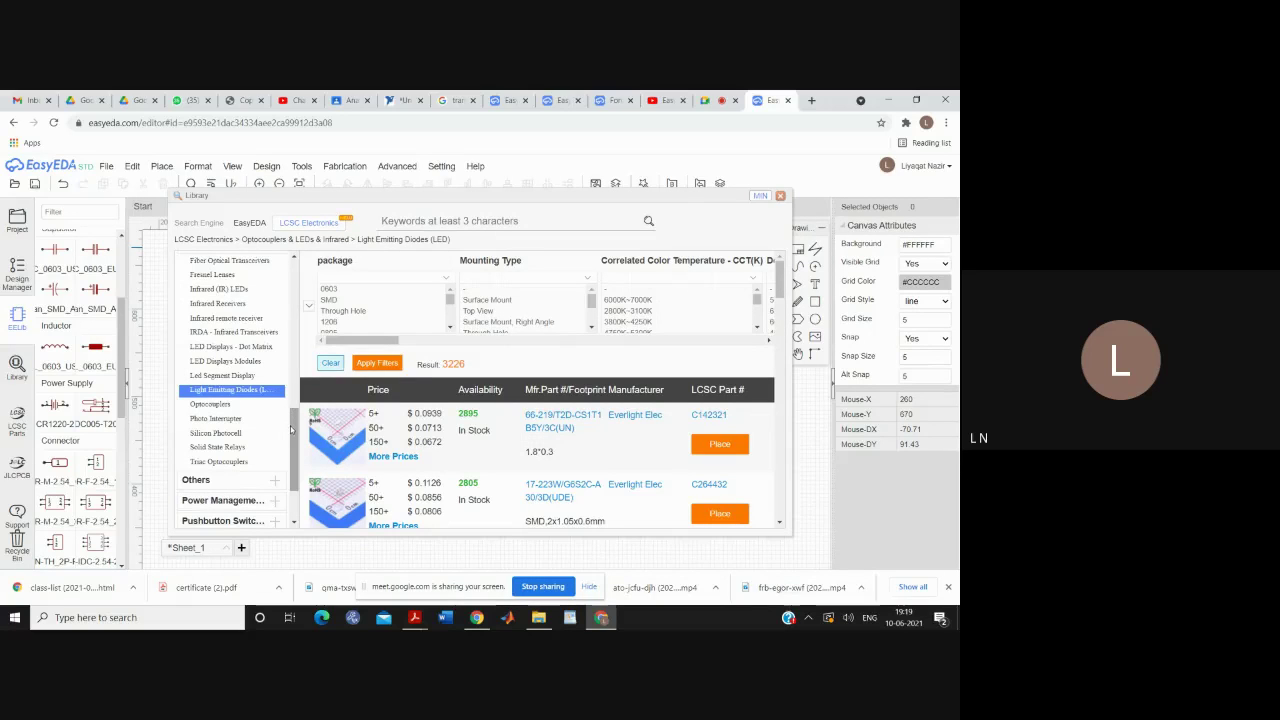
left_click_drag(291, 430, 292, 388)
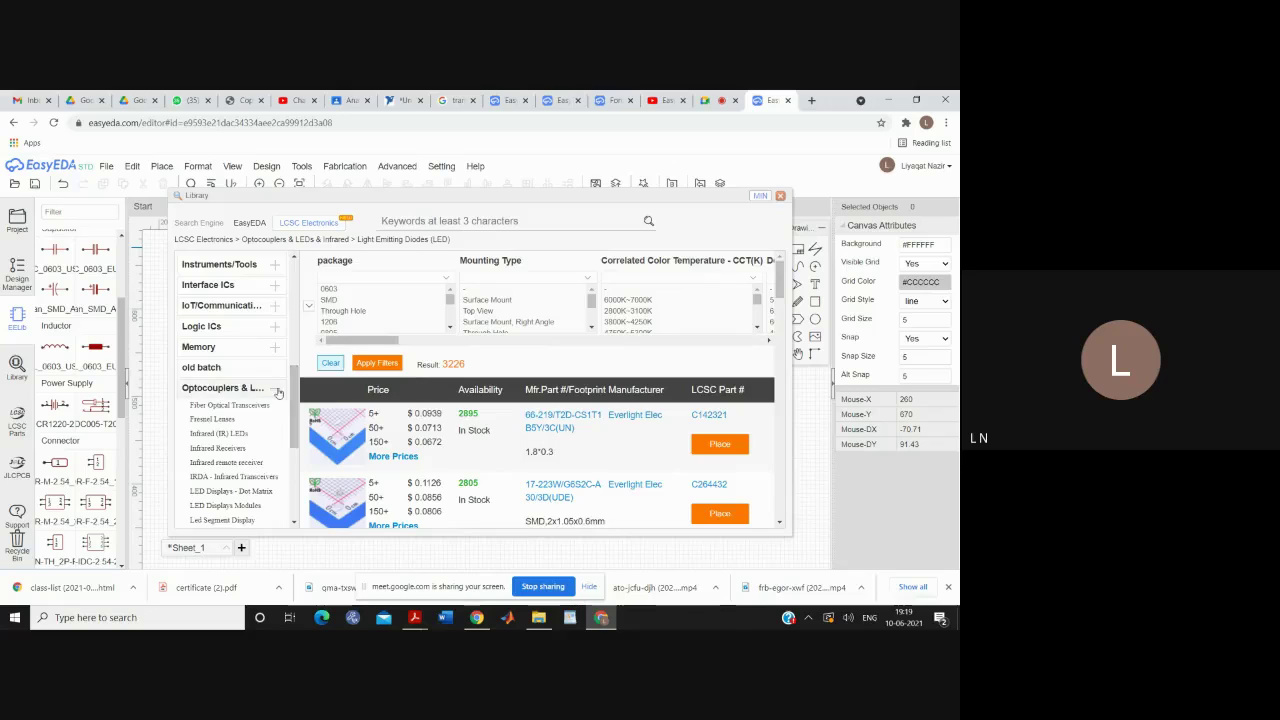
left_click(276, 388)
left_click_drag(292, 414, 278, 269)
scroll(270, 300, "down", 3)
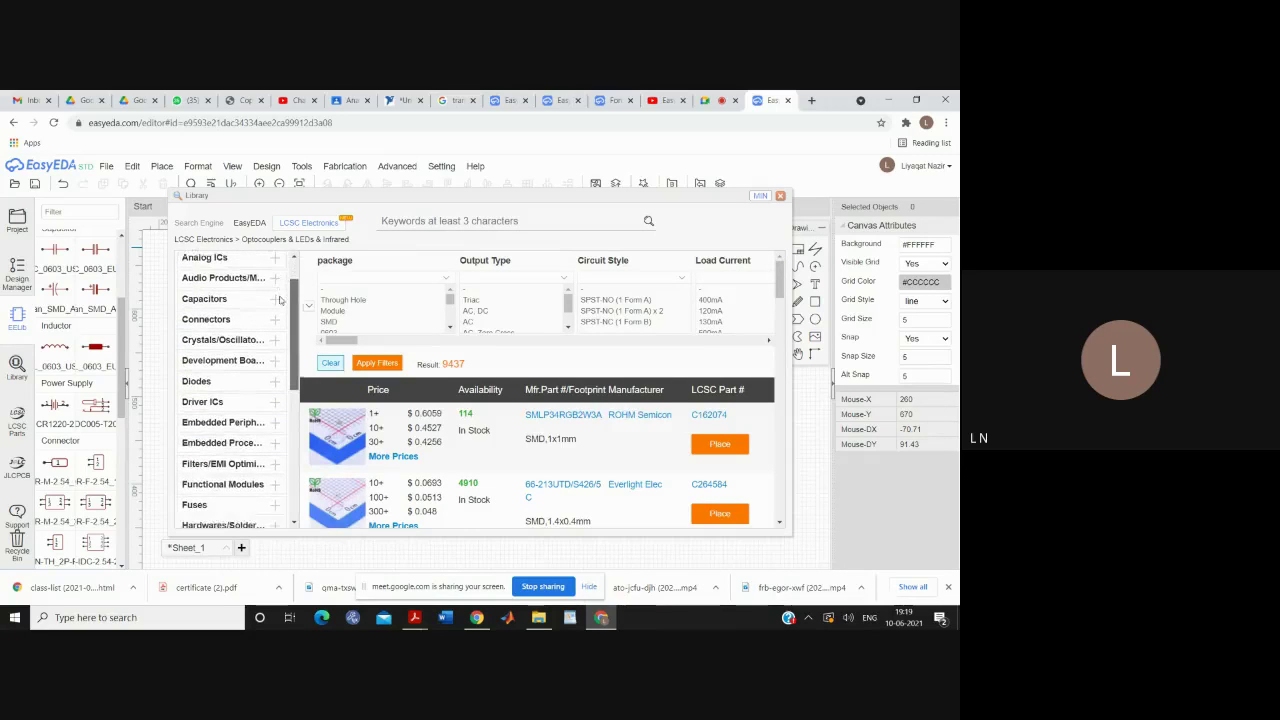
left_click(265, 314)
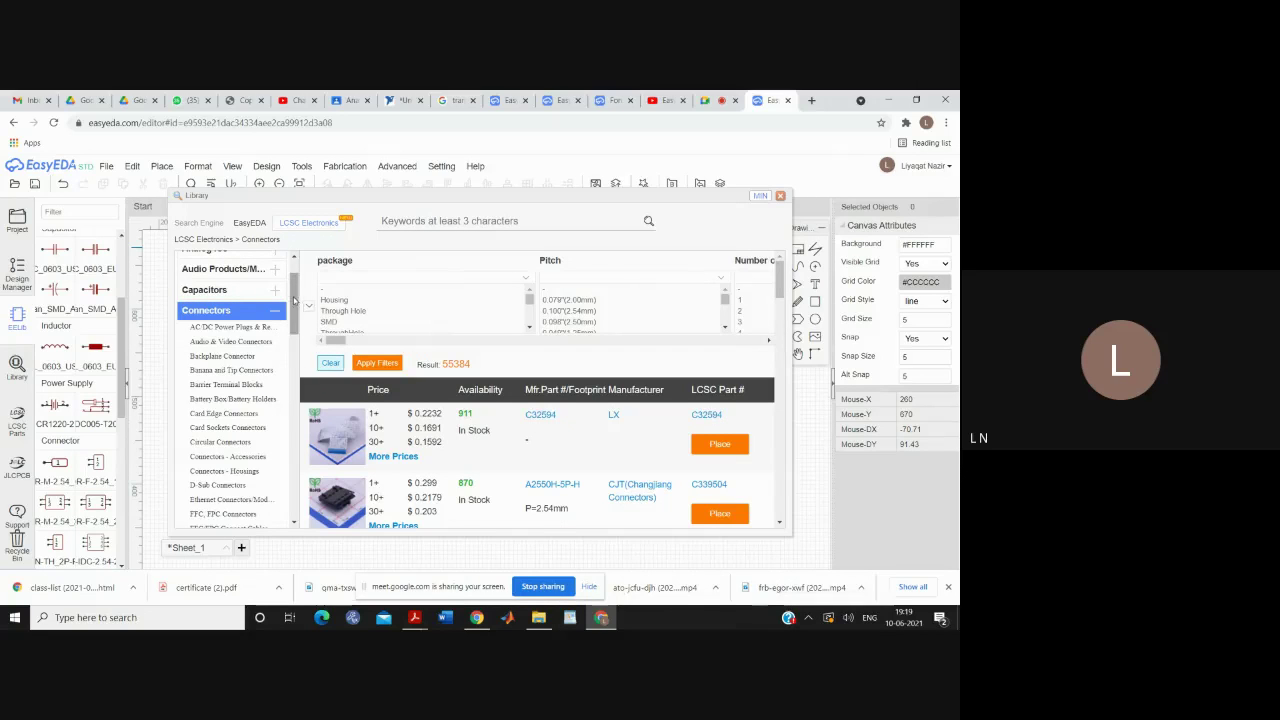
Preview the first two connector parts' images and look through the Banana and Tip Connectors subcategory
scroll(294, 308, "down", 2)
scroll(294, 308, "down", 1)
mouse_move(347, 460)
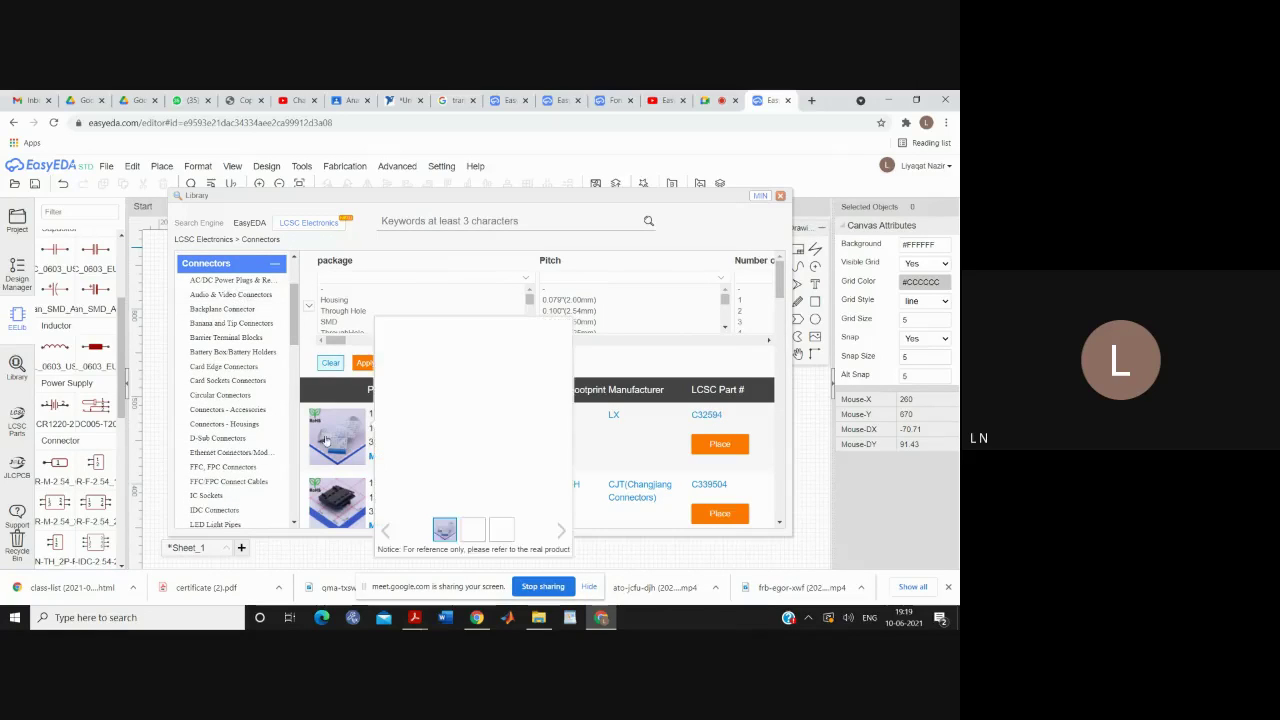
mouse_move(348, 509)
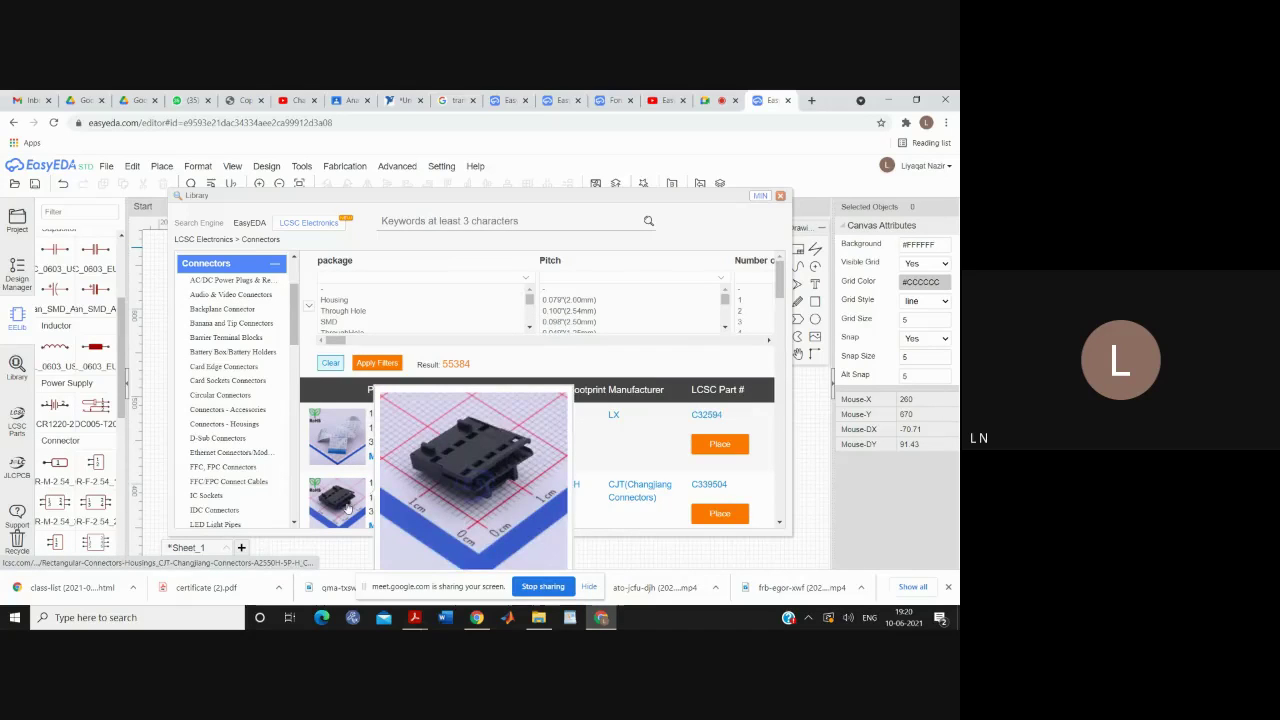
left_click(231, 326)
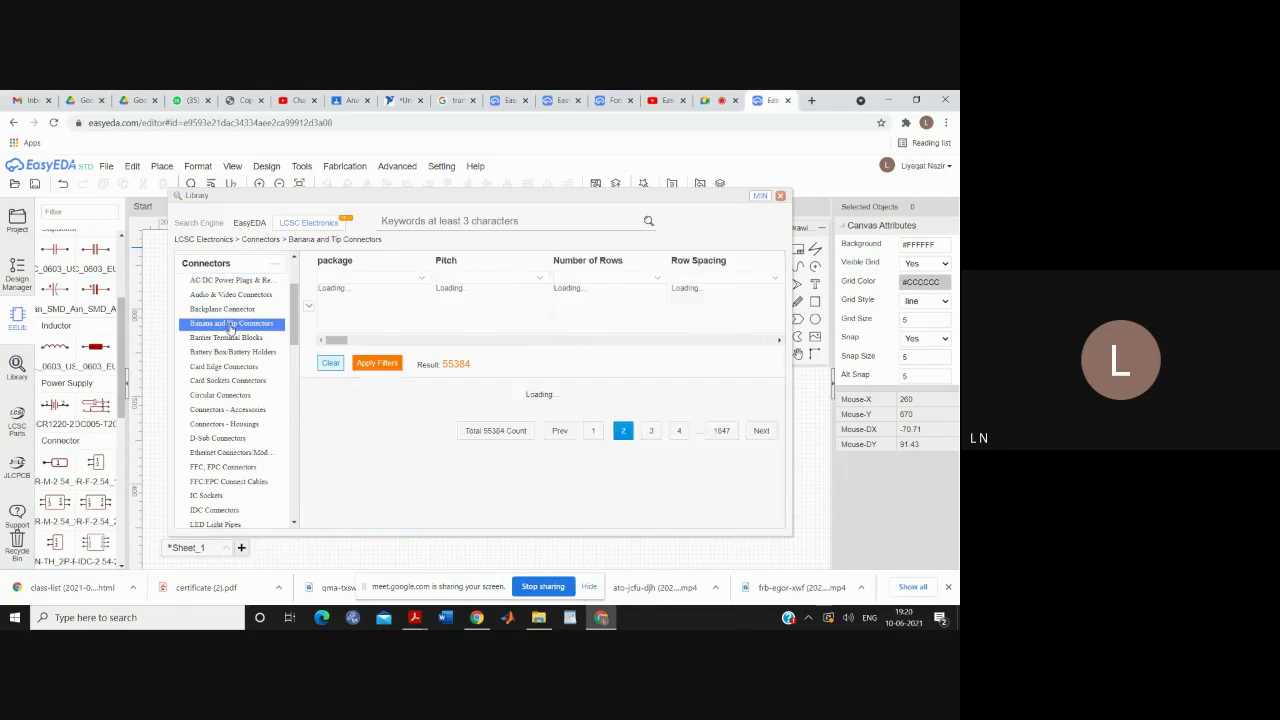
mouse_move(340, 440)
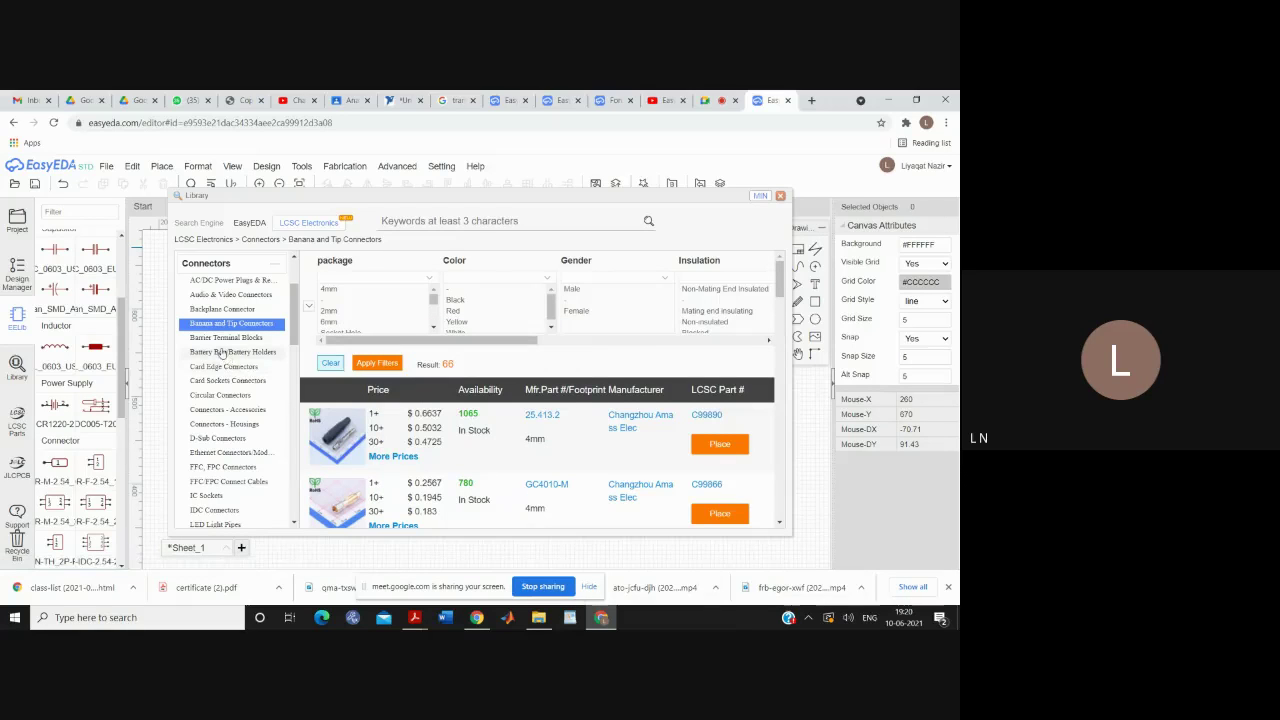
Look through the Barrier Terminal Blocks and Circular Connectors subcategories for a suitable battery connector
left_click(225, 338)
mouse_move(326, 437)
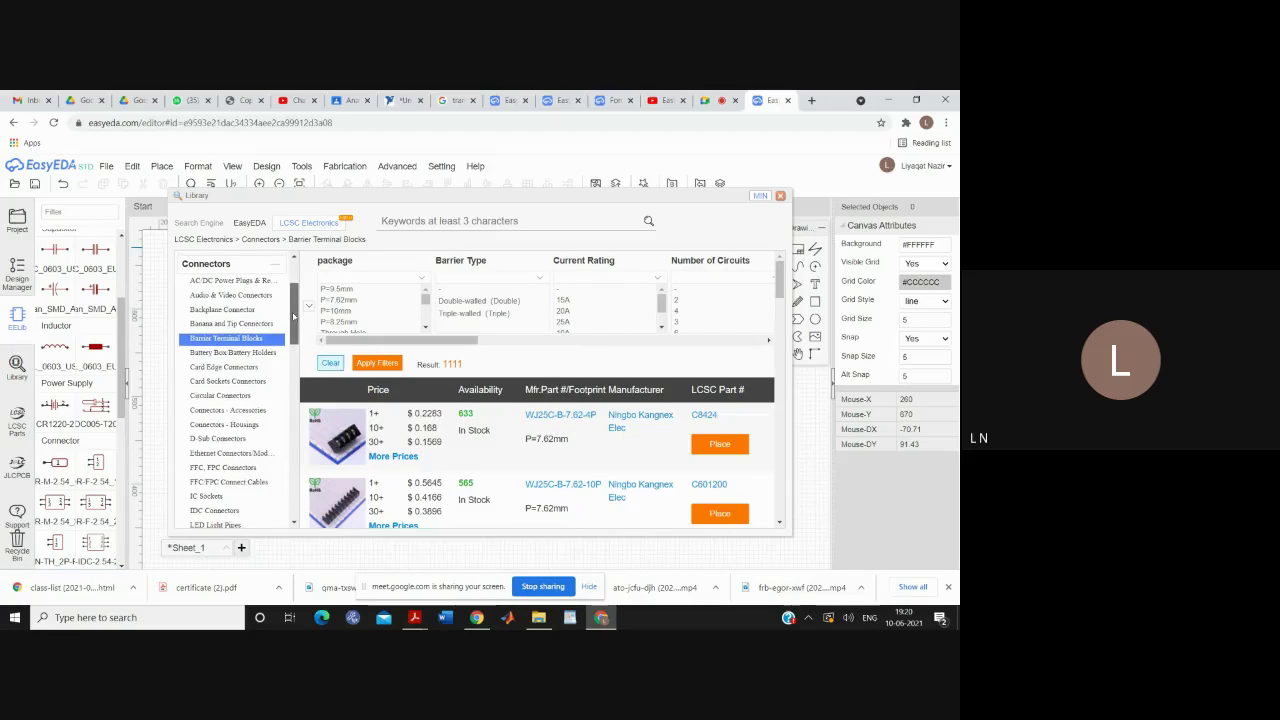
left_click_drag(294, 316, 294, 326)
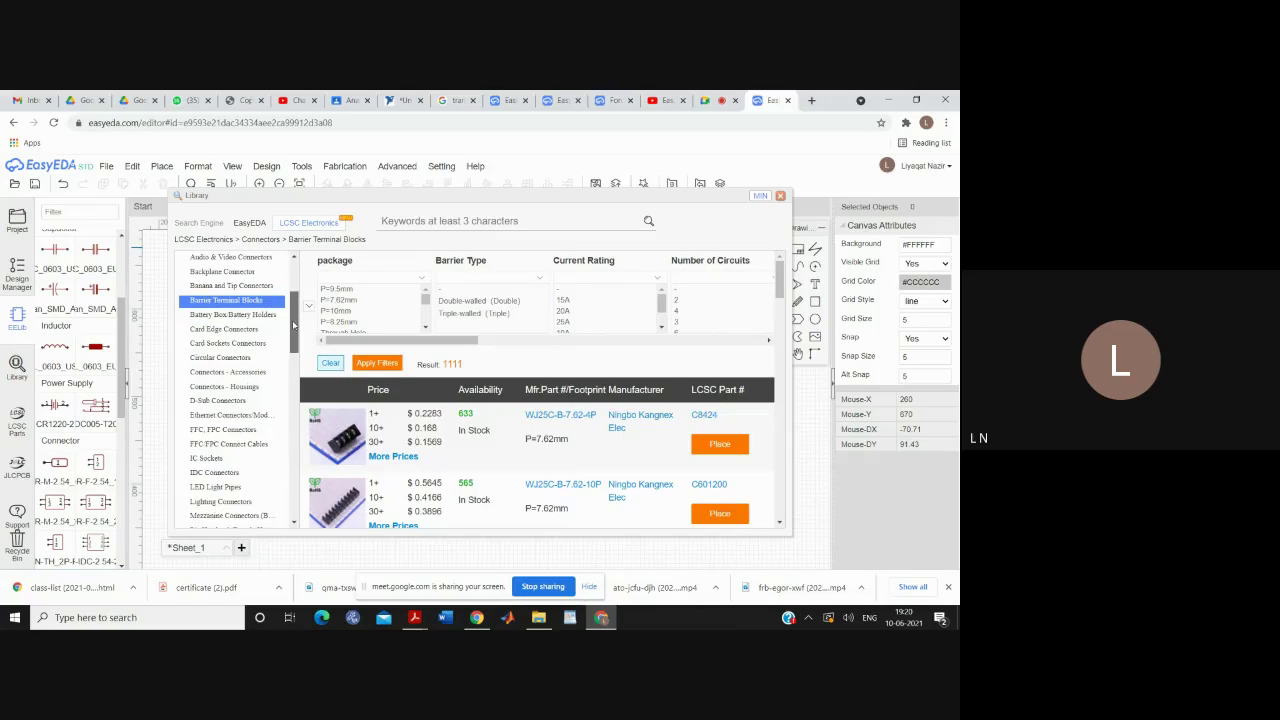
left_click(224, 359)
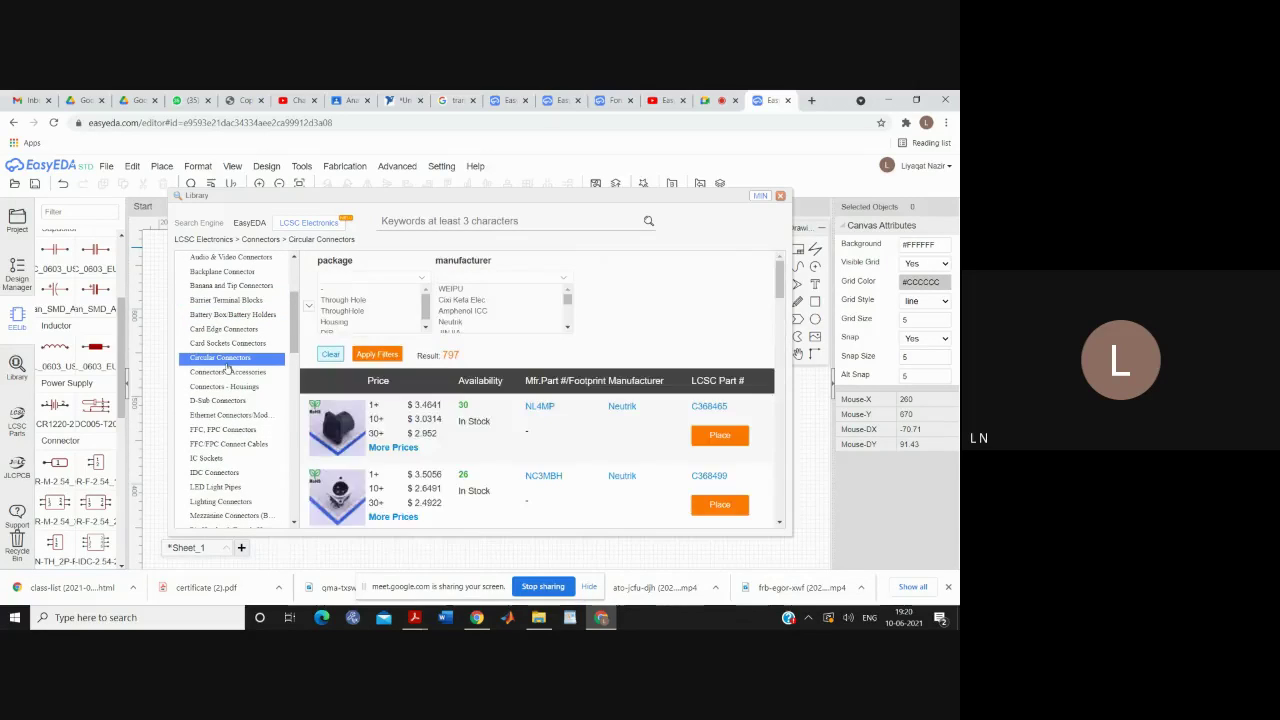
mouse_move(329, 434)
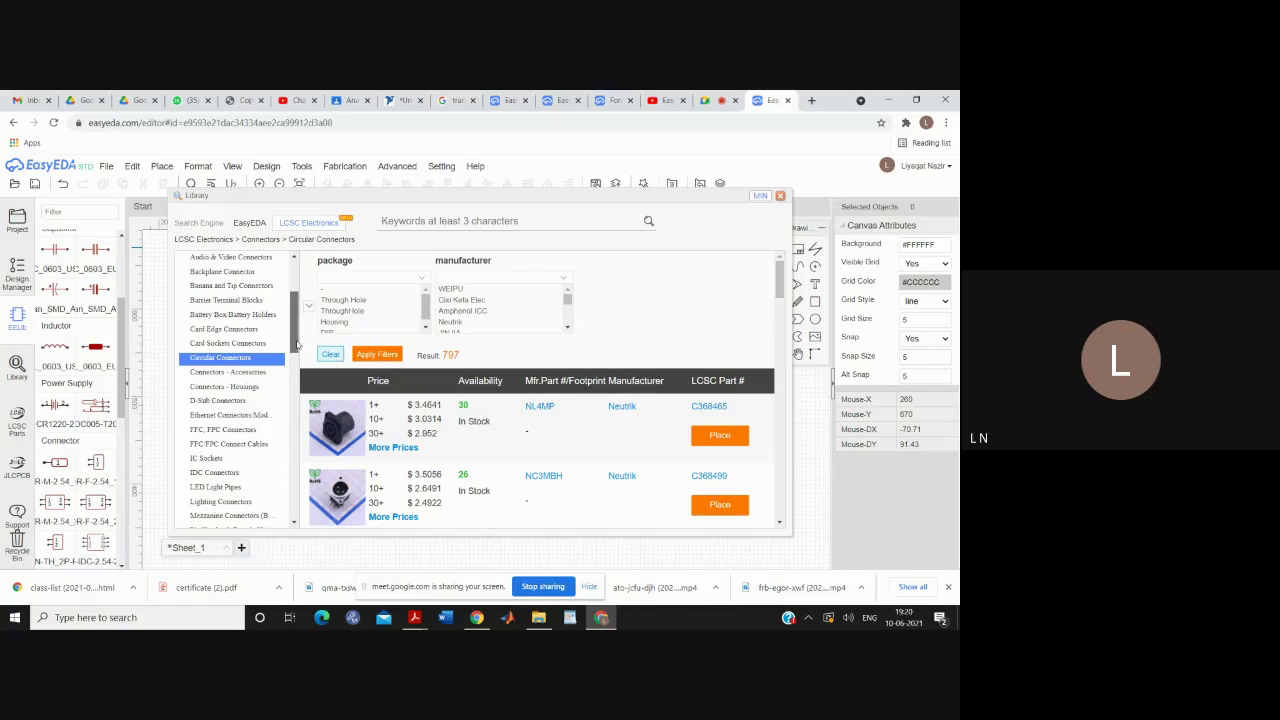
left_click_drag(296, 345, 296, 360)
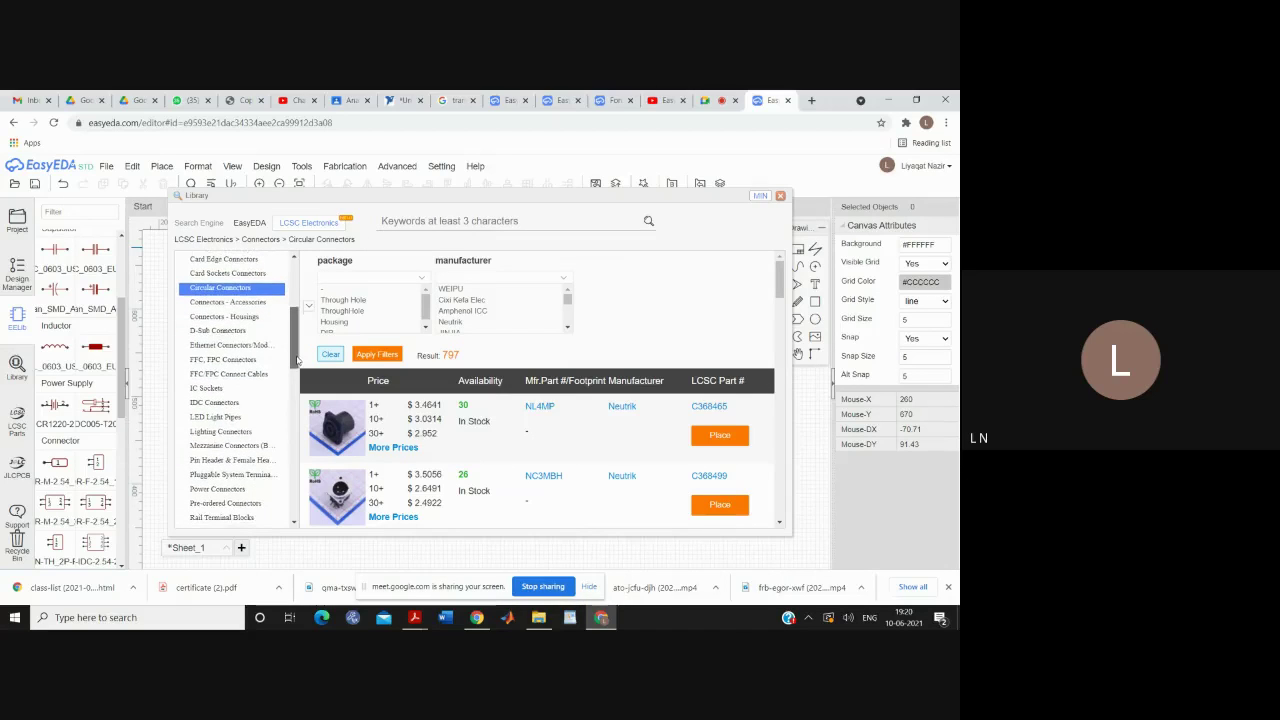
Place the two-pin header MTP125-1102S1 from Pin Header & Female Header in the schematic, inside the wire loop below R1
left_click(225, 462)
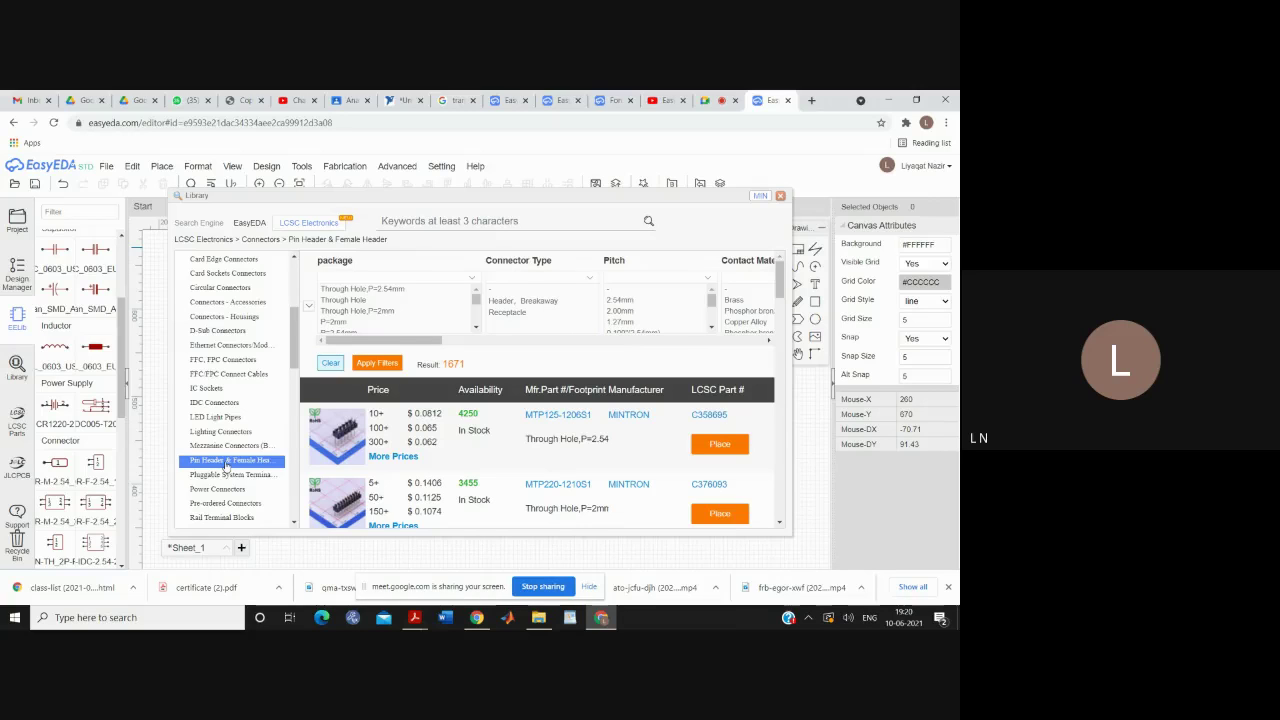
mouse_move(335, 437)
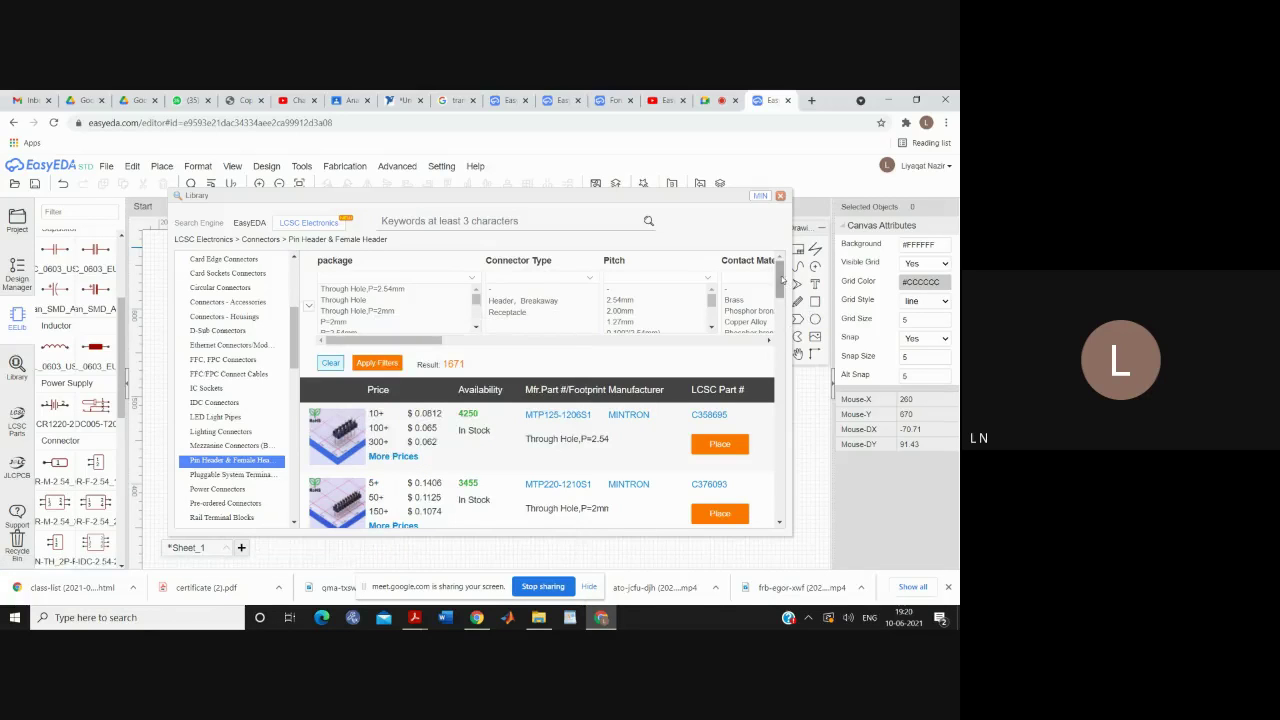
left_click_drag(779, 280, 787, 408)
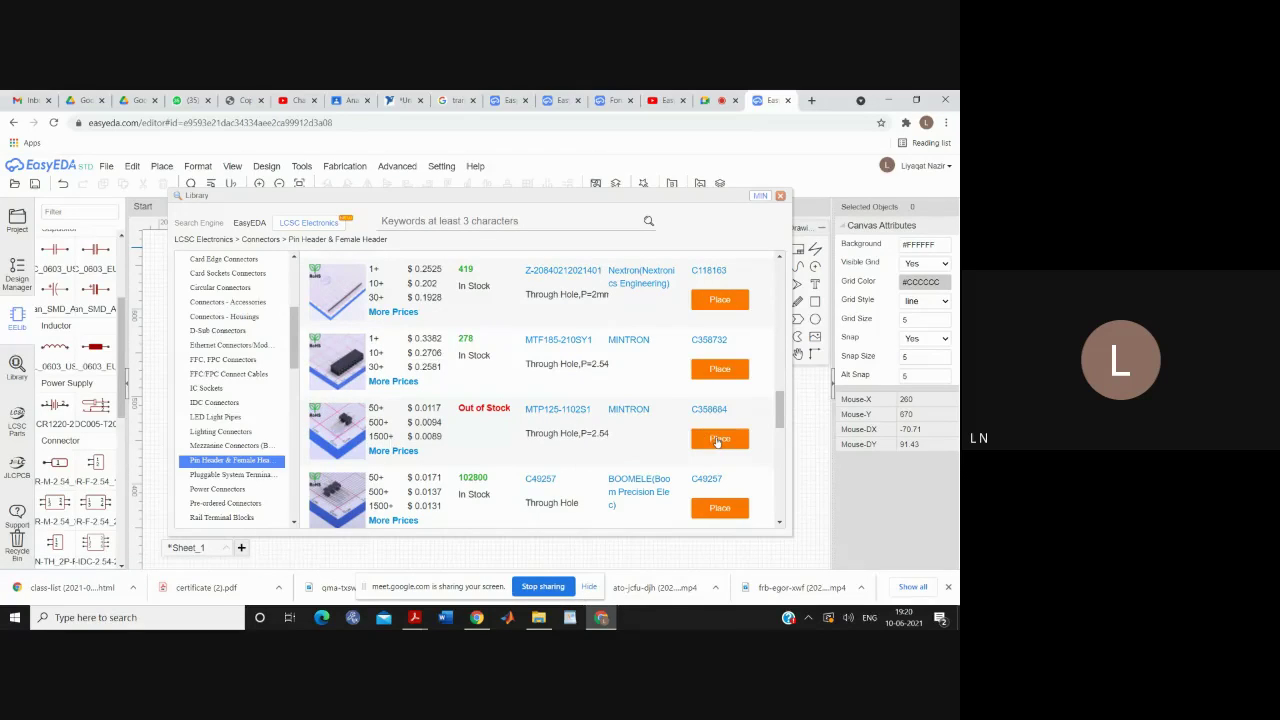
left_click(718, 441)
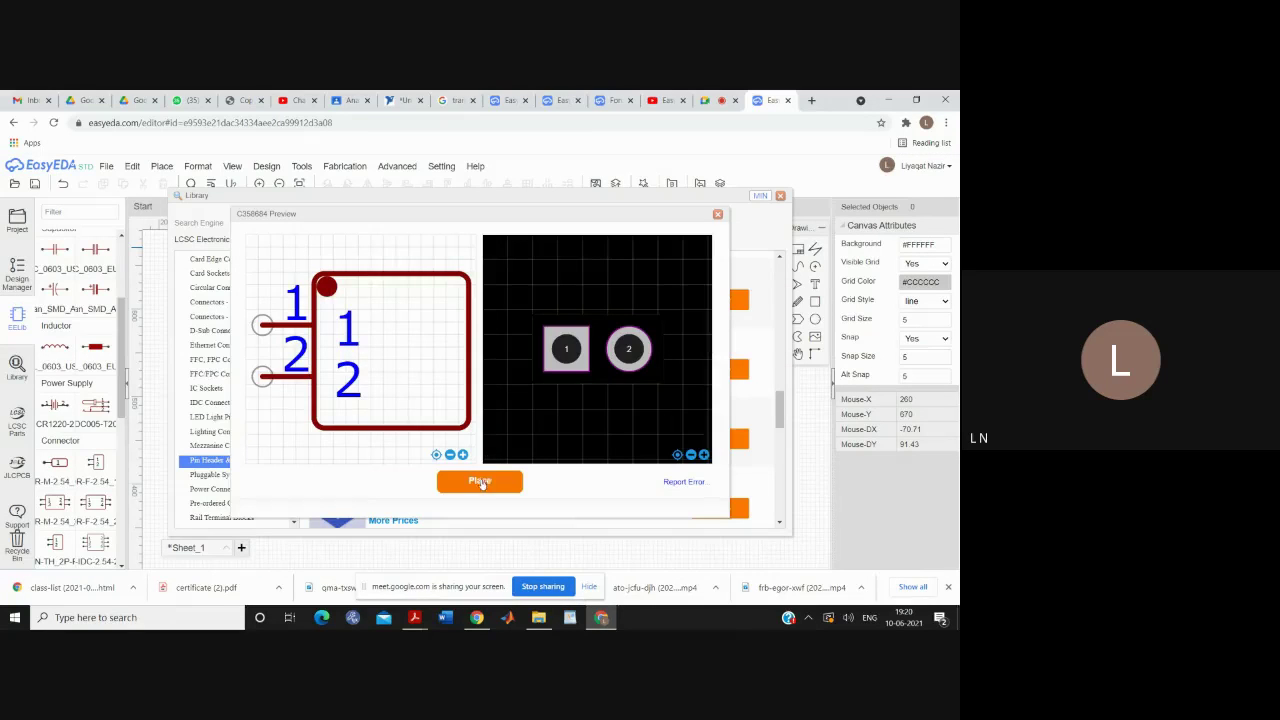
left_click(481, 483)
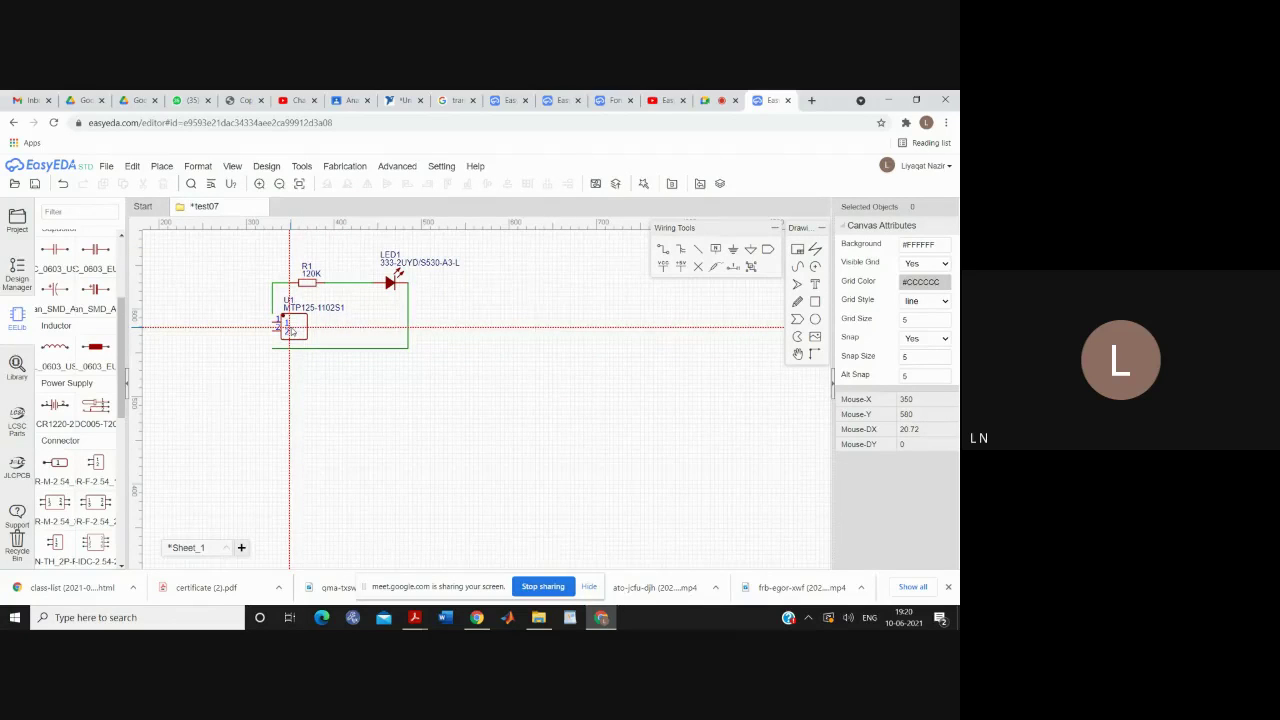
left_click(289, 327)
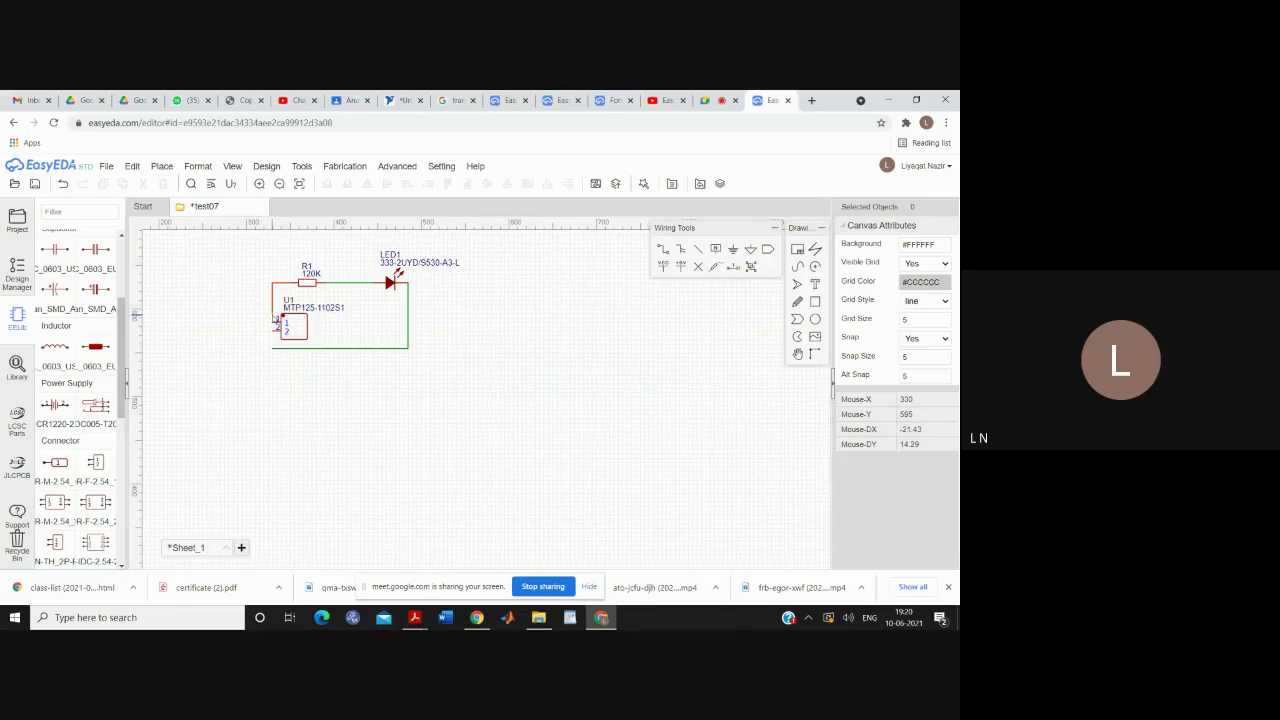
Extend the loose end of R1's wire to header pin 1 and the loose end of LED1's wire to pin 2
left_click(272, 316)
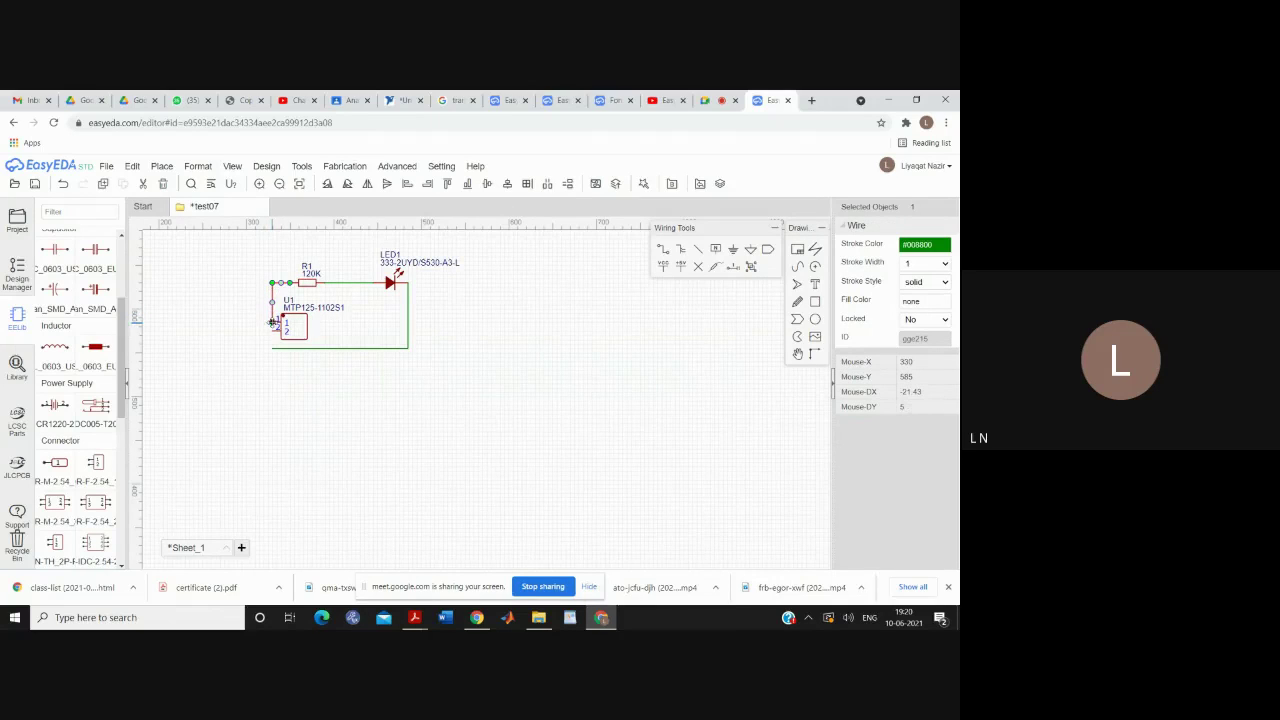
left_click_drag(272, 322, 273, 322)
left_click(302, 372)
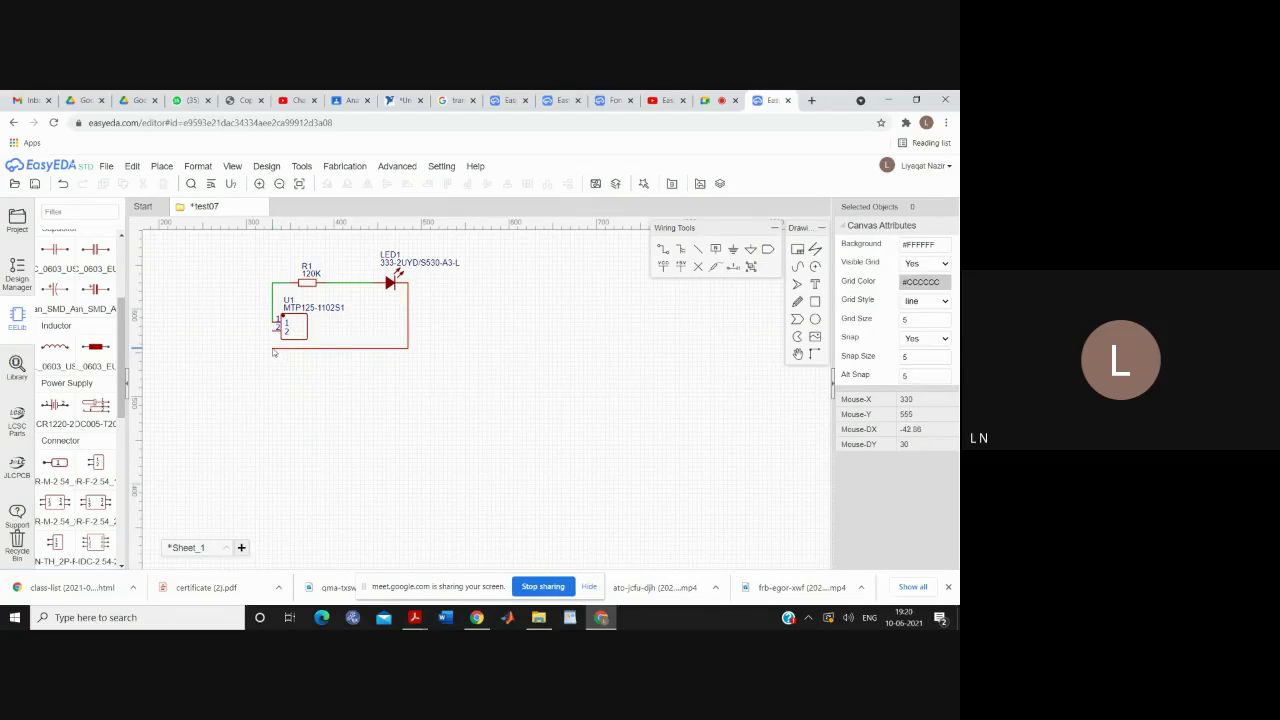
left_click(273, 350)
left_click_drag(271, 347, 272, 331)
left_click(332, 376)
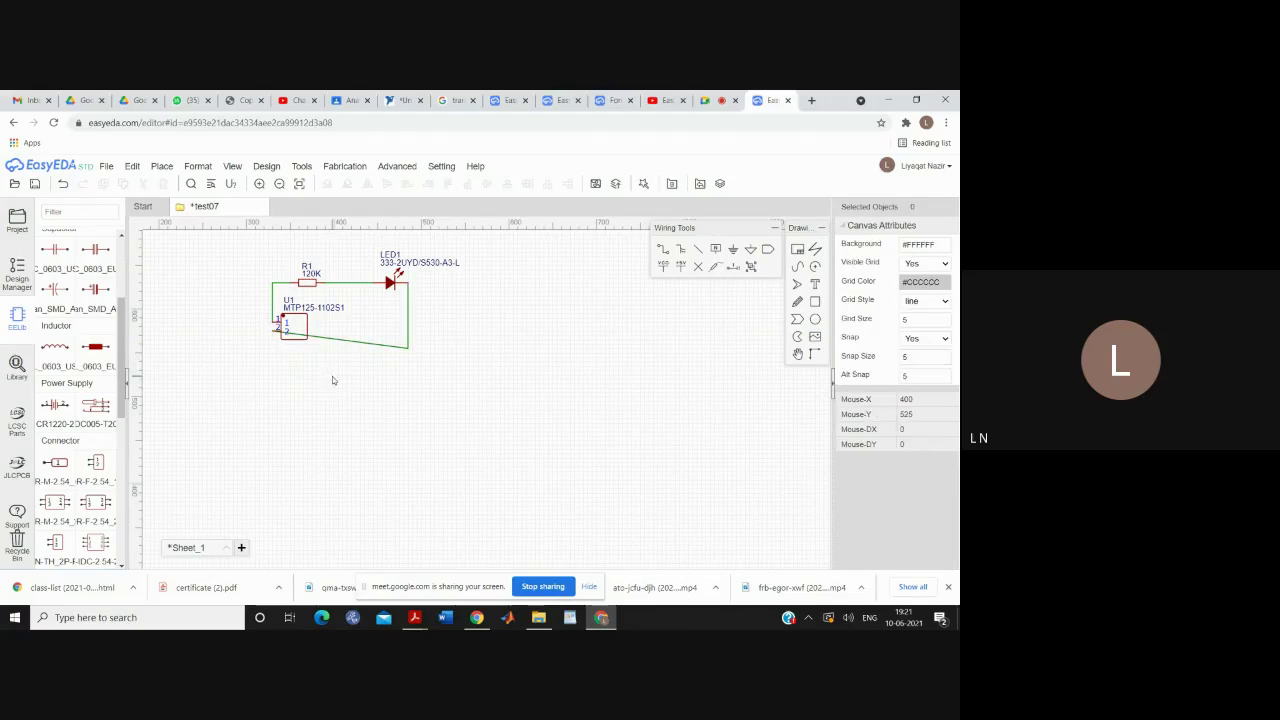
Delete the slanted wire and draw a new right-angled wire from LED1's free pin to header pin 2
left_click(328, 340)
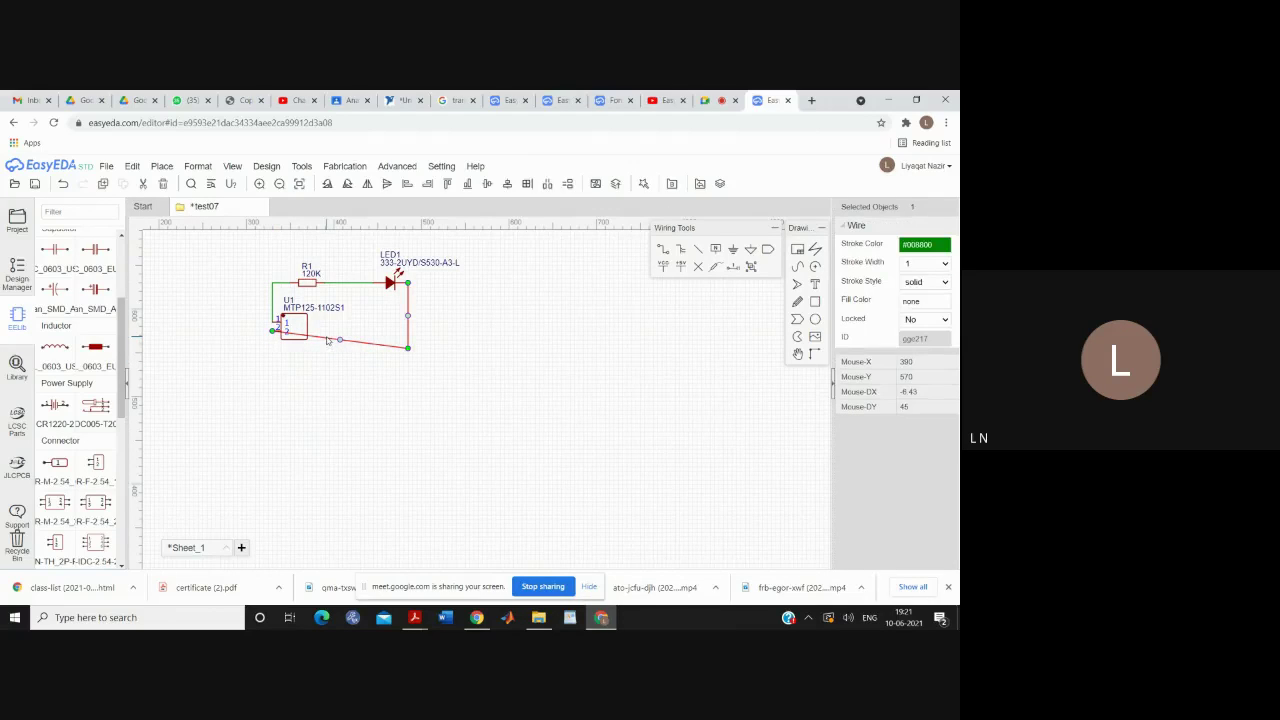
key("Delete")
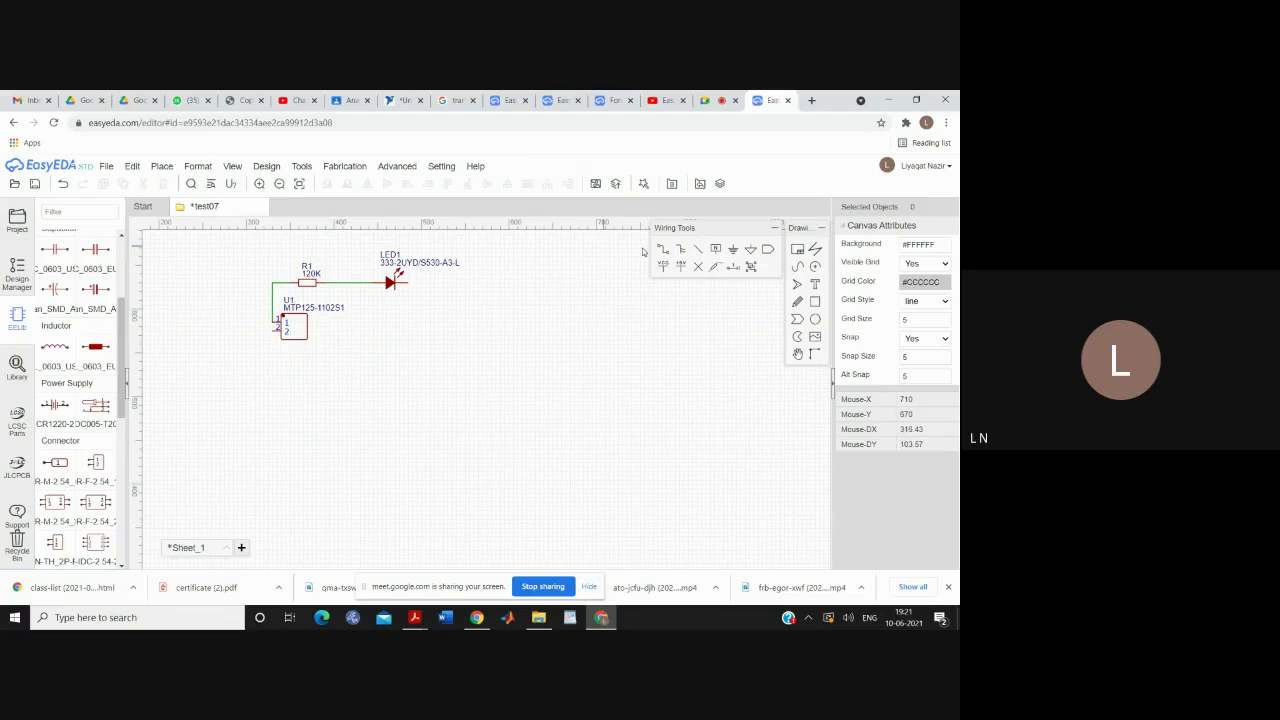
left_click(661, 250)
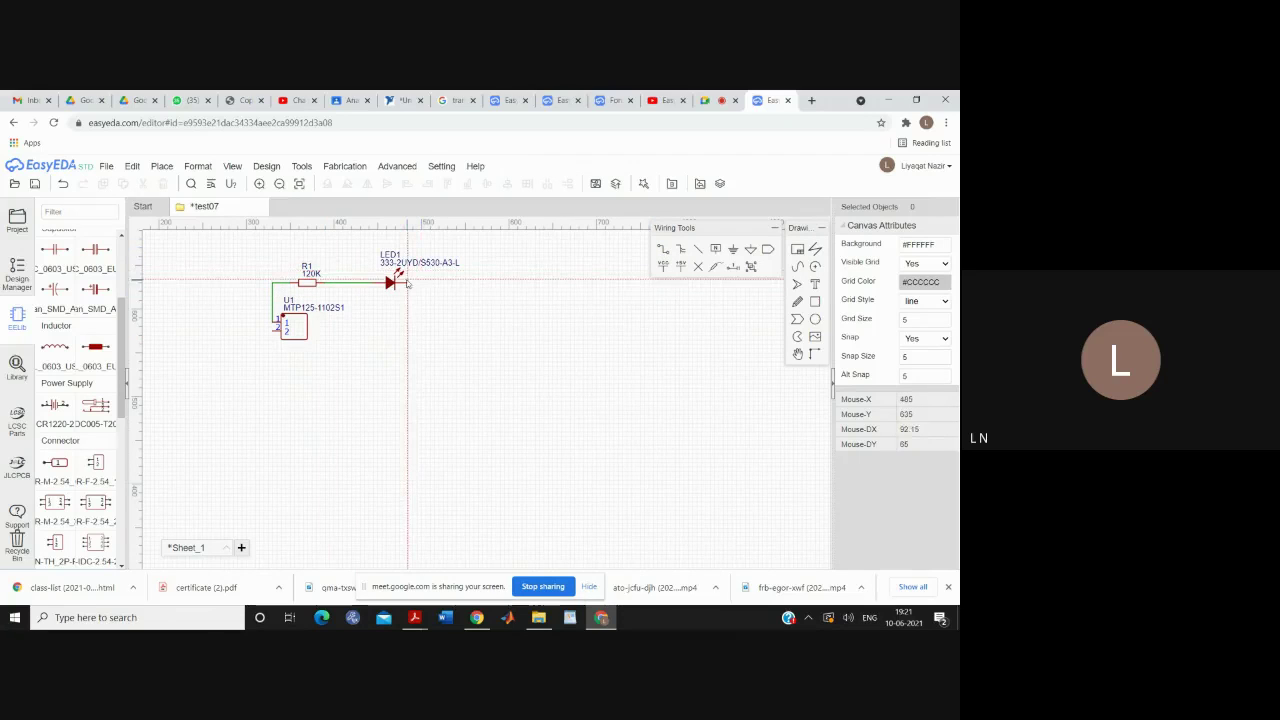
left_click(407, 284)
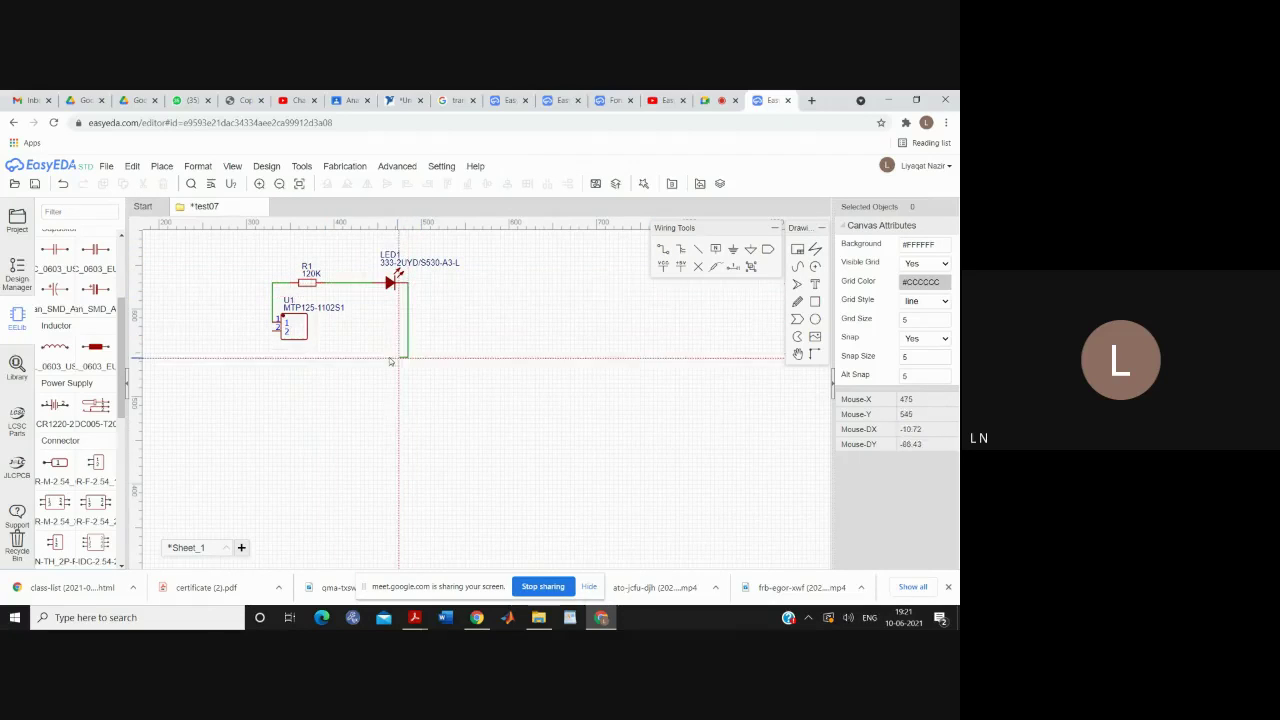
left_click(279, 331)
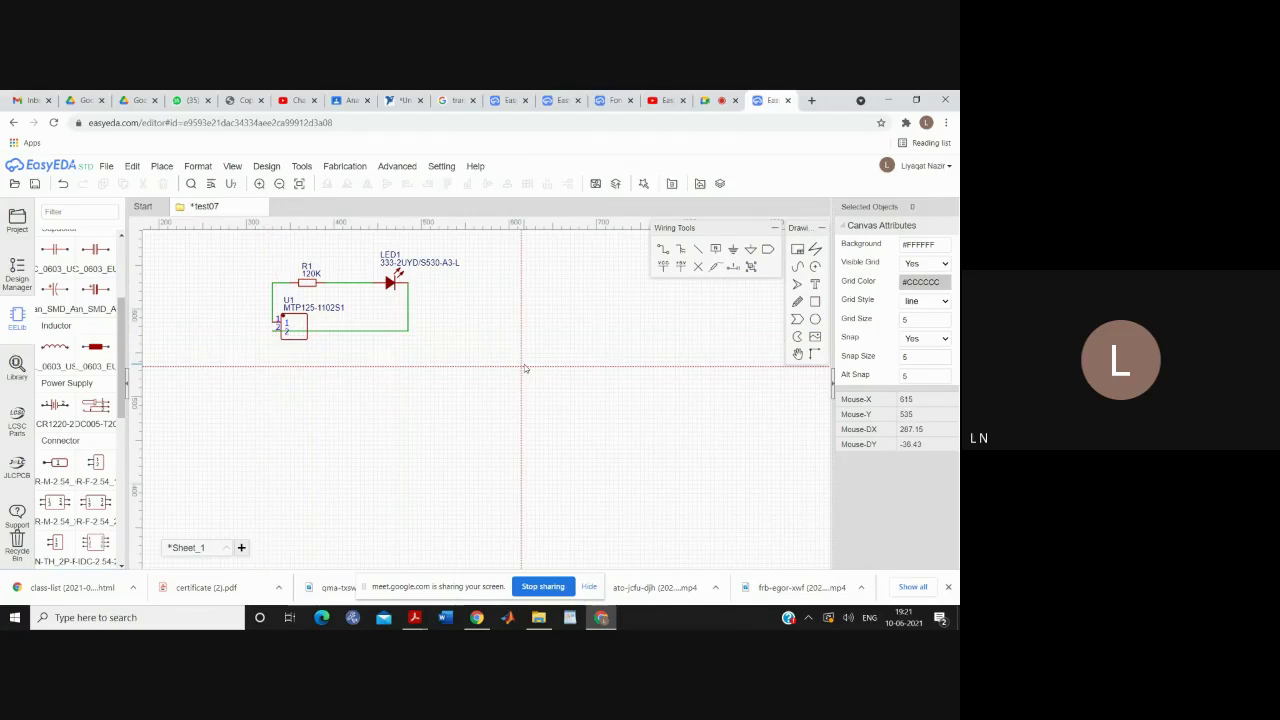
key("Escape")
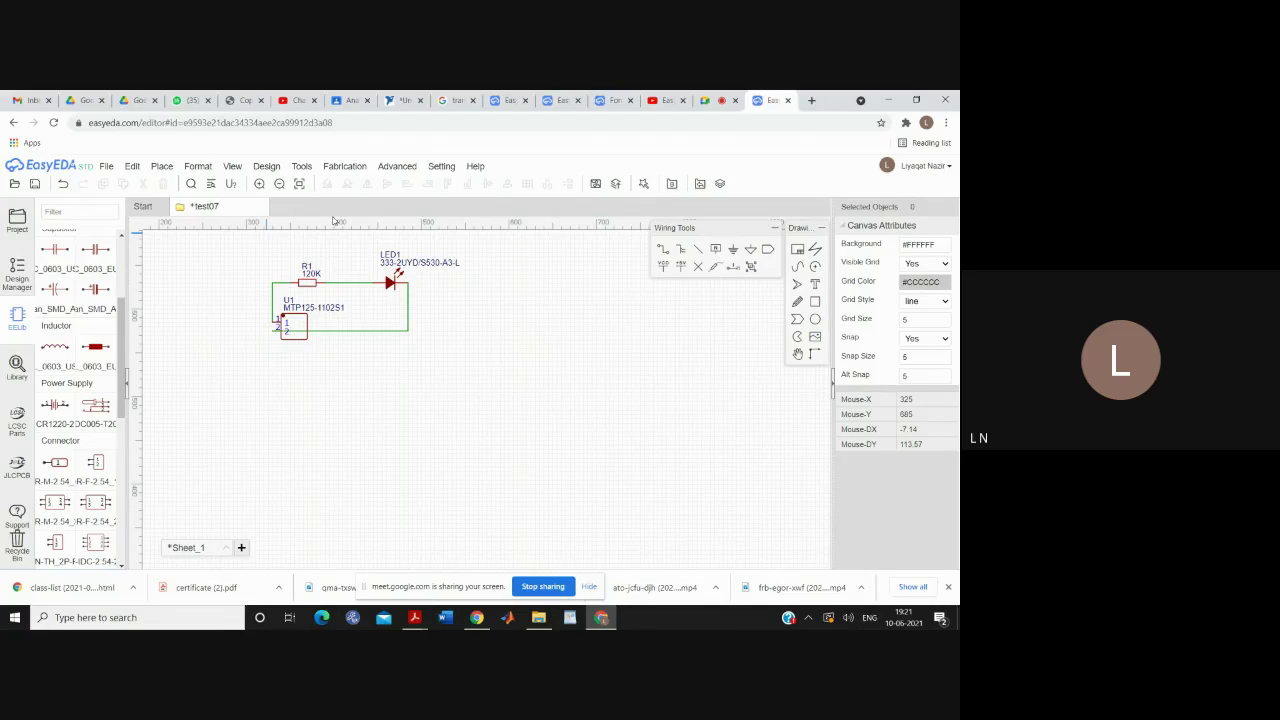
Save the schematic and convert it to a PCB, dismissing the New PCB settings without applying them
left_click(266, 166)
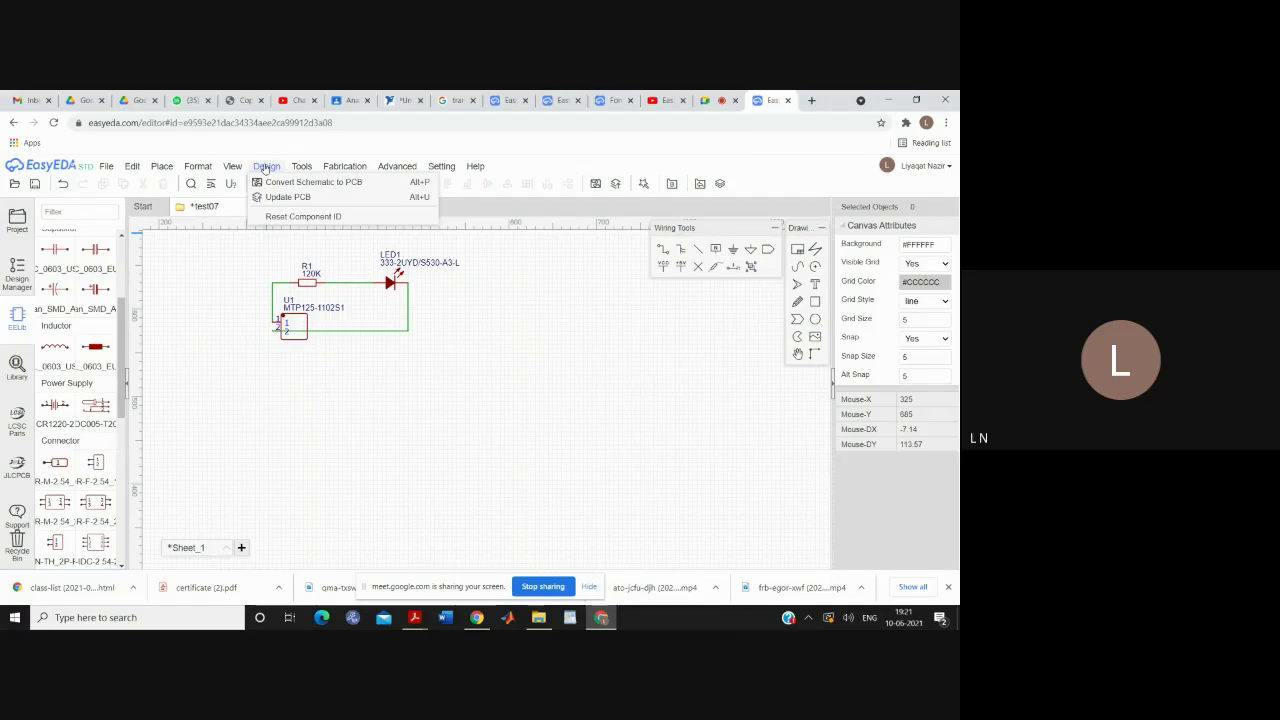
left_click(276, 190)
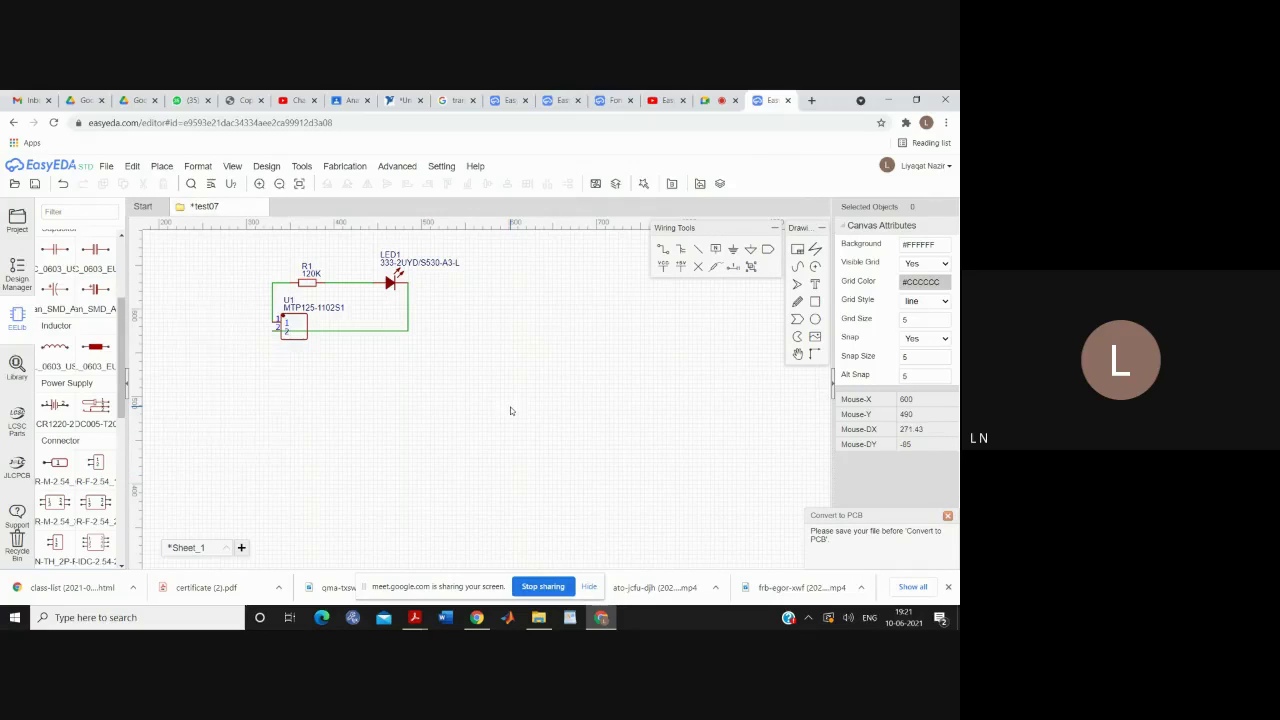
mouse_move(104, 167)
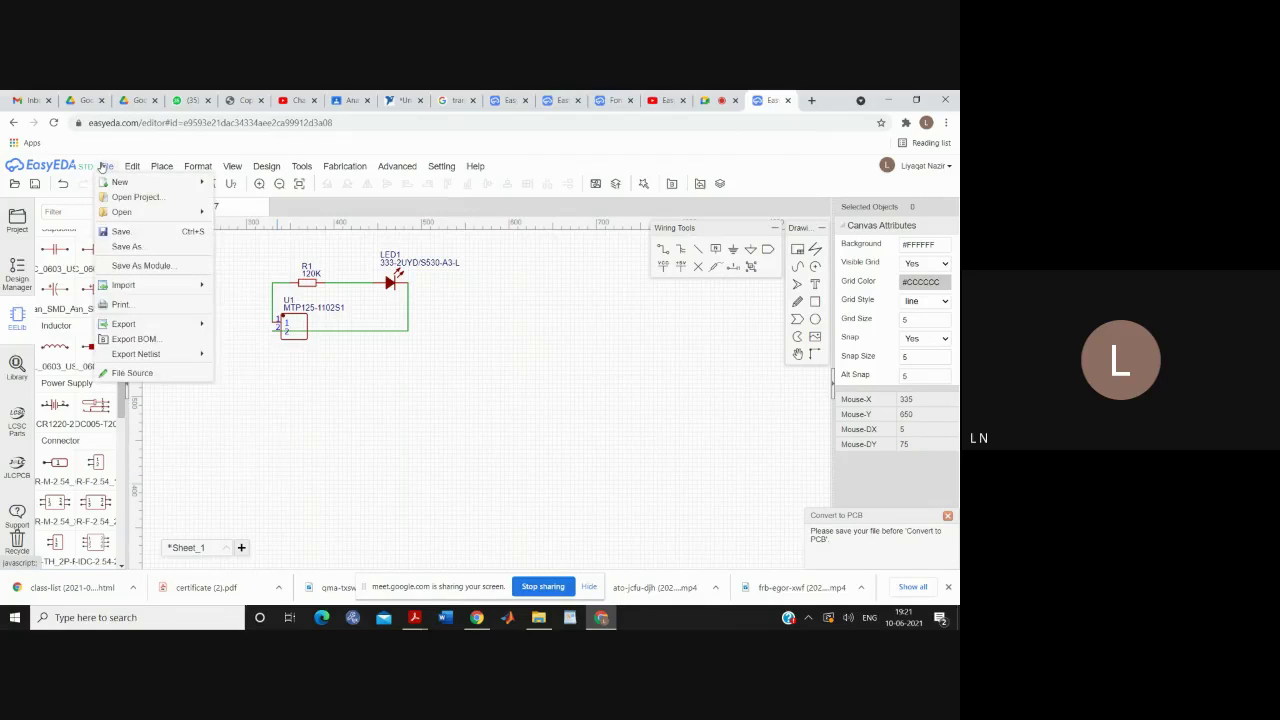
left_click(118, 232)
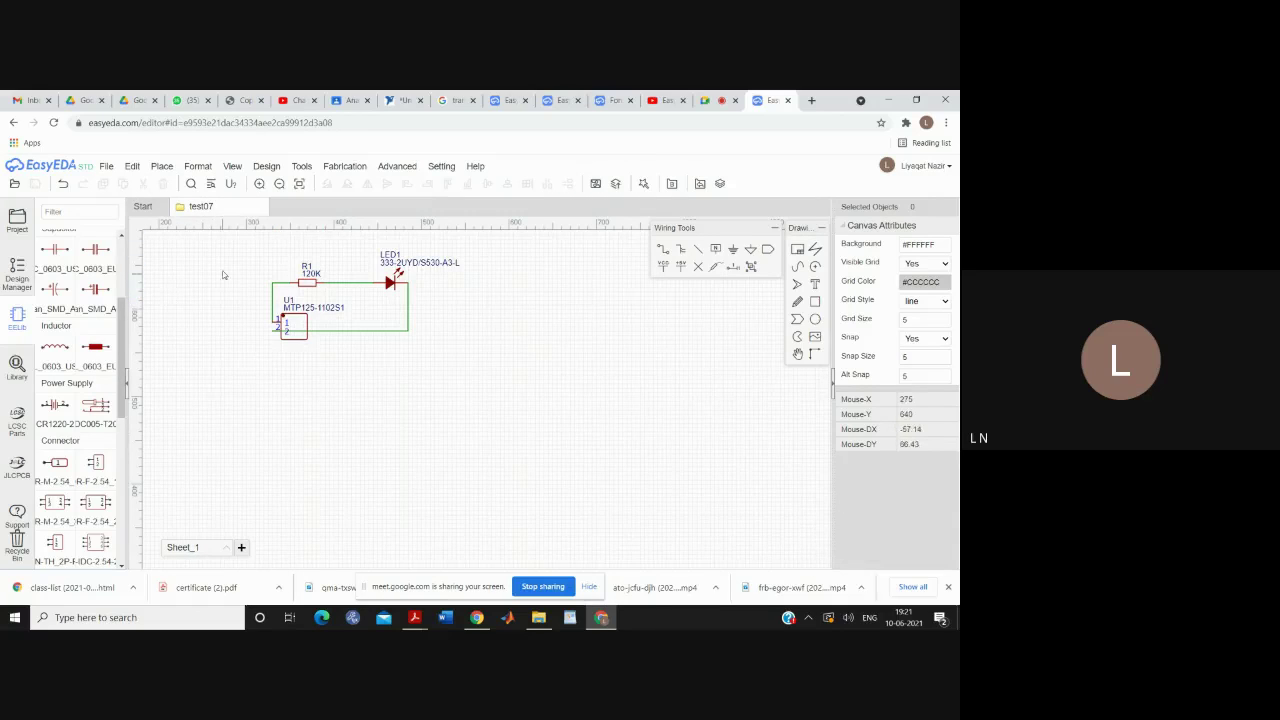
mouse_move(227, 169)
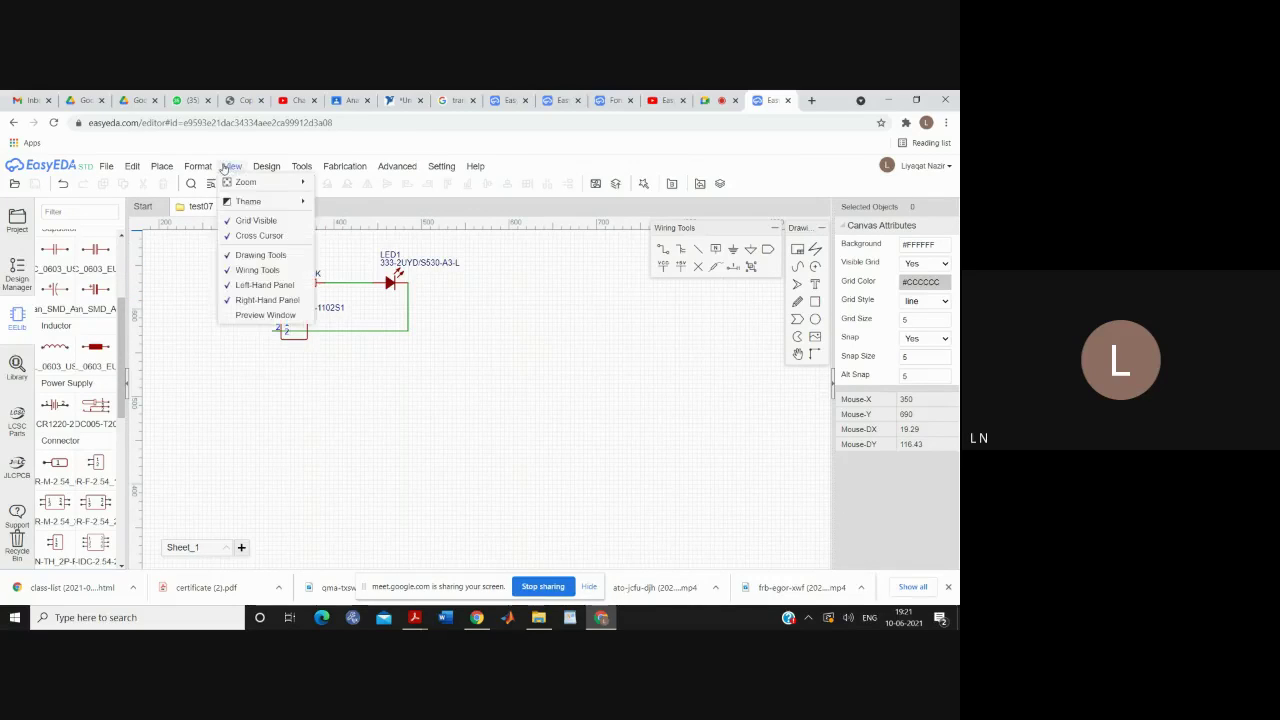
left_click(267, 184)
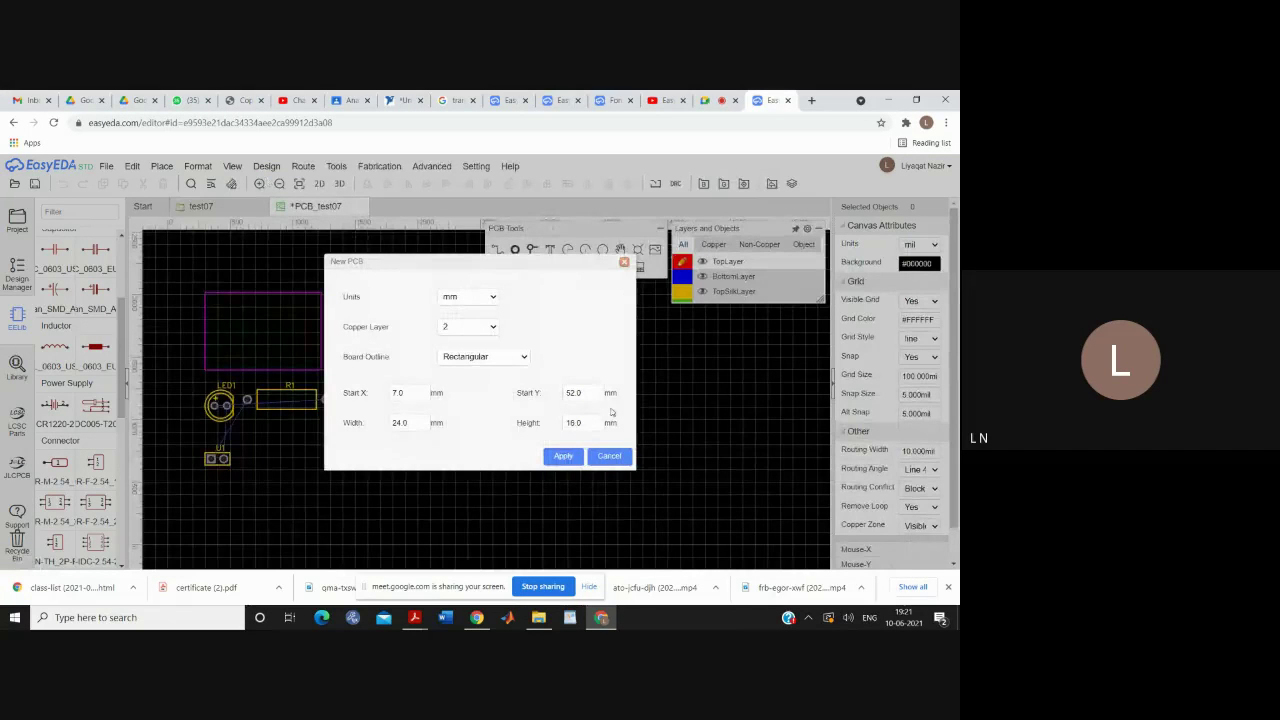
left_click(606, 458)
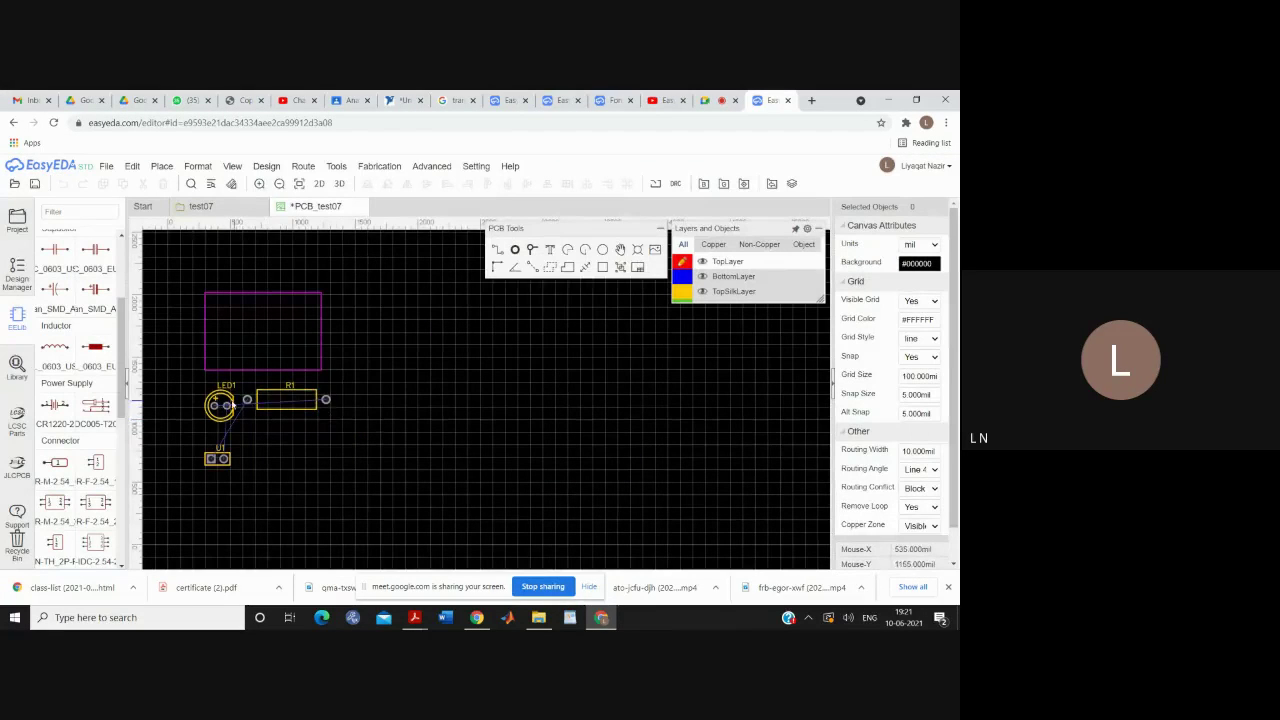
Arrange the parts inside the board outline: LED1 rotated 180° at the upper right, U1 at the upper left, R1 along the lower edge
left_click_drag(228, 396, 299, 311)
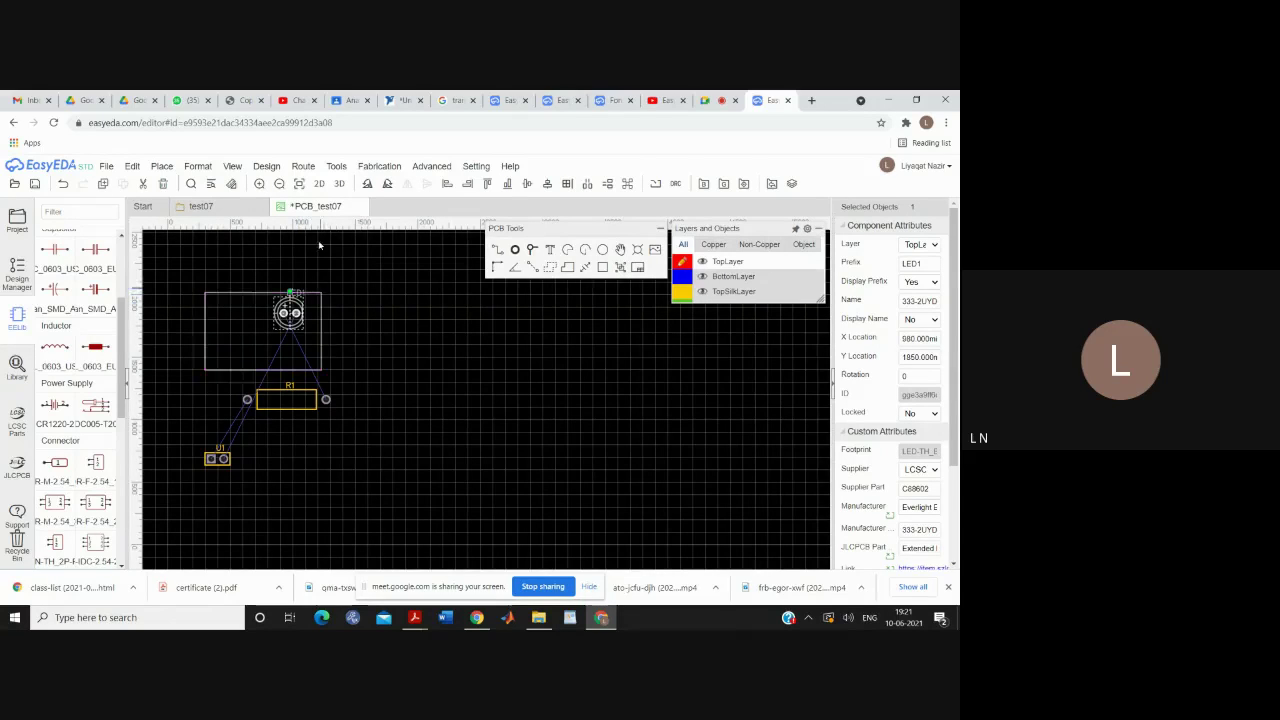
left_click(390, 185)
left_click(390, 185)
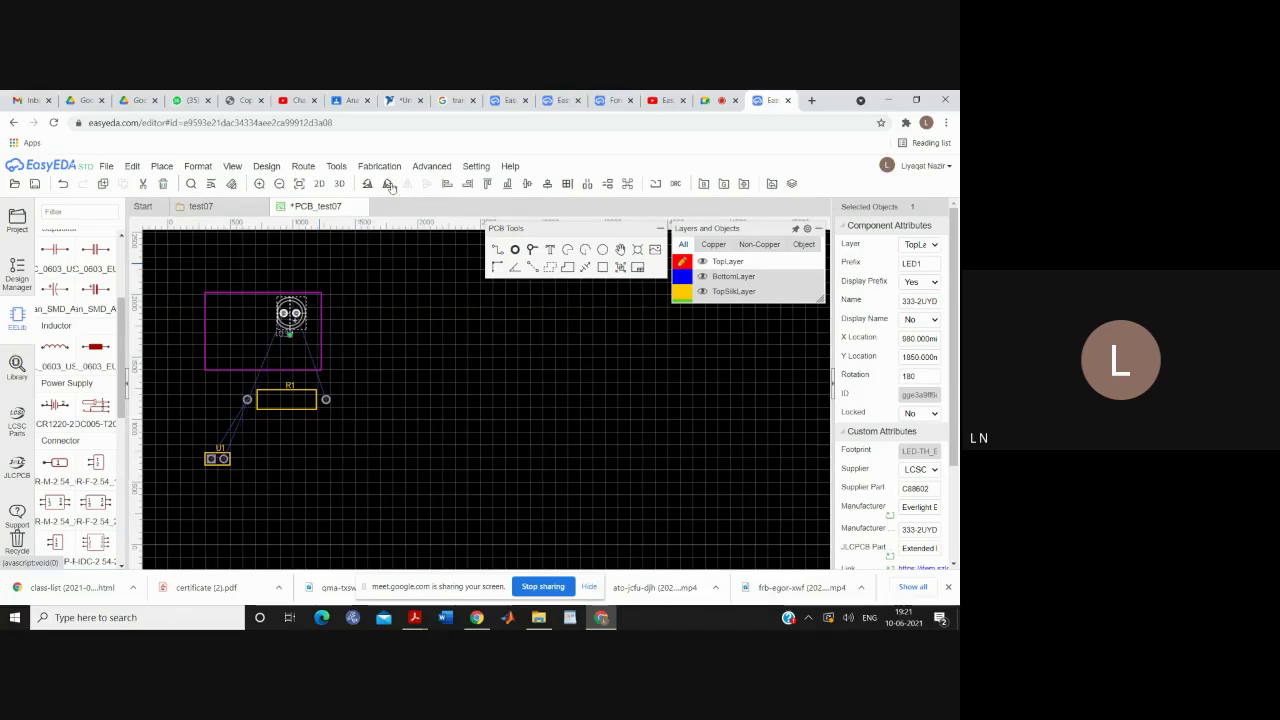
left_click_drag(220, 458, 214, 313)
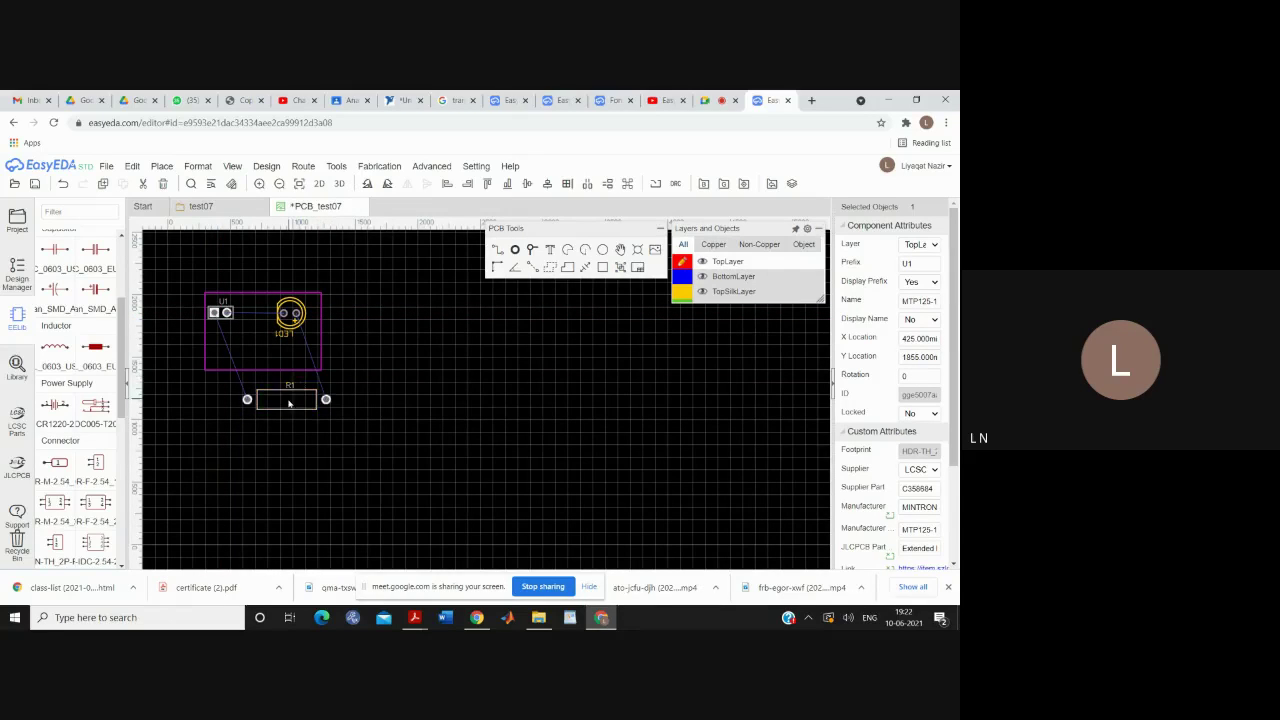
left_click_drag(286, 399, 256, 357)
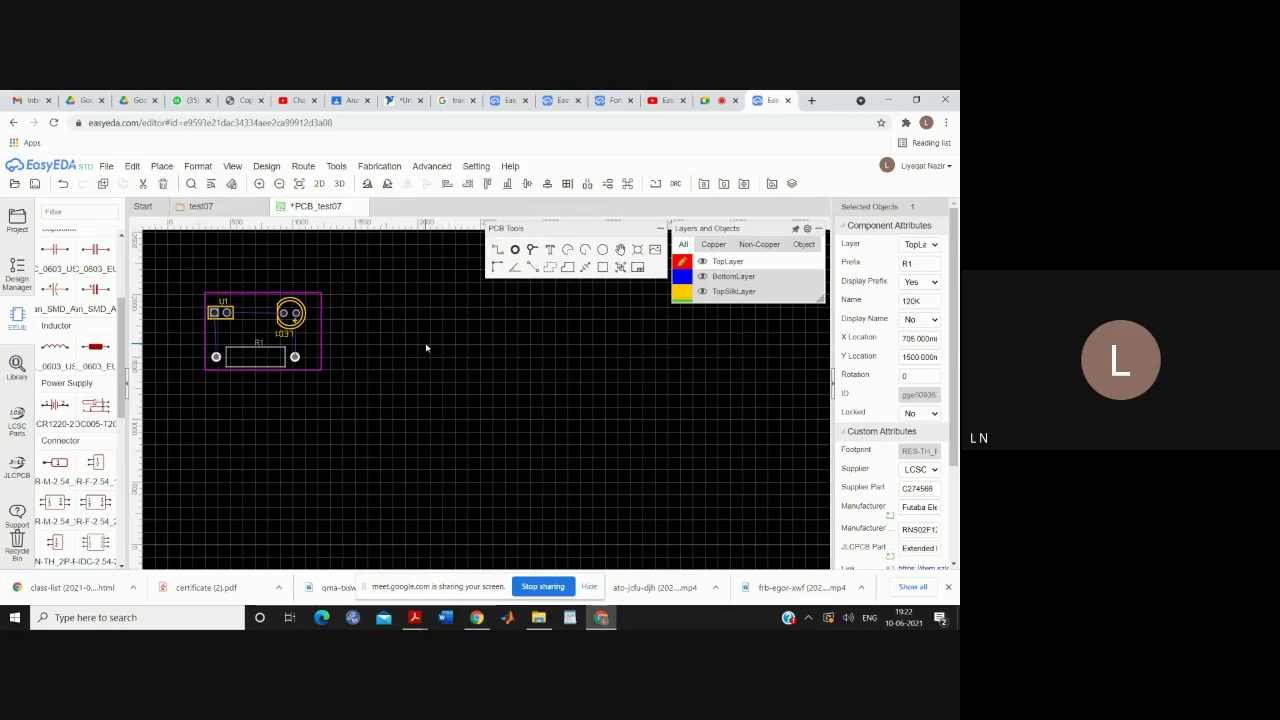
Route a straight top-layer track from LED1's pad near the board's right edge down to the R1 pad below it
left_click(259, 184)
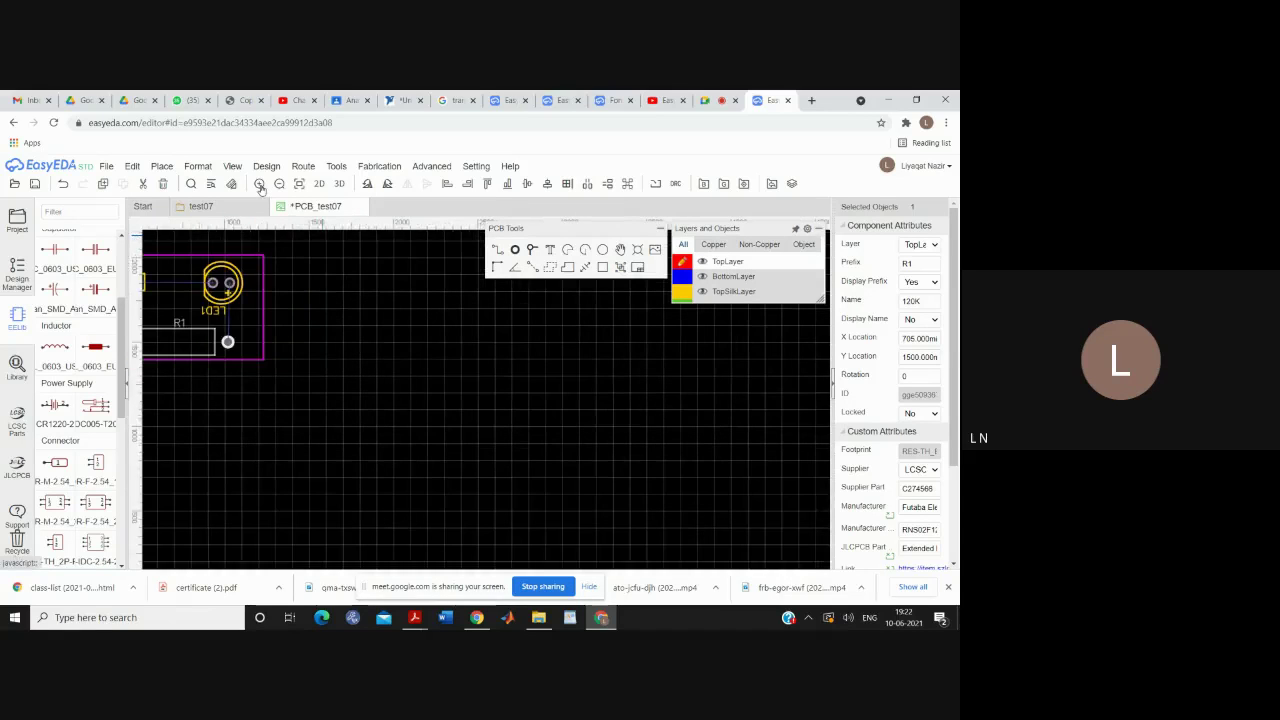
left_click(461, 537)
key("Left")
key("Left")
key("Left")
key("Left")
key("Left")
key("Left")
key("Left")
key("Left")
key("Left")
key("Left")
key("Left")
key("Left")
key("Left")
key("Left")
key("Left")
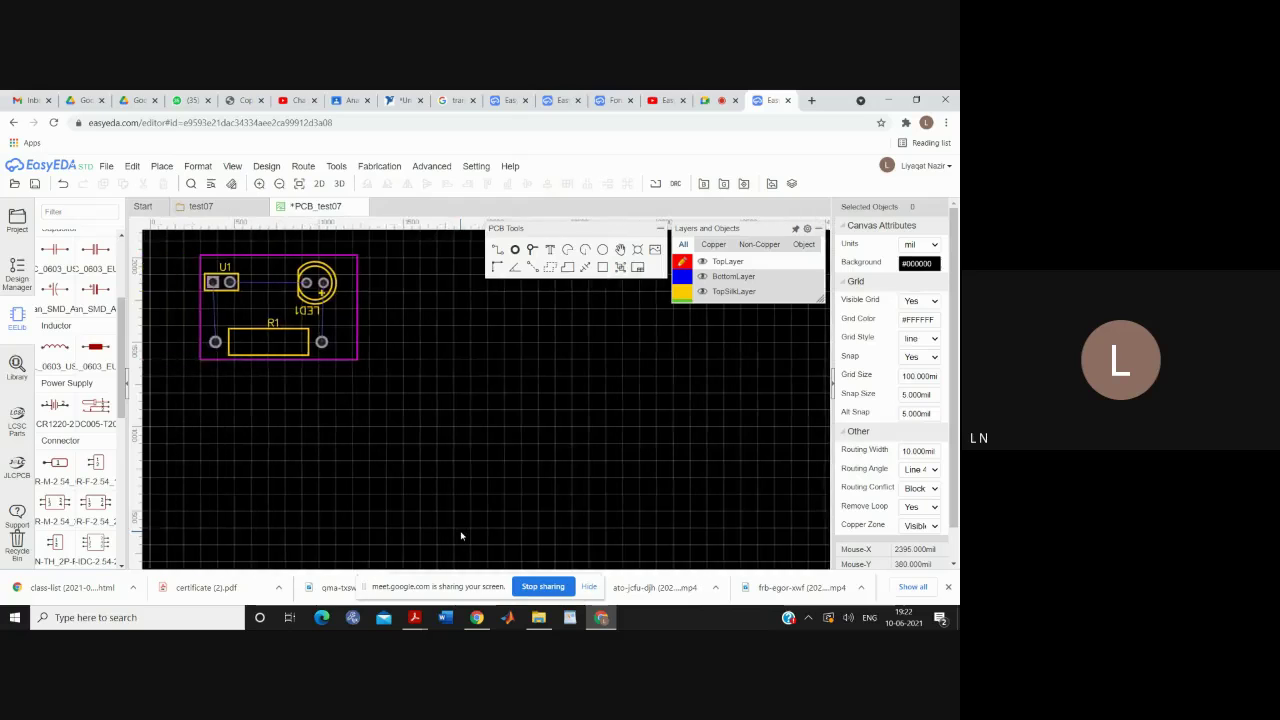
key("Up")
key("Up")
key("Up")
key("Up")
key("Up")
key("Up")
key("Up")
key("Up")
key("Up")
key("Up")
key("Up")
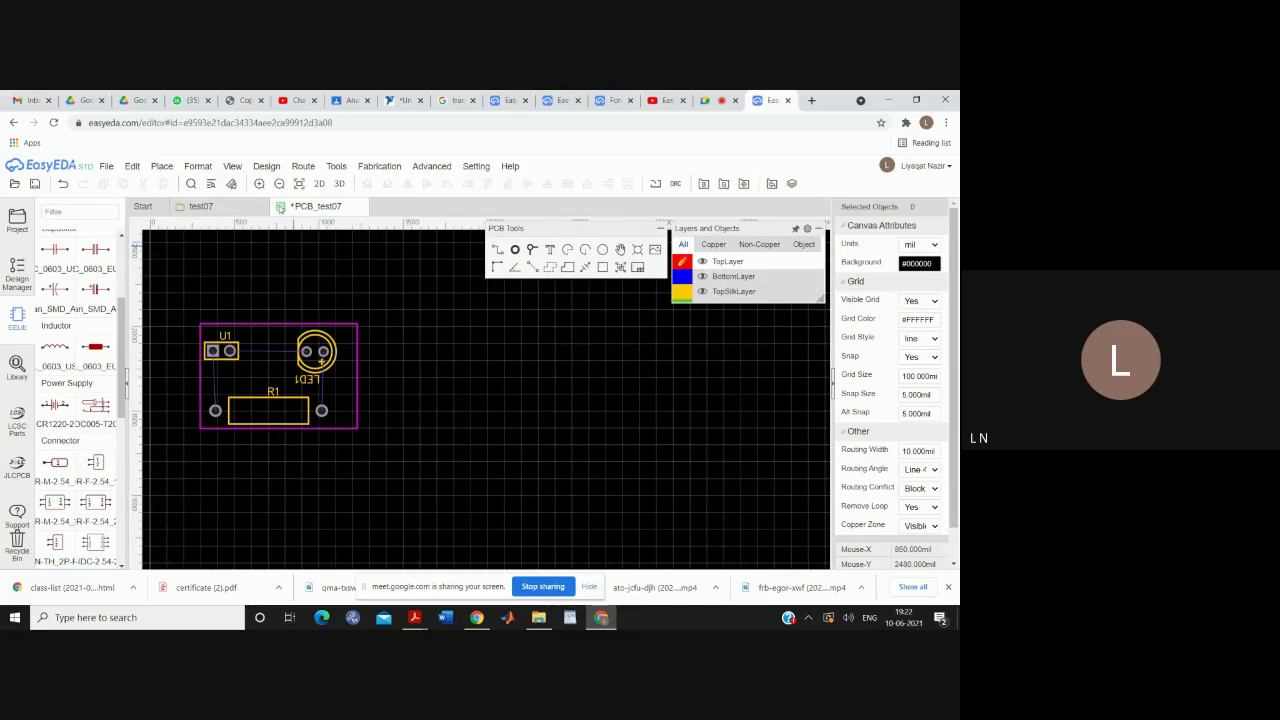
left_click(259, 184)
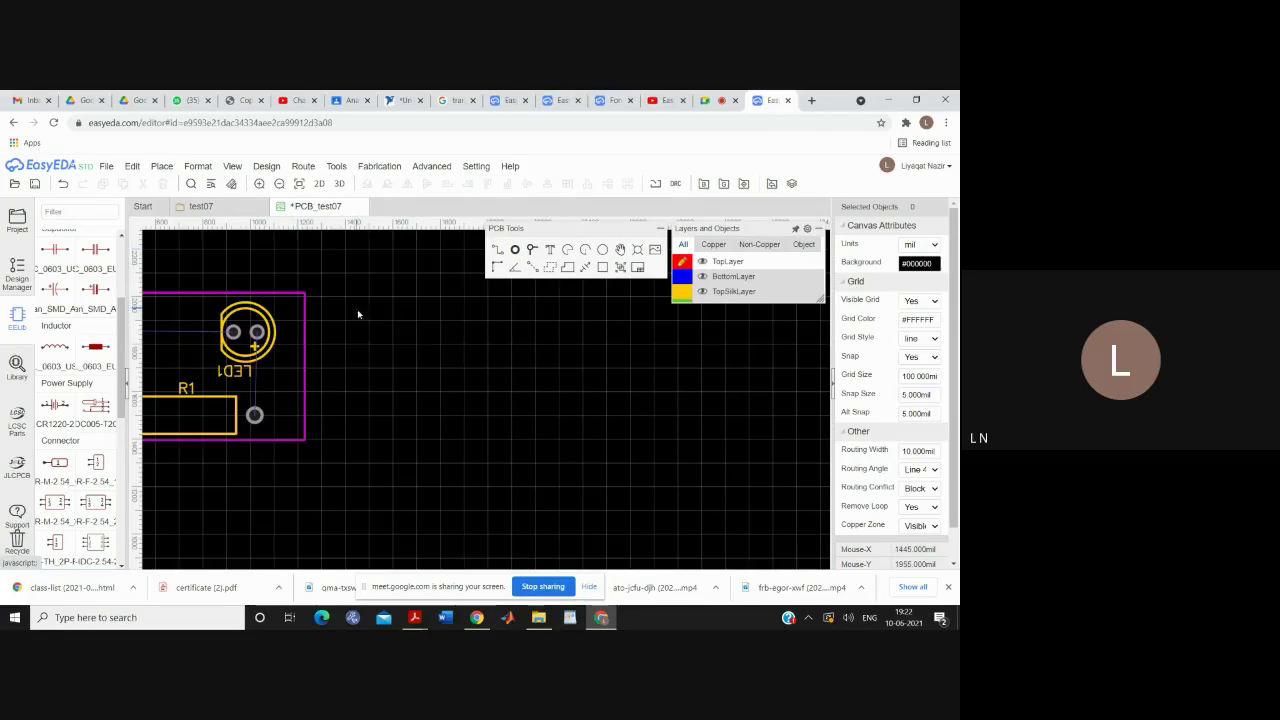
key("Left")
key("Left")
key("Left")
key("Left")
key("Left")
key("Left")
key("Left")
key("Left")
key("Left")
key("Left")
key("Left")
key("Left")
key("Left")
key("Left")
key("Left")
key("Left")
key("Left")
key("Left")
key("Left")
key("Left")
key("Left")
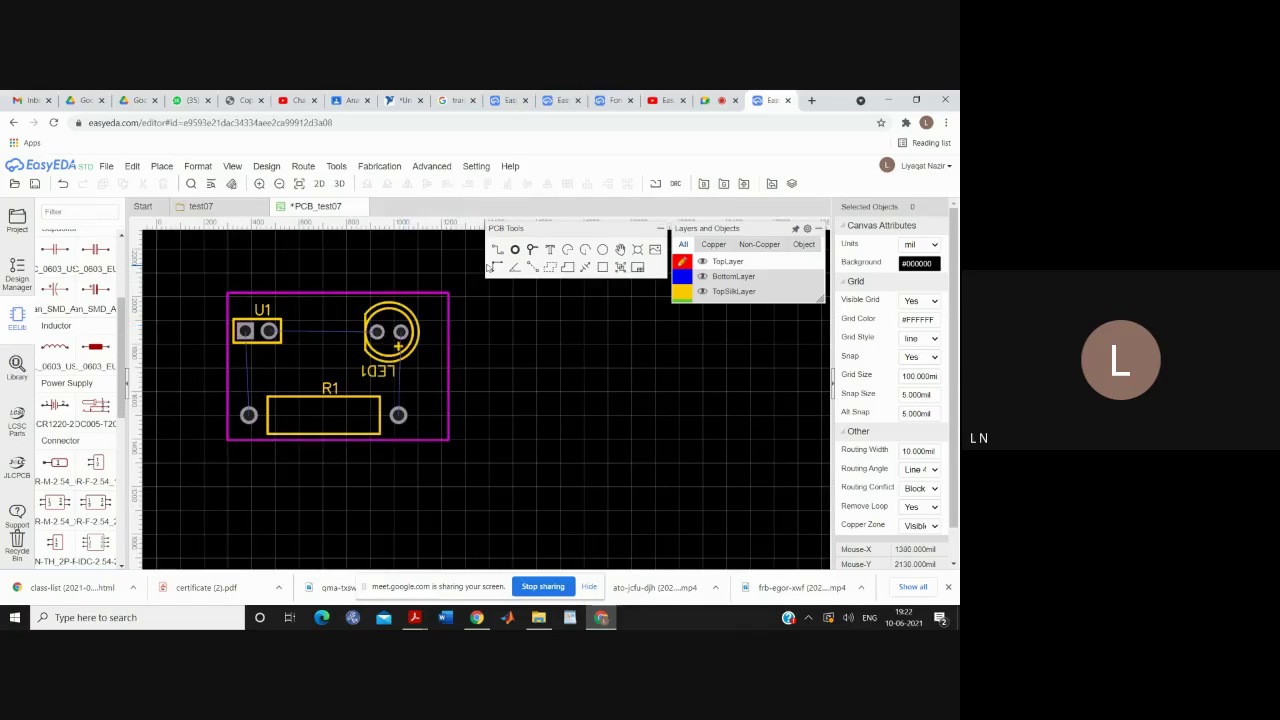
left_click(495, 251)
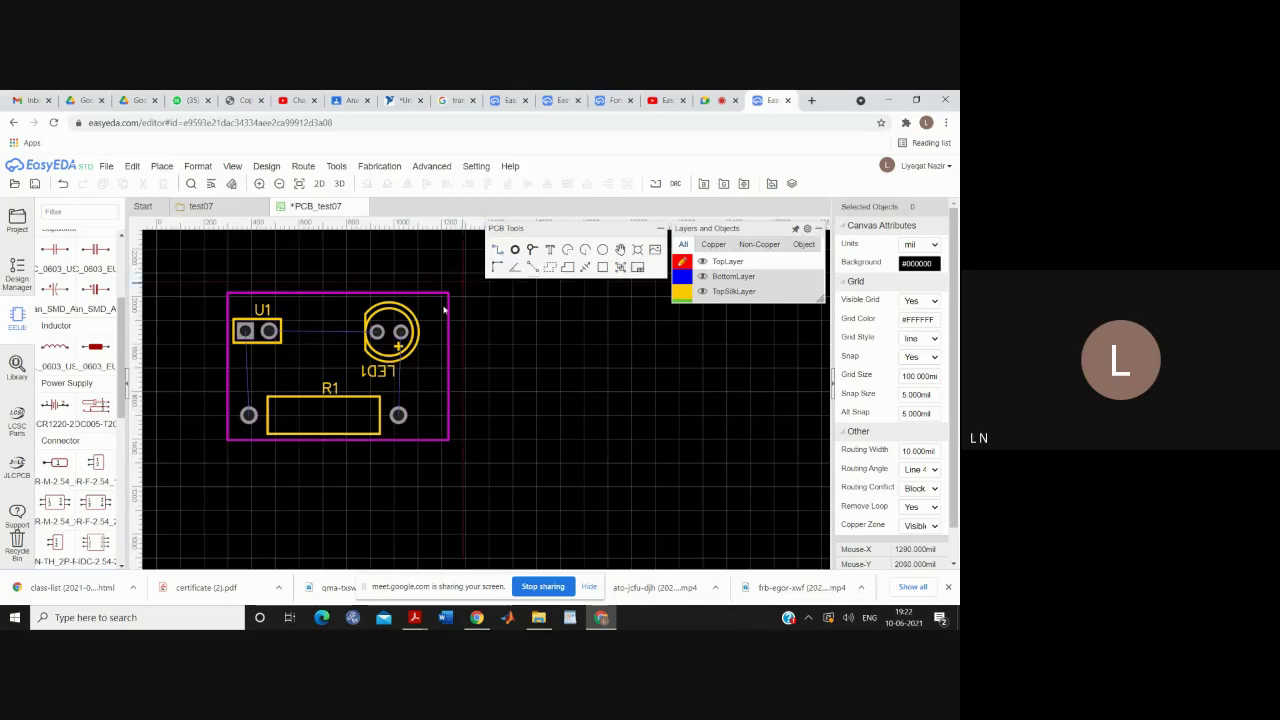
left_click(402, 333)
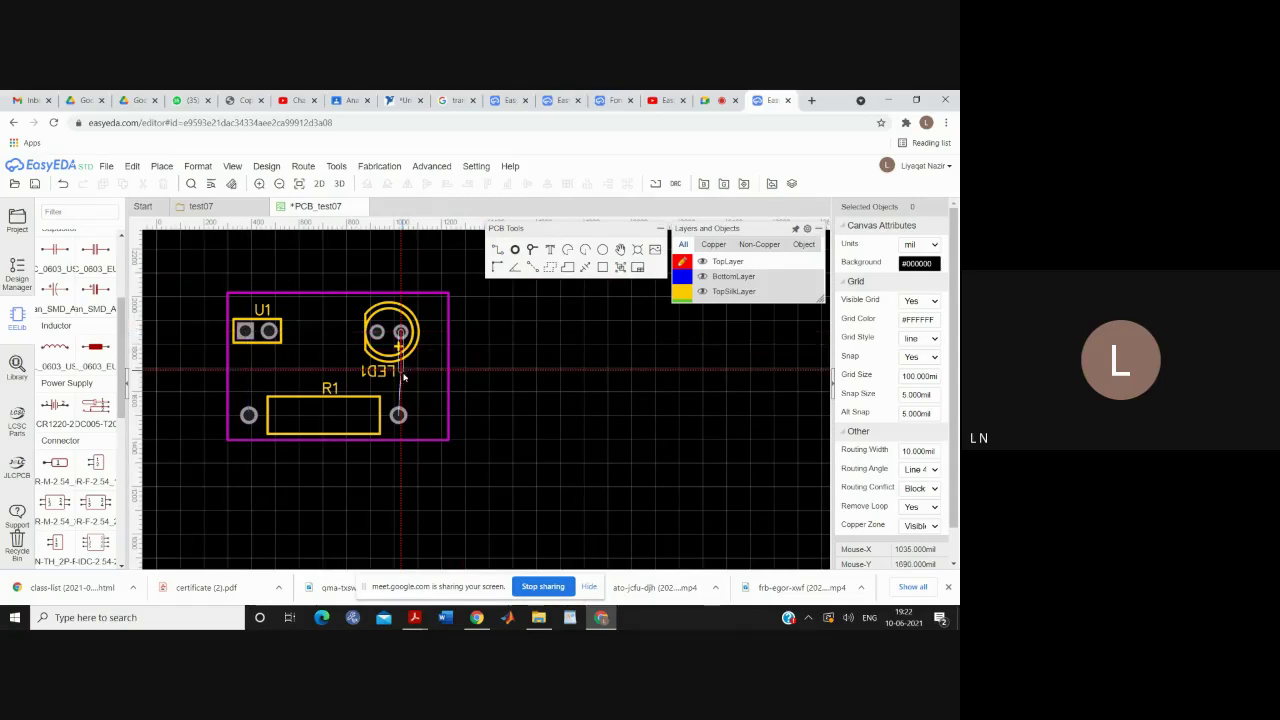
left_click(400, 415)
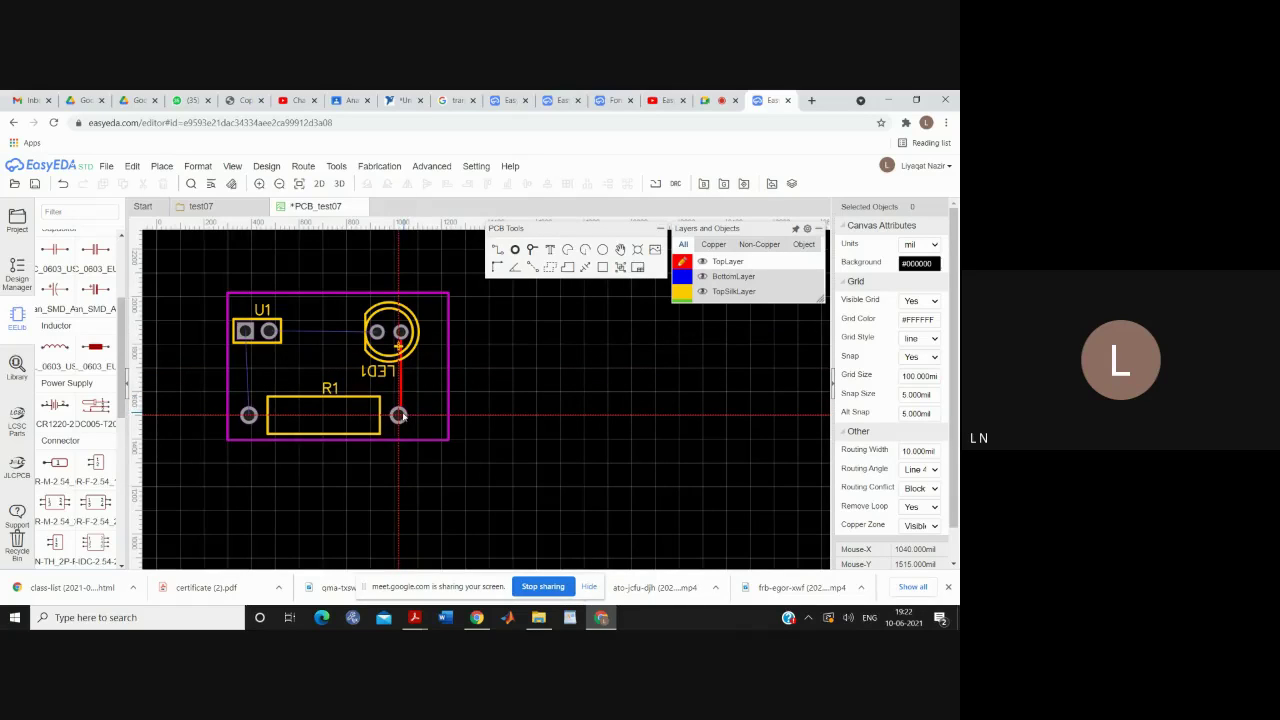
Route top-layer tracks from R1's other pad to U1's square pad, and from U1's round pad to LED1's remaining pad
left_click(248, 415)
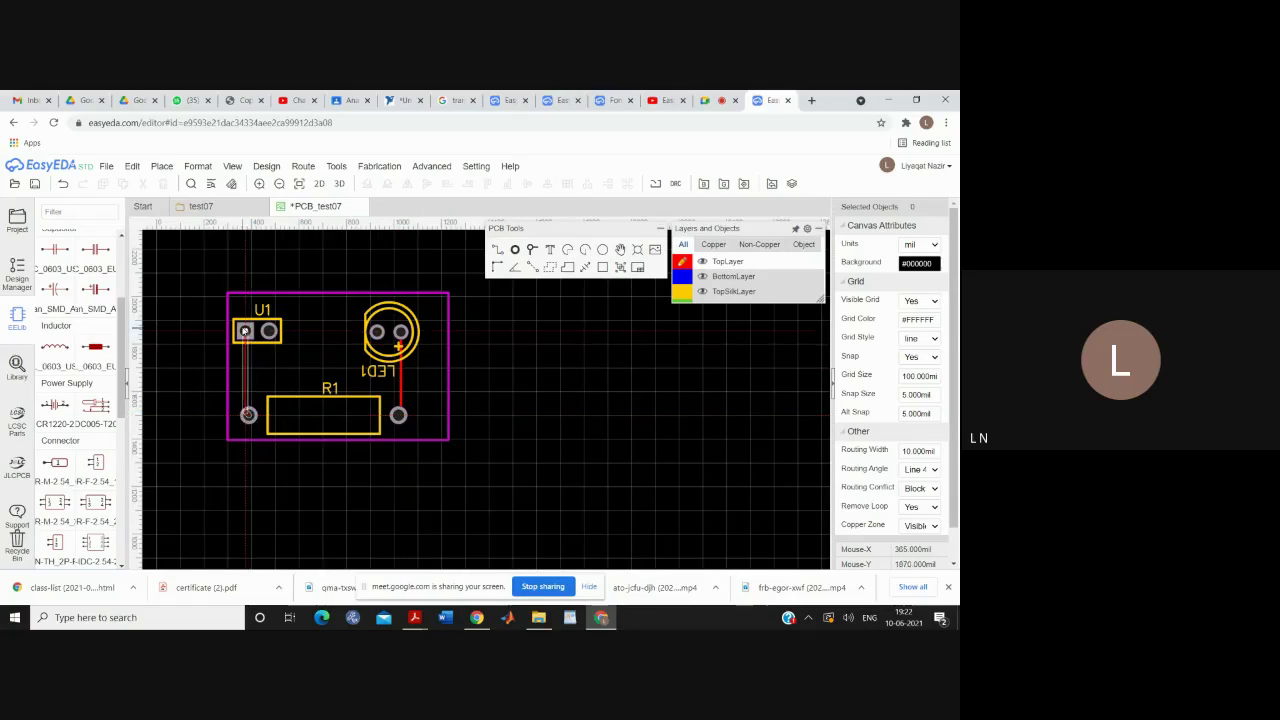
left_click(244, 331)
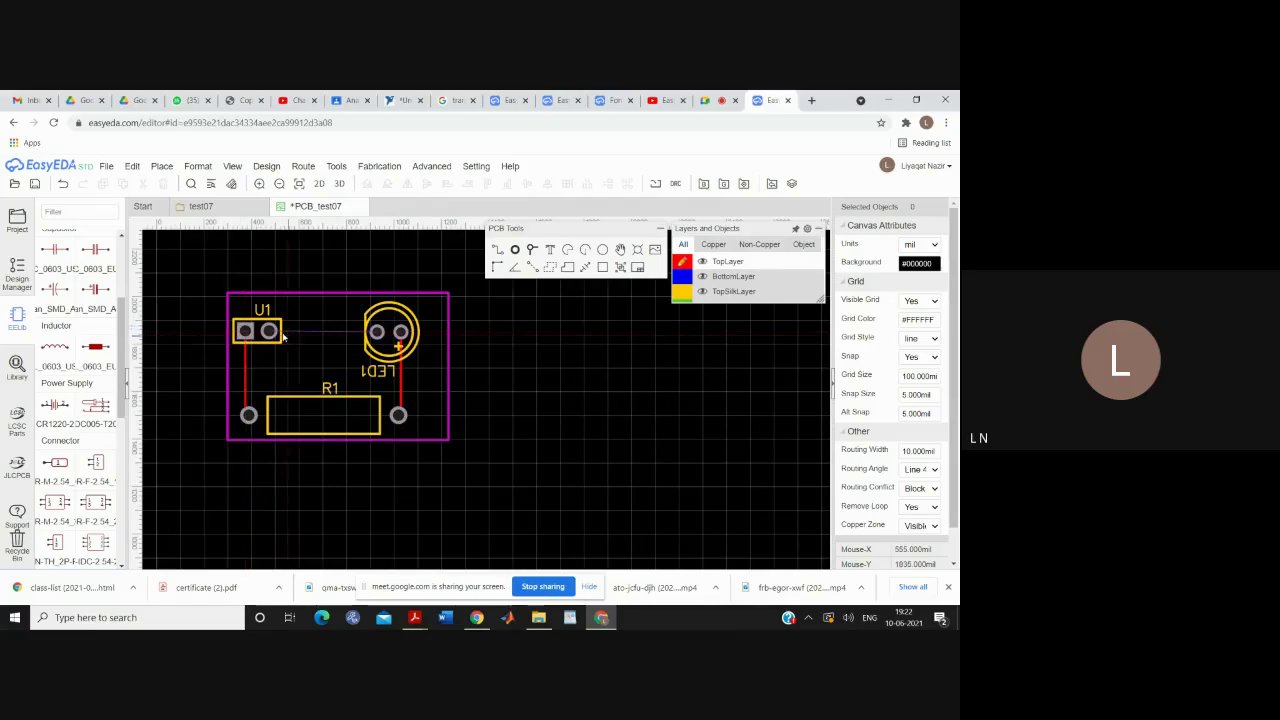
left_click(269, 331)
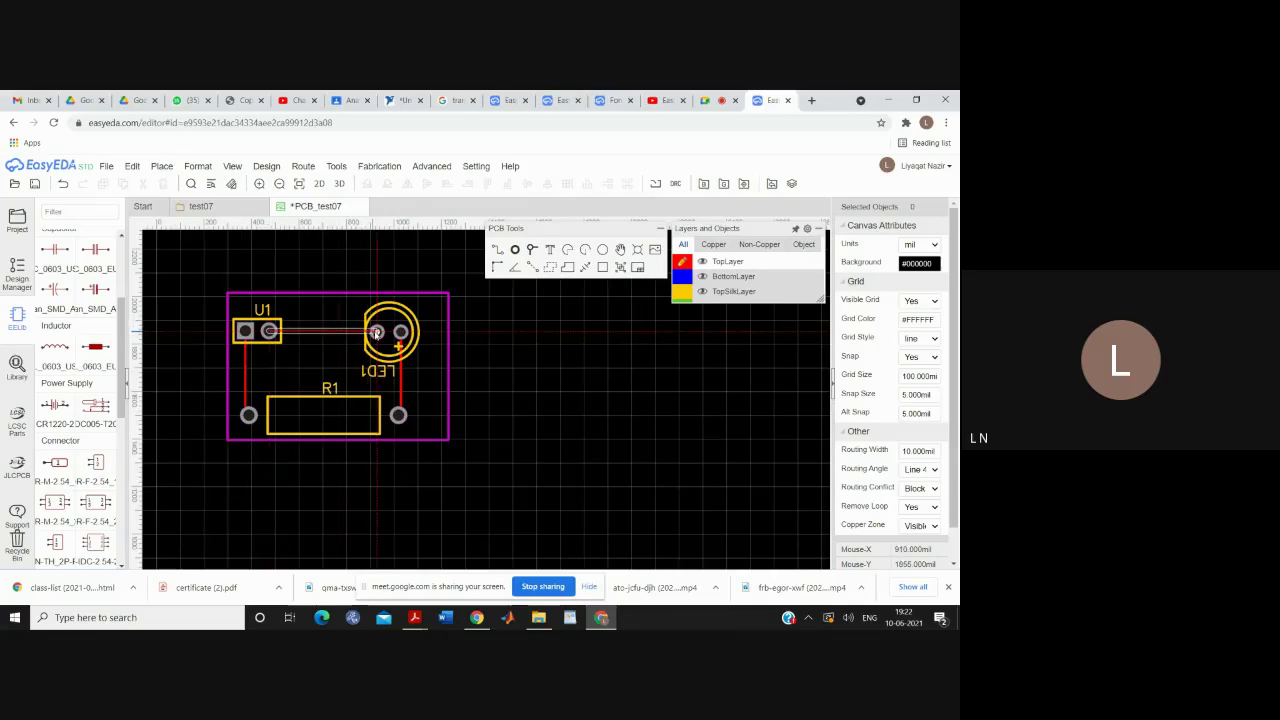
left_click(376, 331)
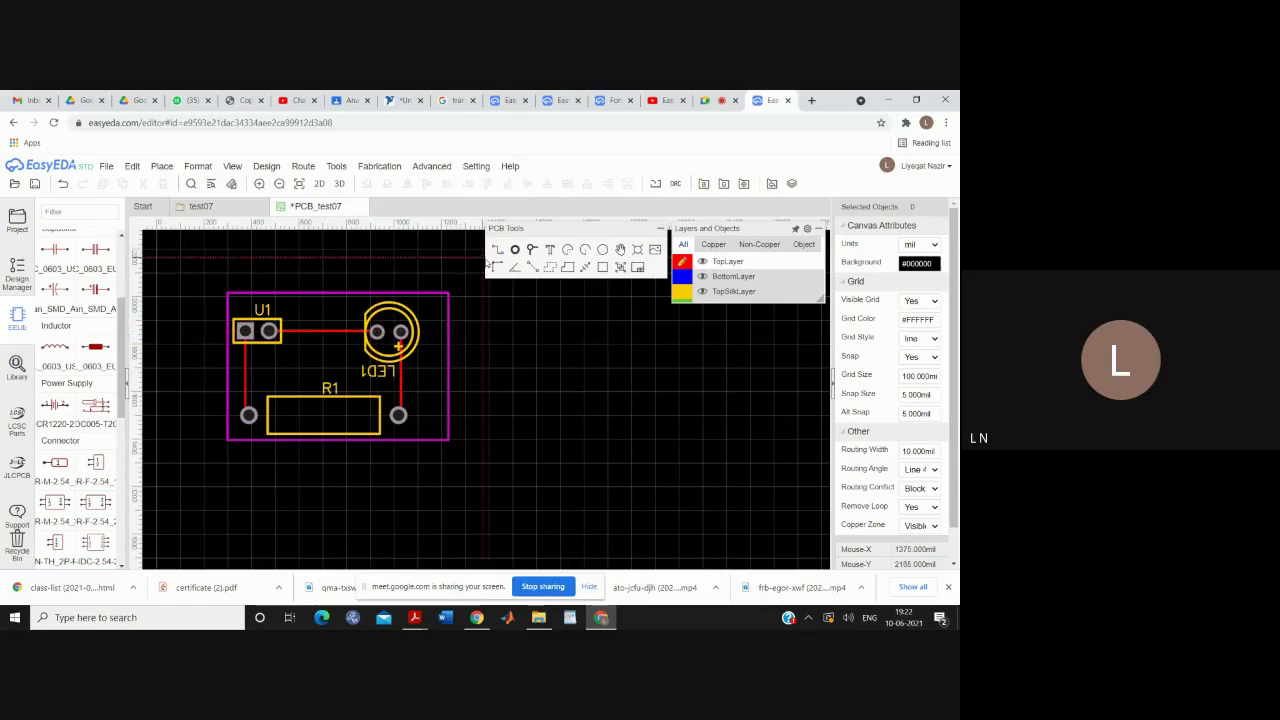
Examine the routed board in 3D from a steeper angle and compare its parts and connections with the test07 schematic
left_click(341, 187)
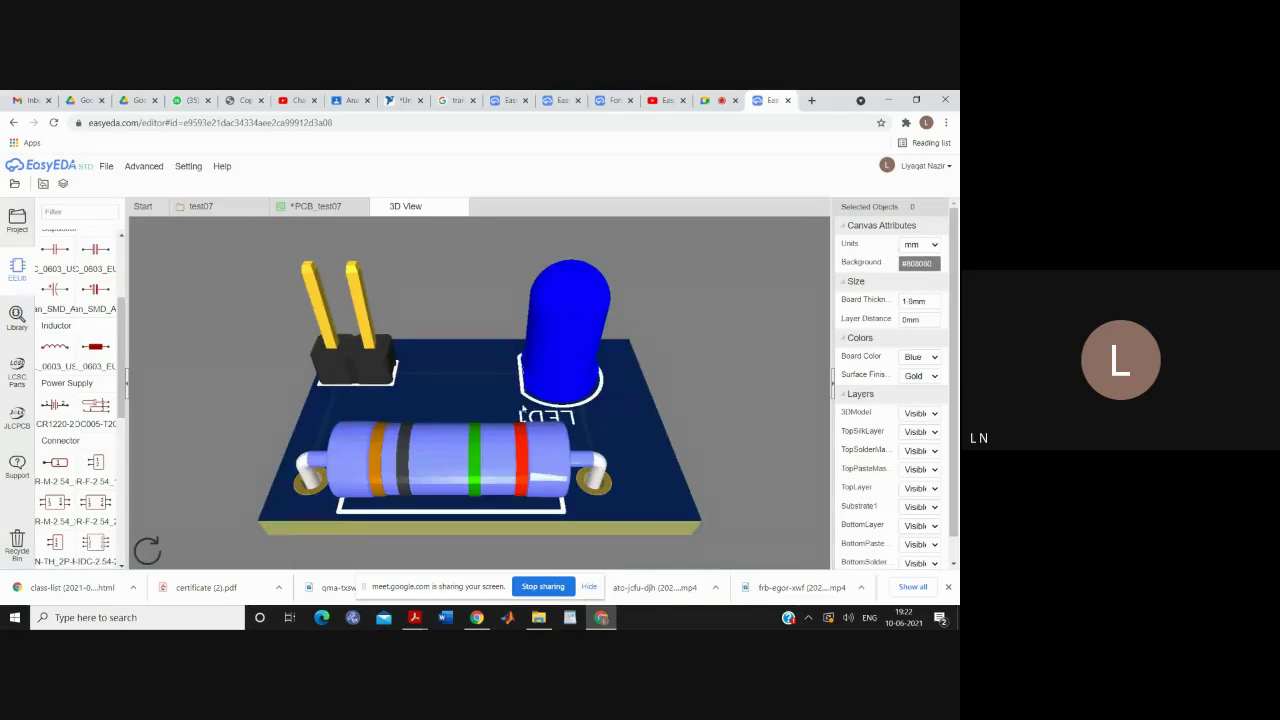
left_click_drag(459, 357, 449, 411)
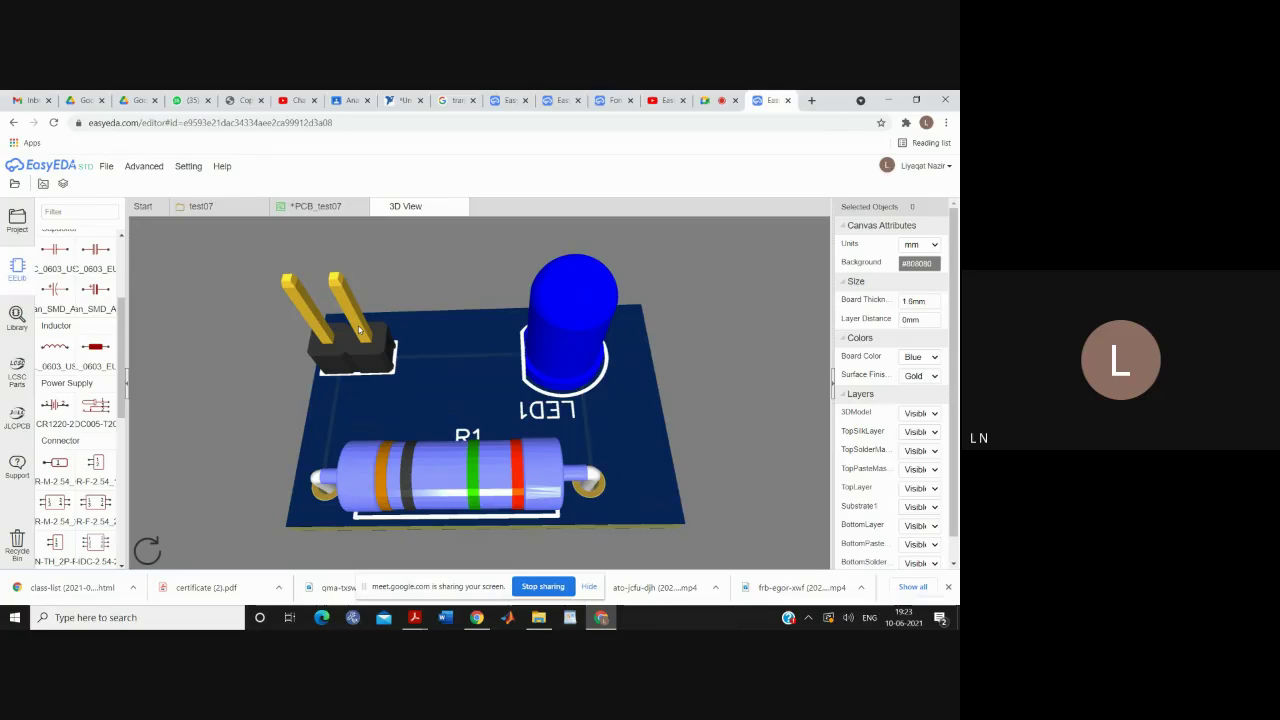
left_click_drag(506, 323, 524, 348)
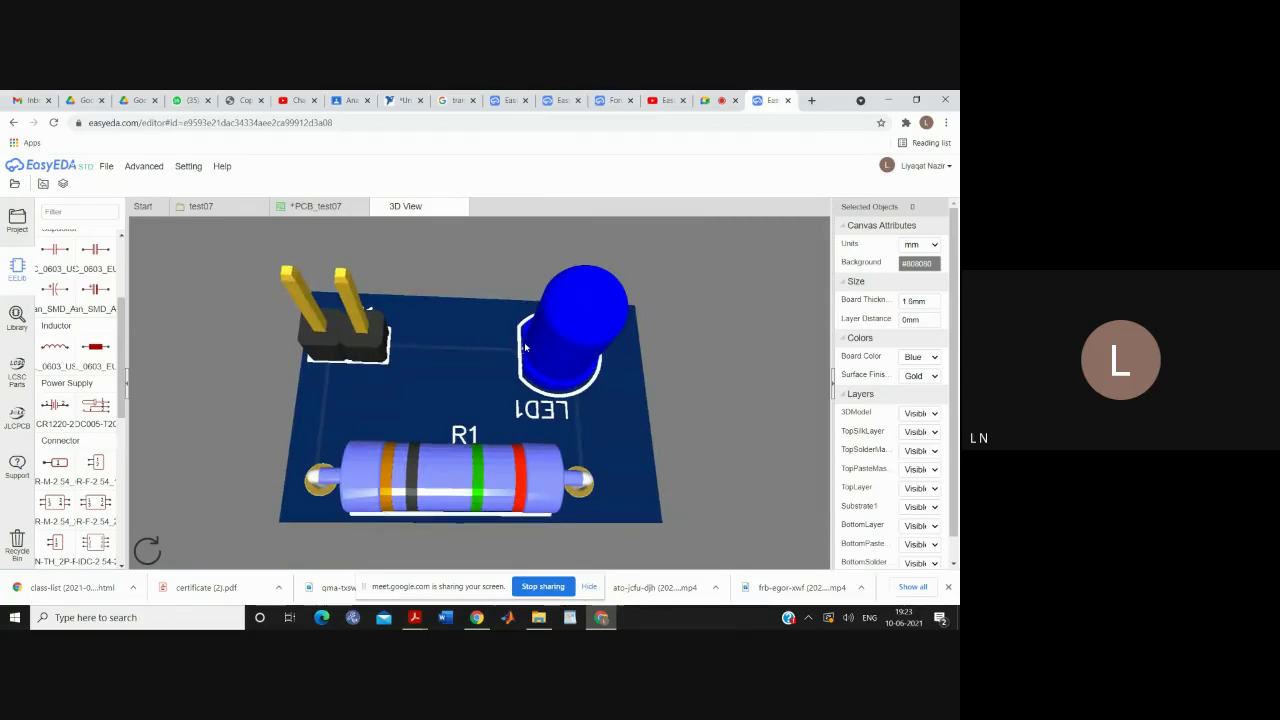
left_click(199, 207)
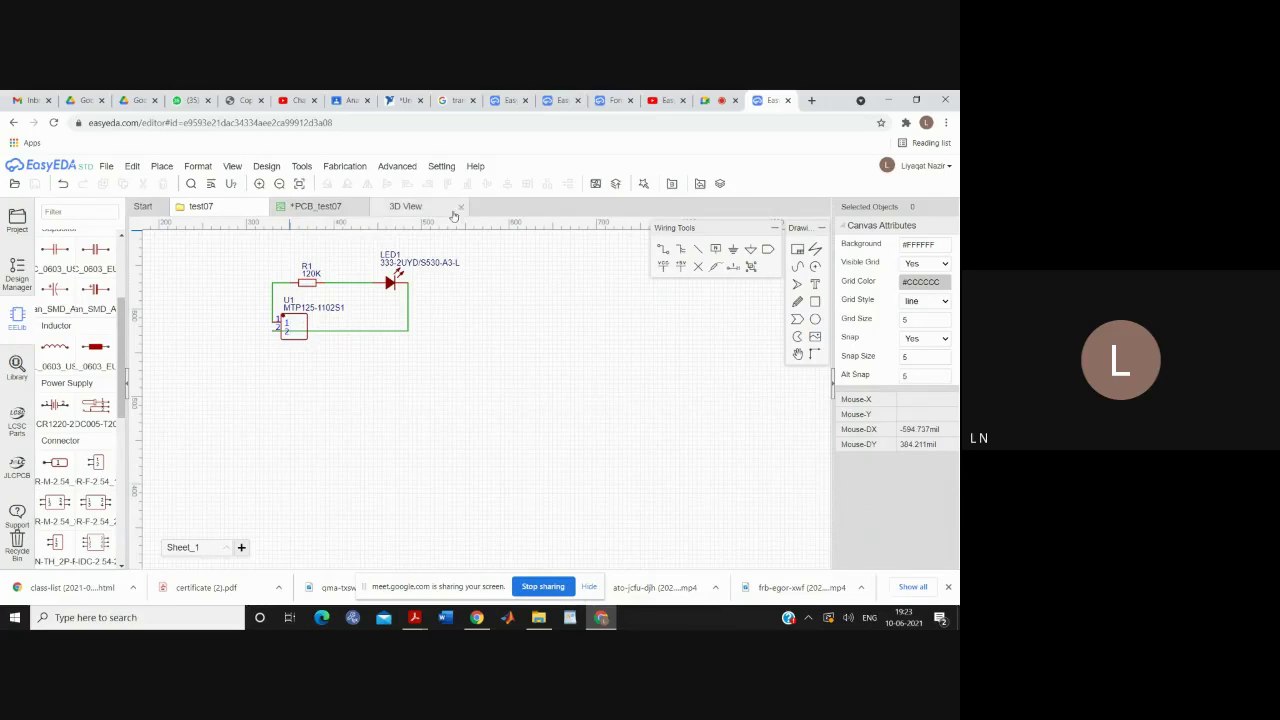
left_click(419, 207)
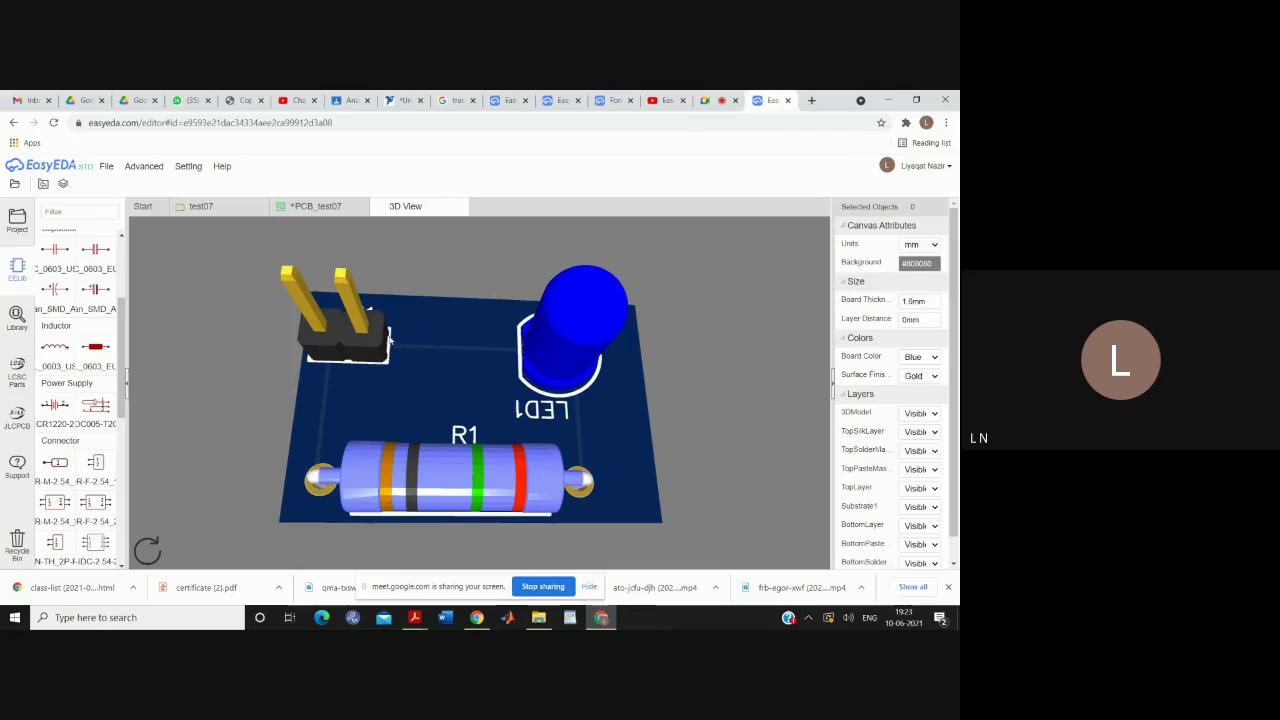
left_click(715, 100)
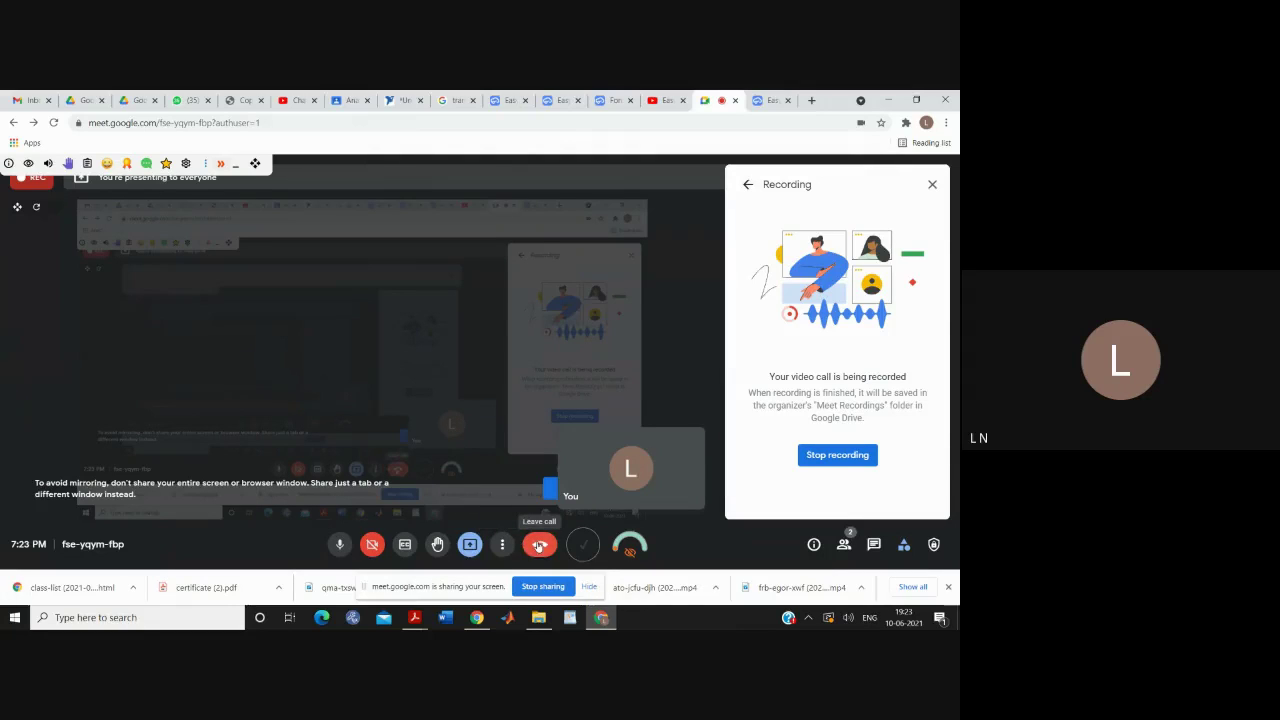
left_click(830, 458)
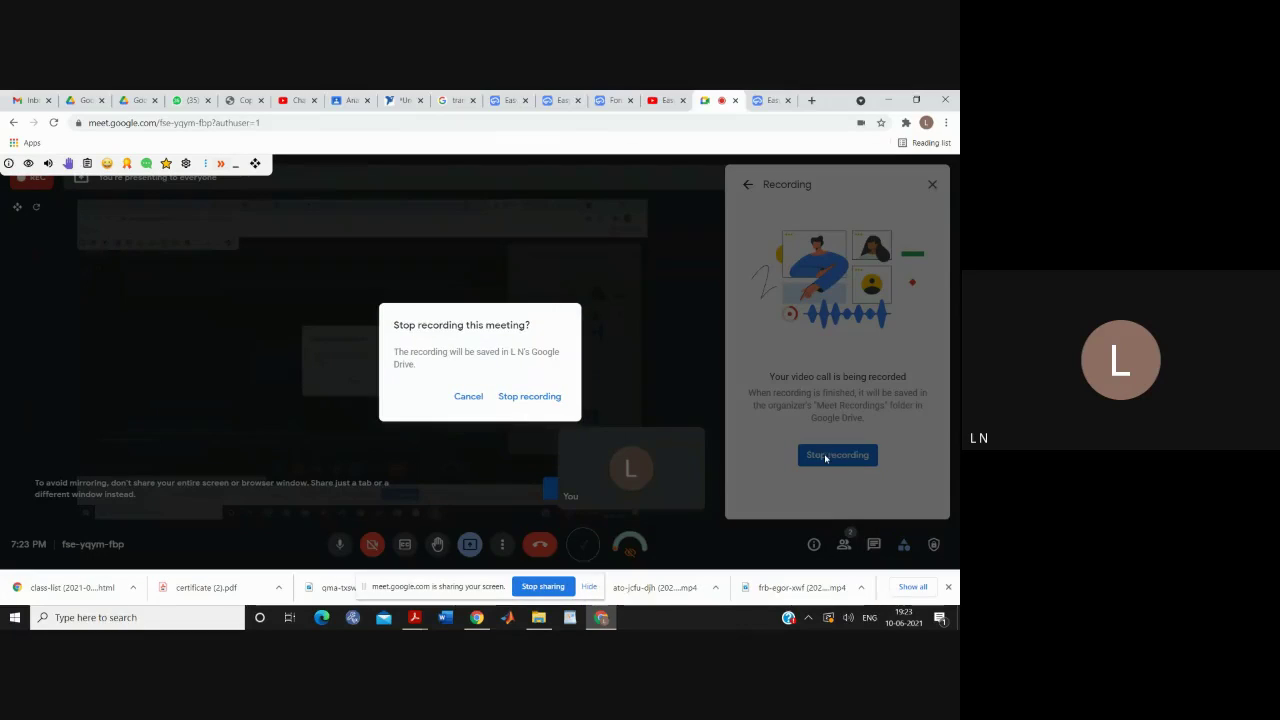